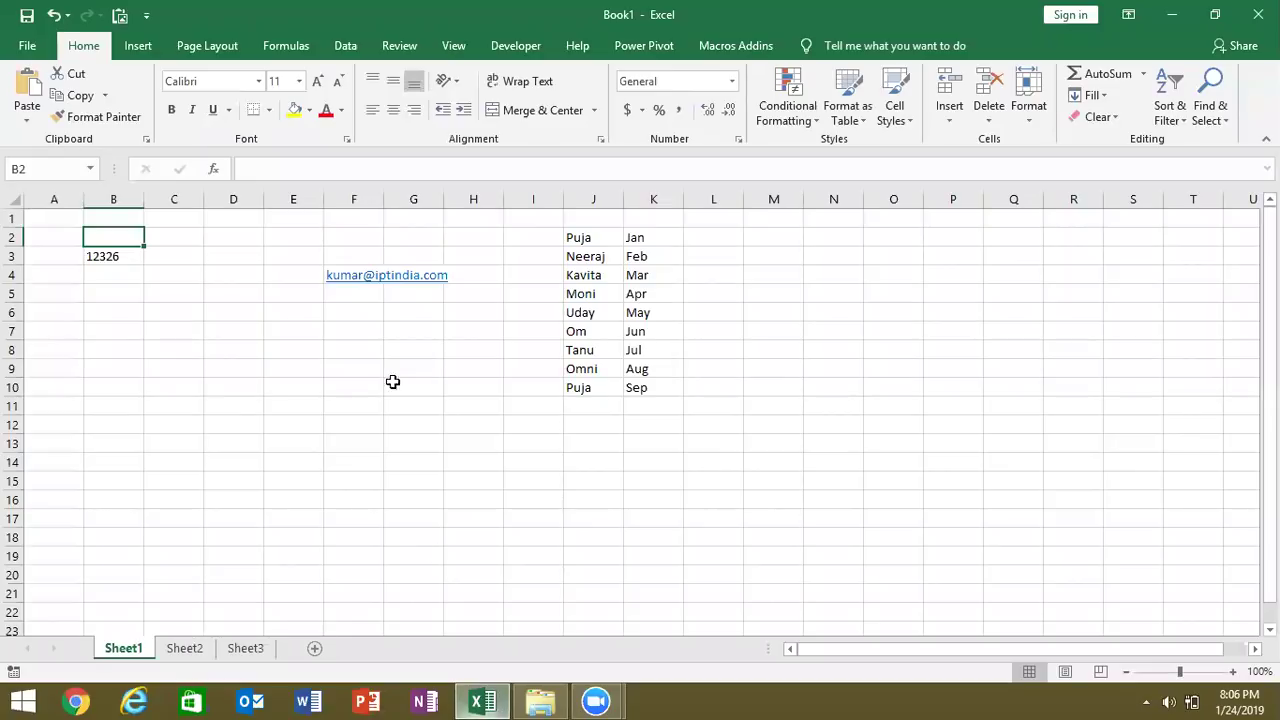
- View the Create PivotTable dialog as an example of a form and close it without creating anything
click(138, 47)
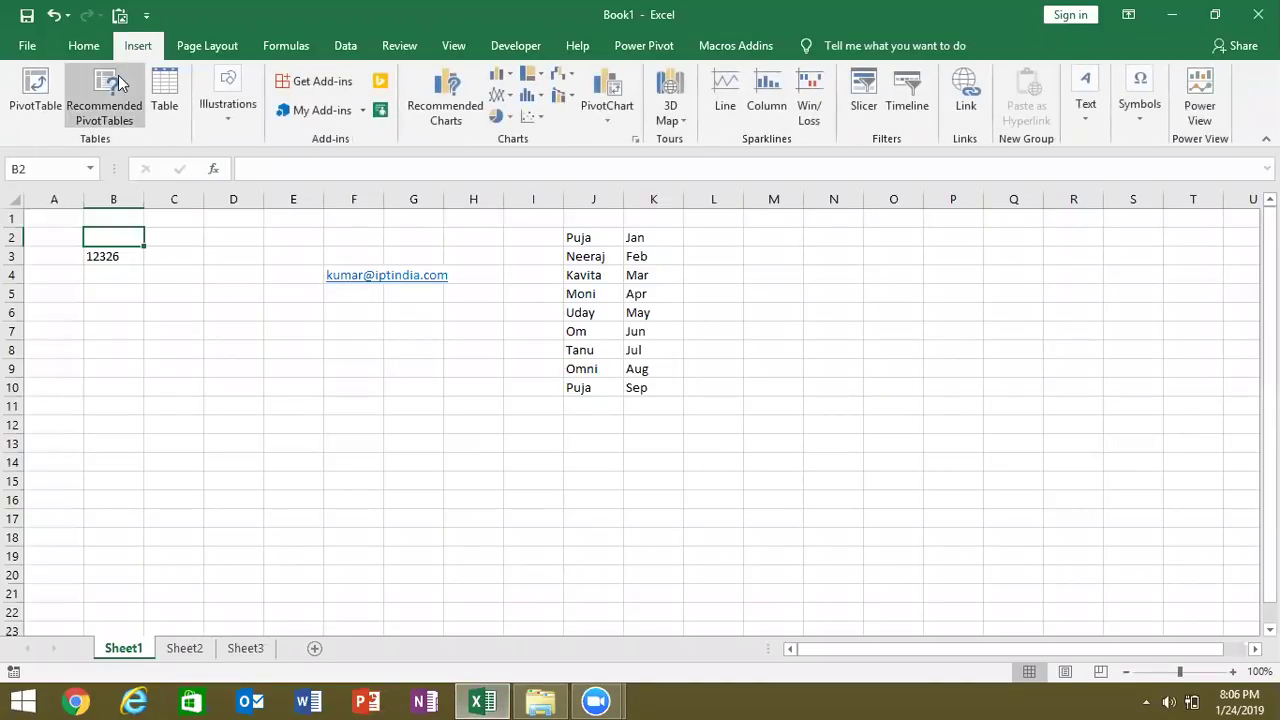
click(51, 80)
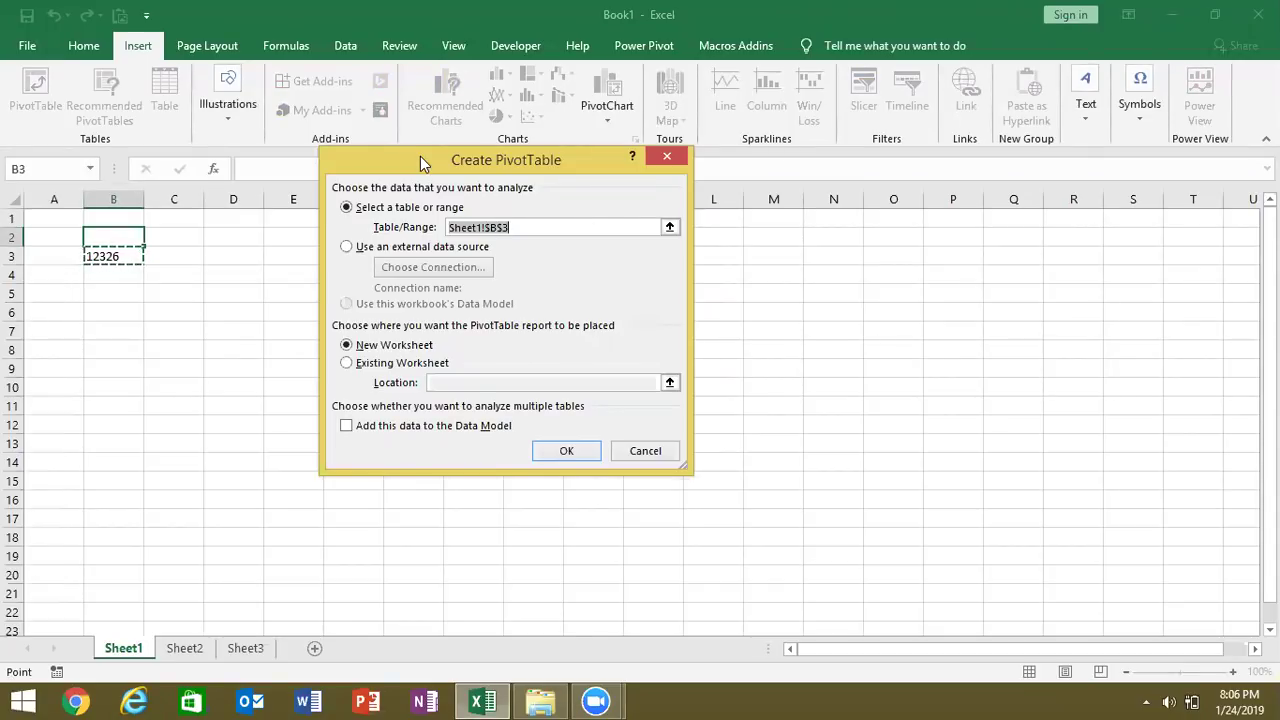
click(667, 157)
- Open the Visual Basic editor for the workbook and insert a new UserForm
click(504, 48)
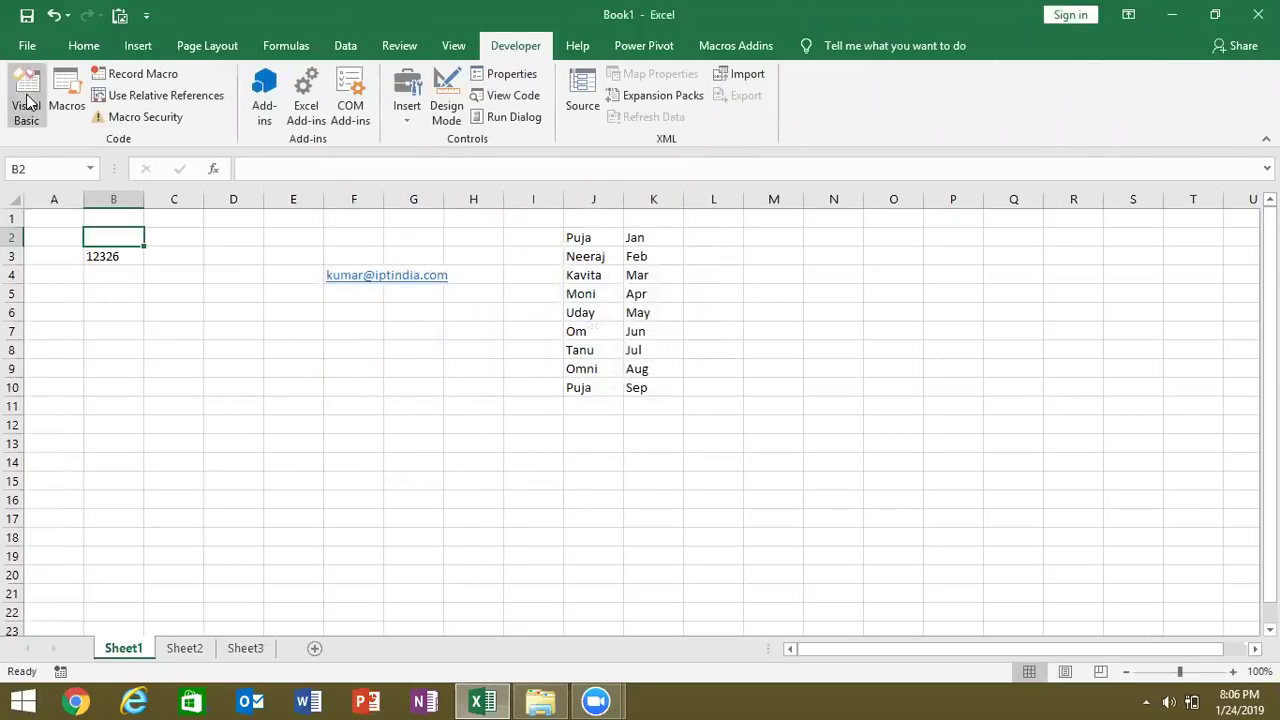
click(27, 100)
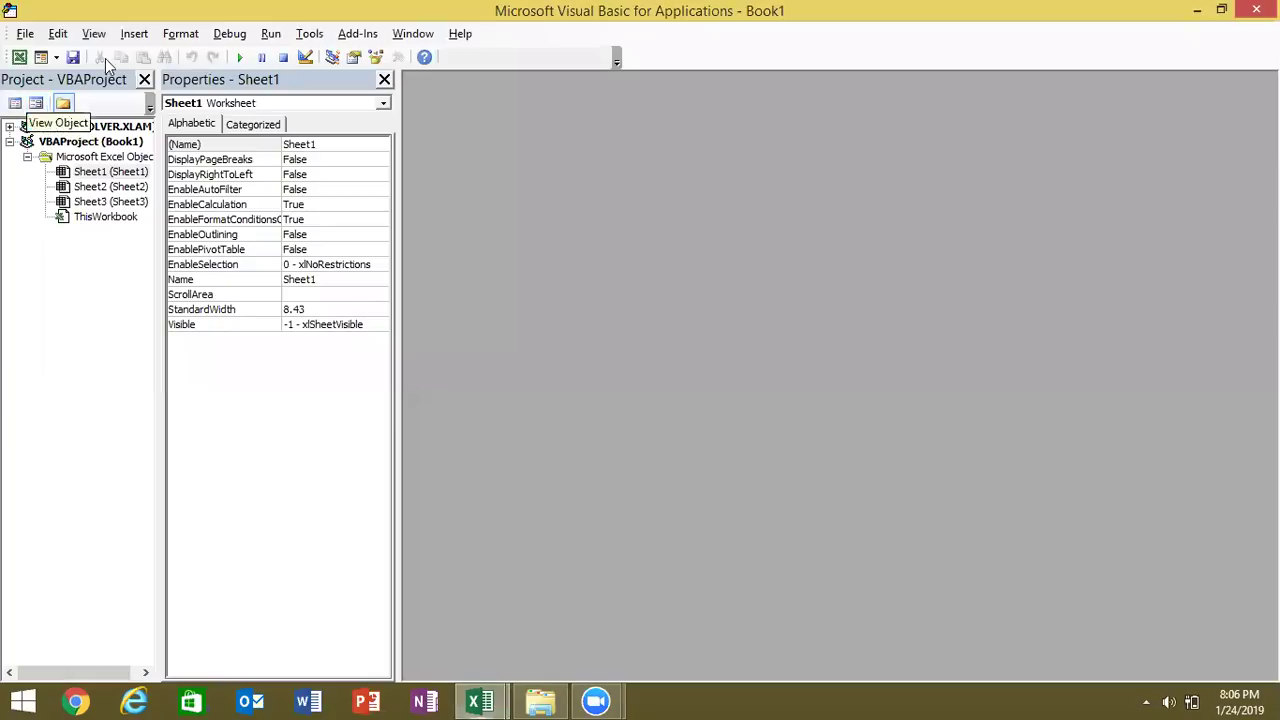
click(134, 35)
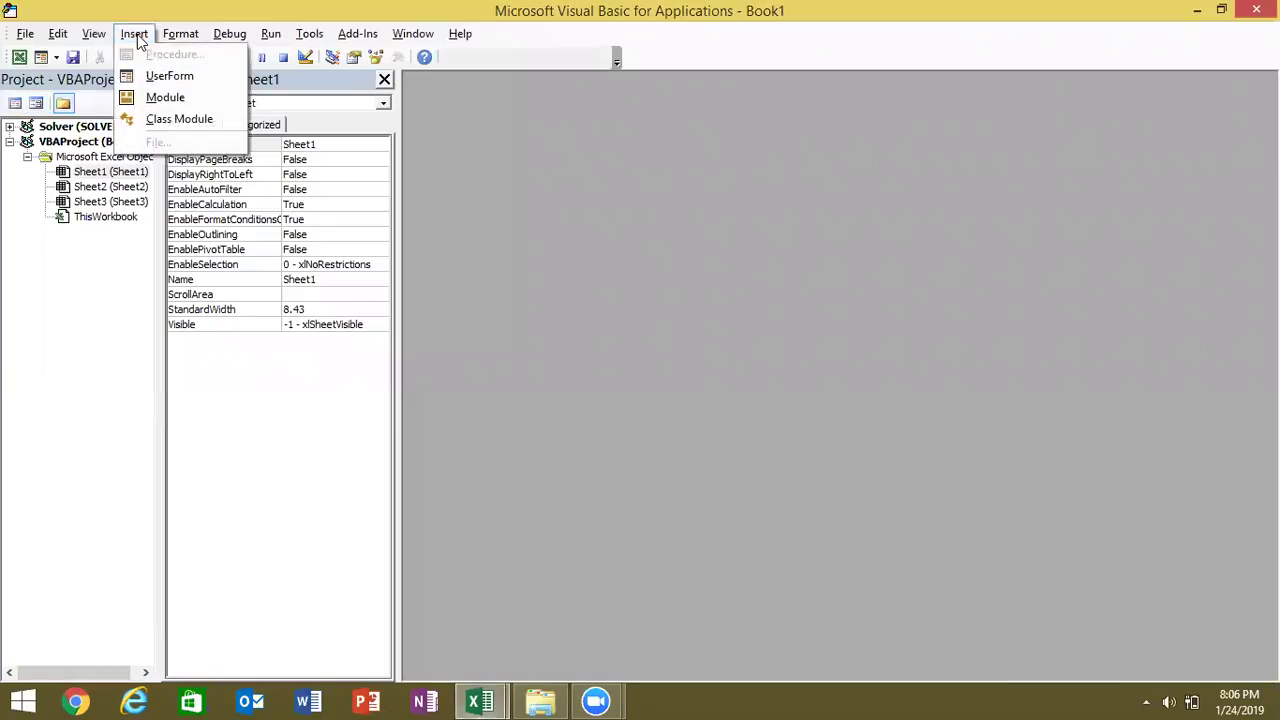
click(157, 83)
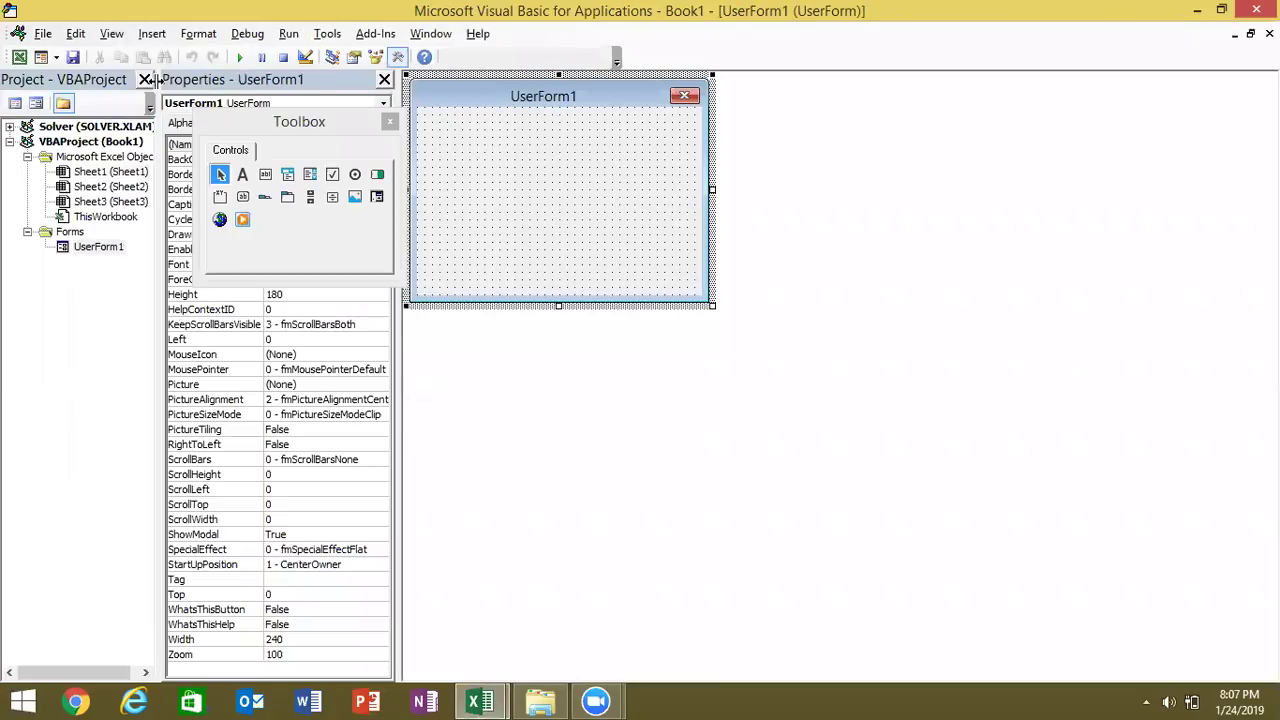
- Run the blank UserForm to preview it over the worksheet, move its window, and close it
click(104, 249)
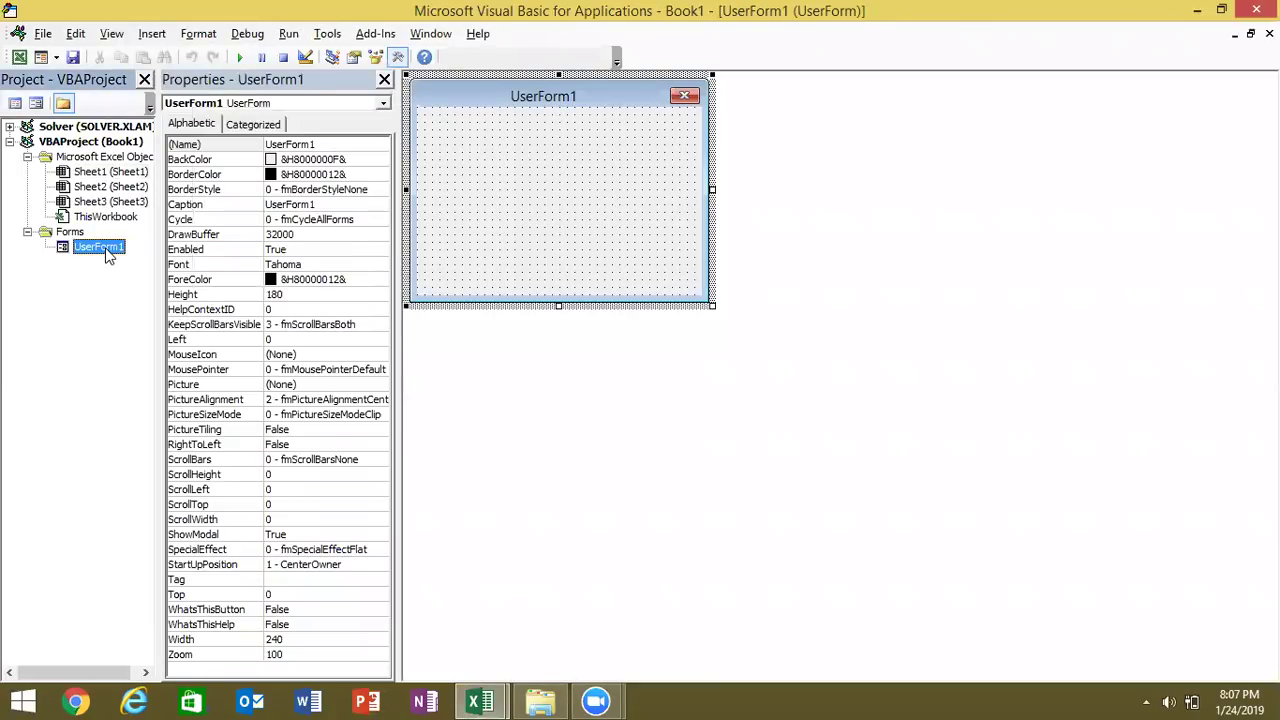
click(241, 58)
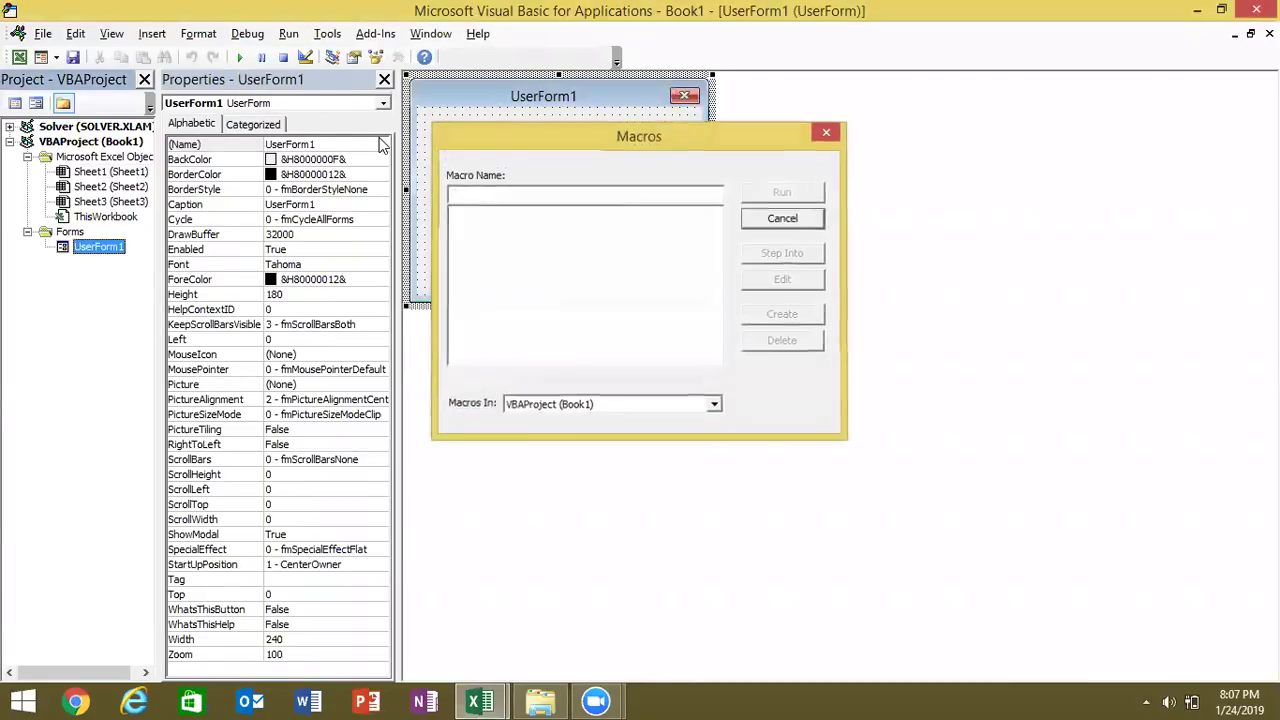
key(Escape)
click(536, 84)
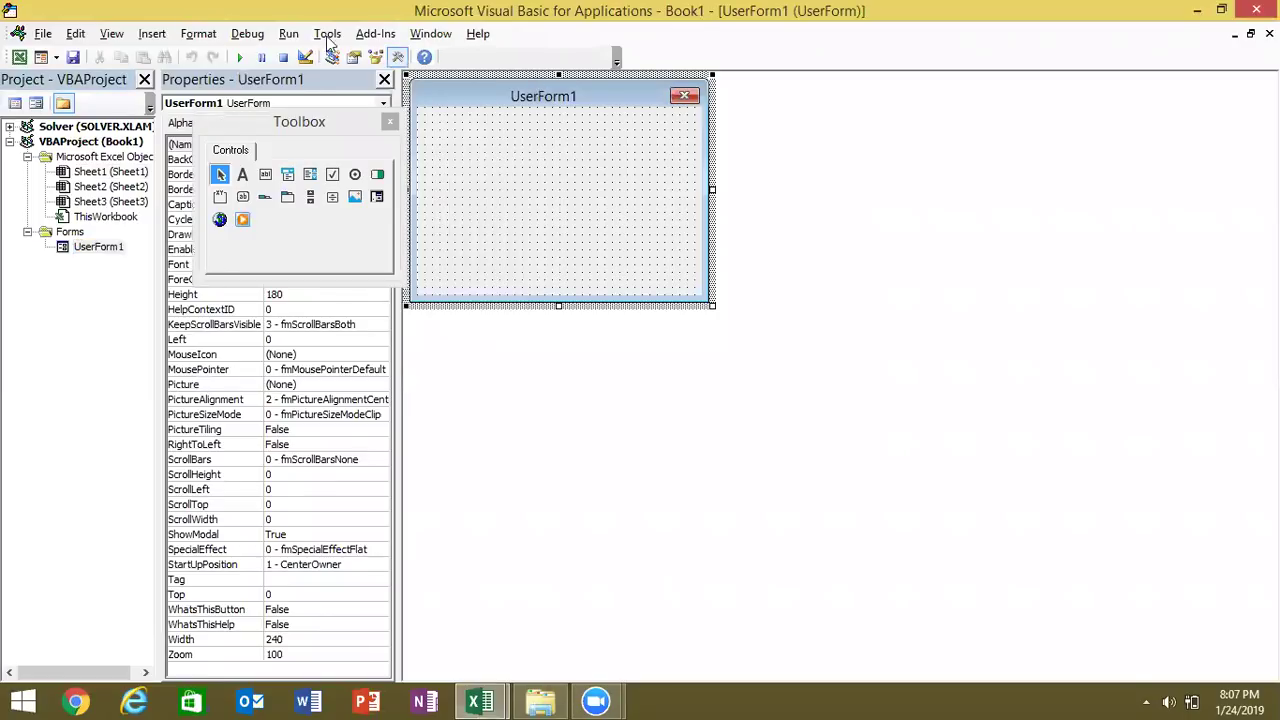
click(245, 58)
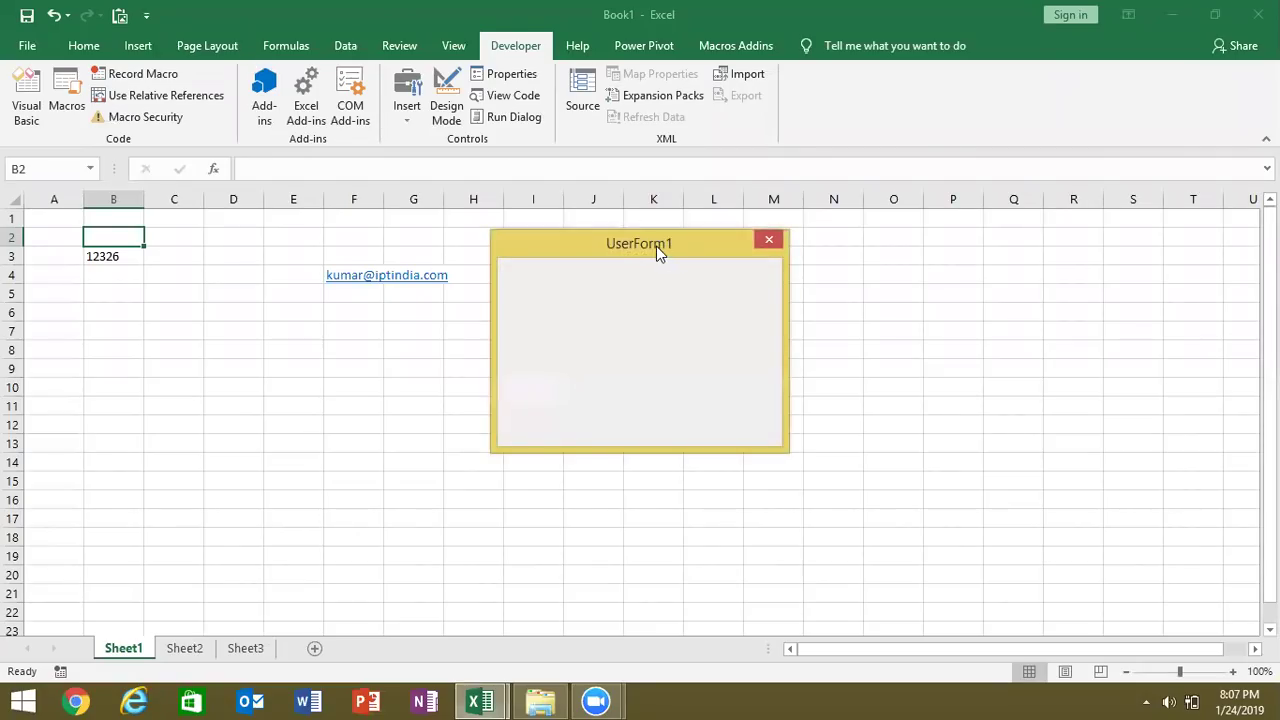
drag(656, 246, 392, 167)
click(496, 161)
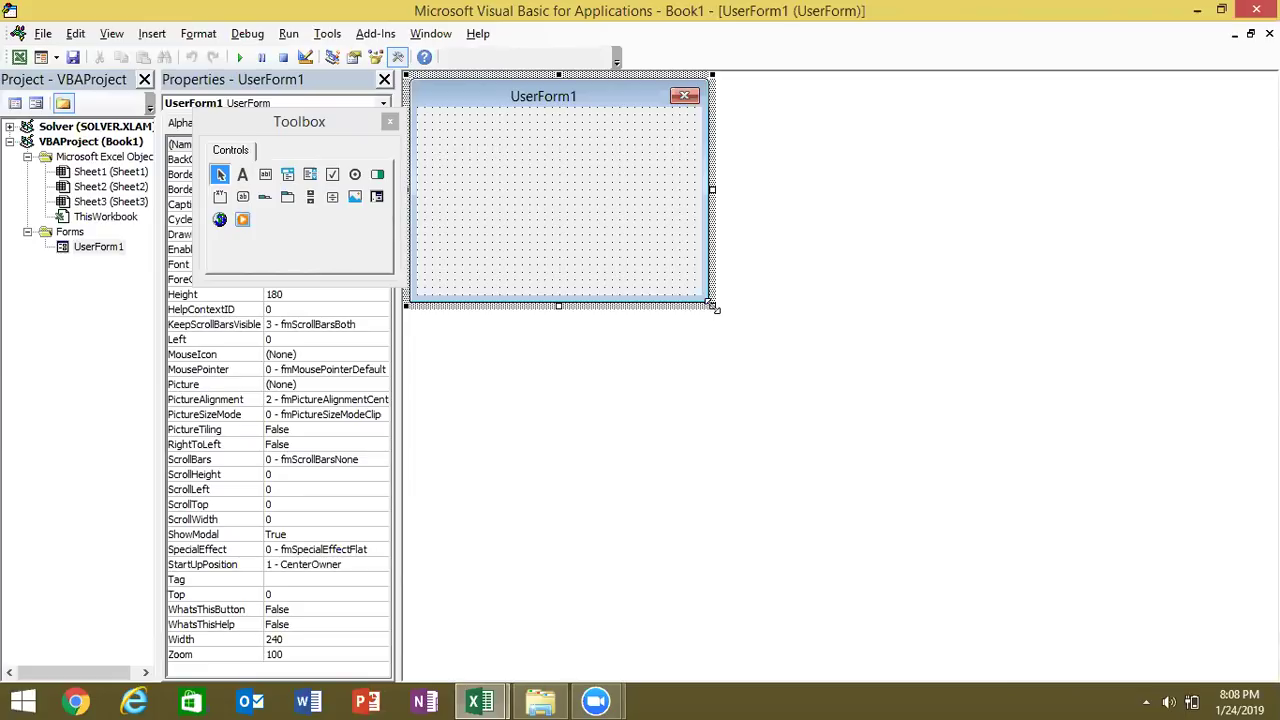
- Resize the UserForm to a width of about 325.5 and a height of about 219
drag(712, 307, 981, 455)
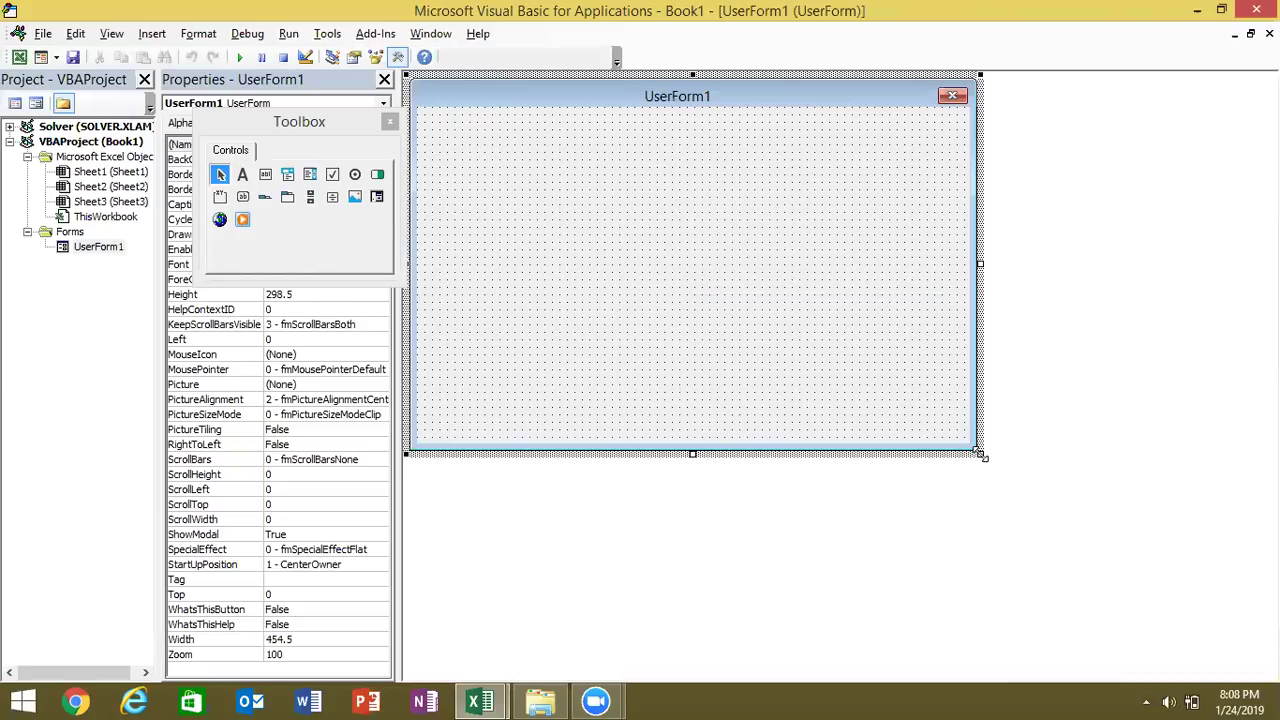
drag(981, 455, 766, 305)
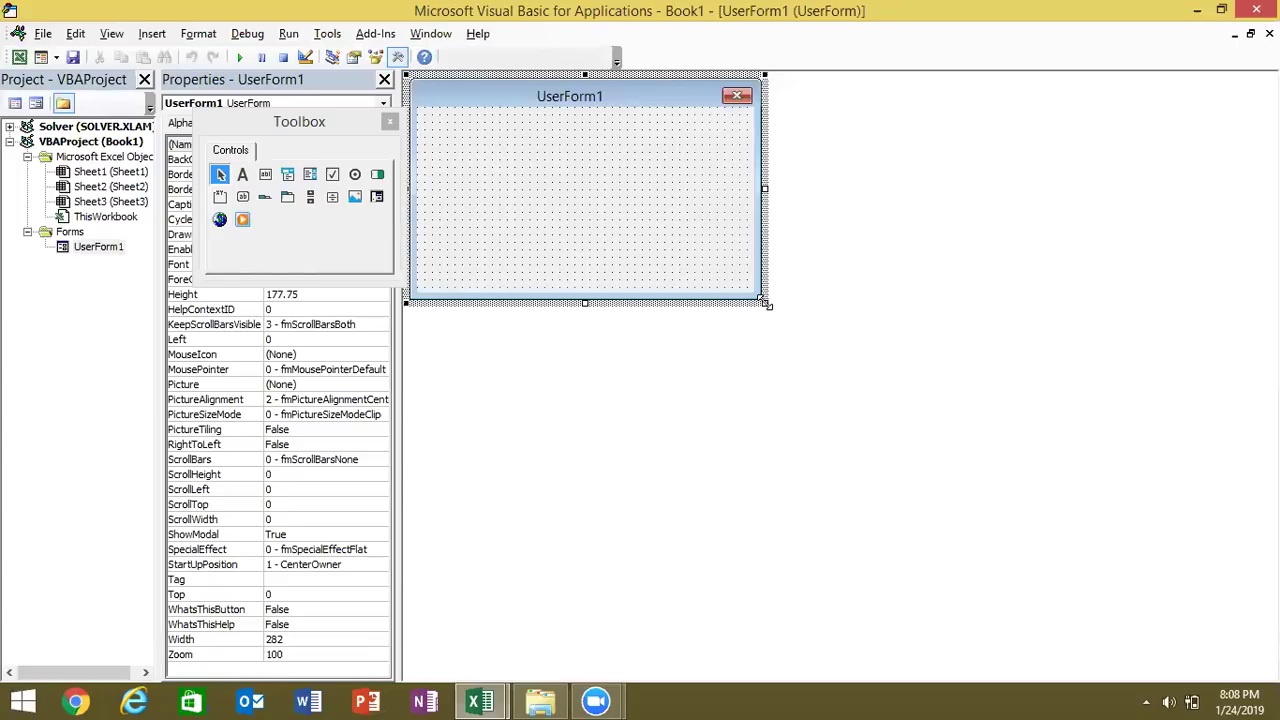
drag(766, 305, 772, 302)
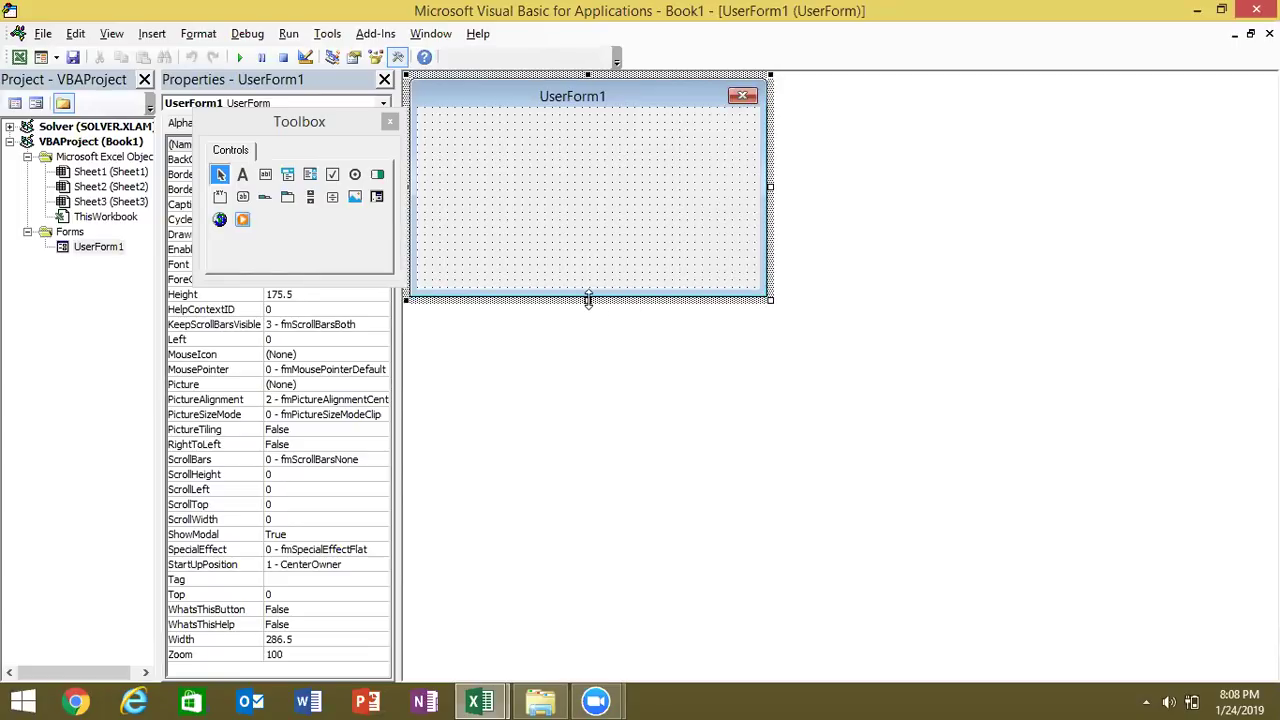
drag(588, 300, 588, 297)
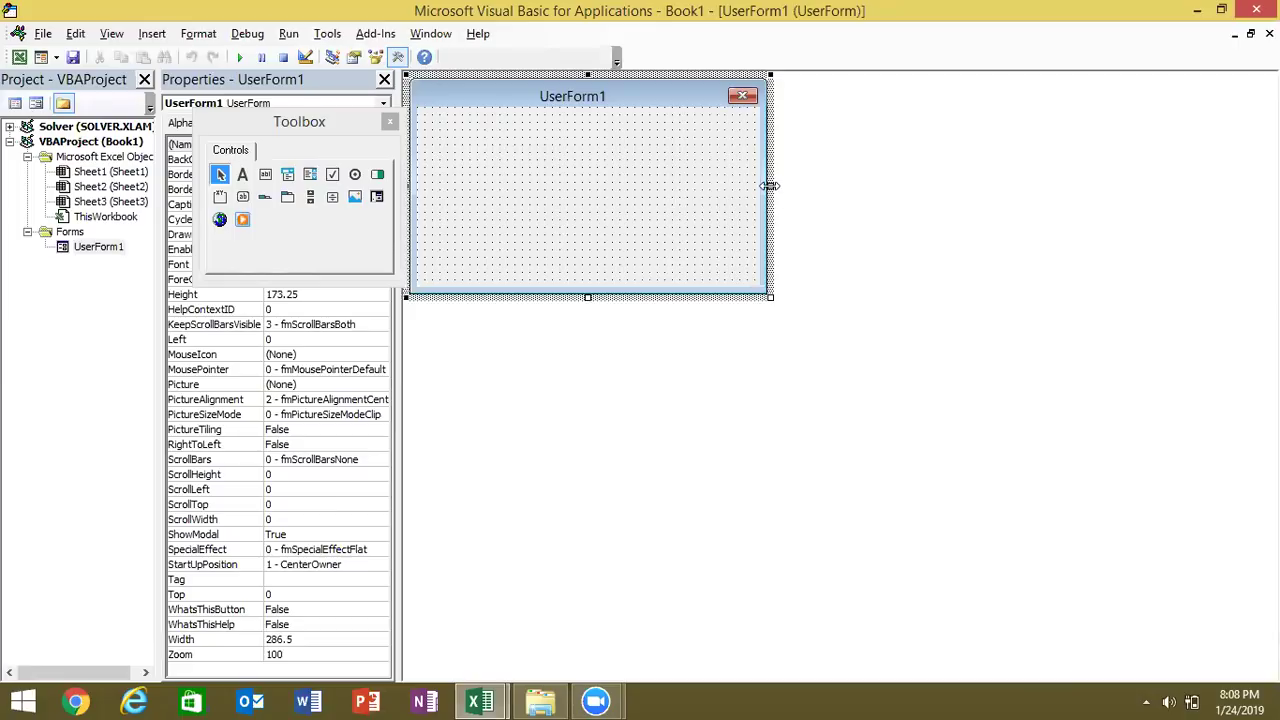
drag(770, 186, 761, 187)
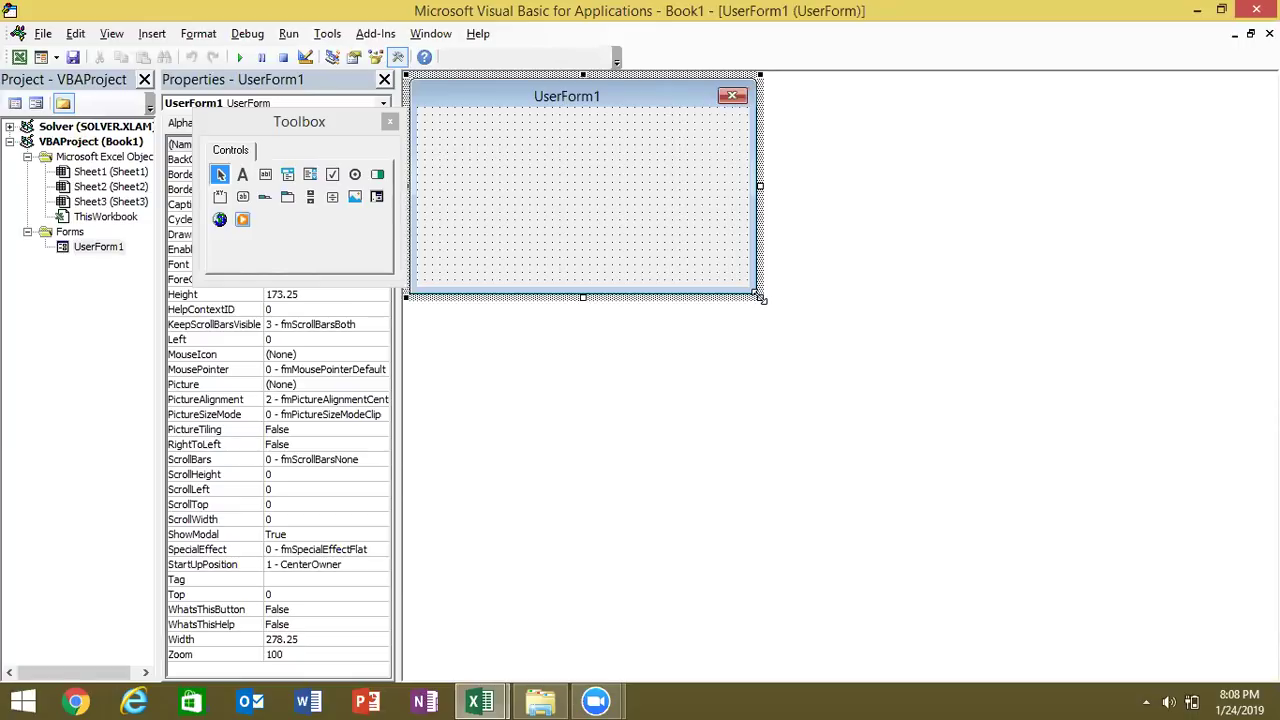
drag(760, 298, 820, 356)
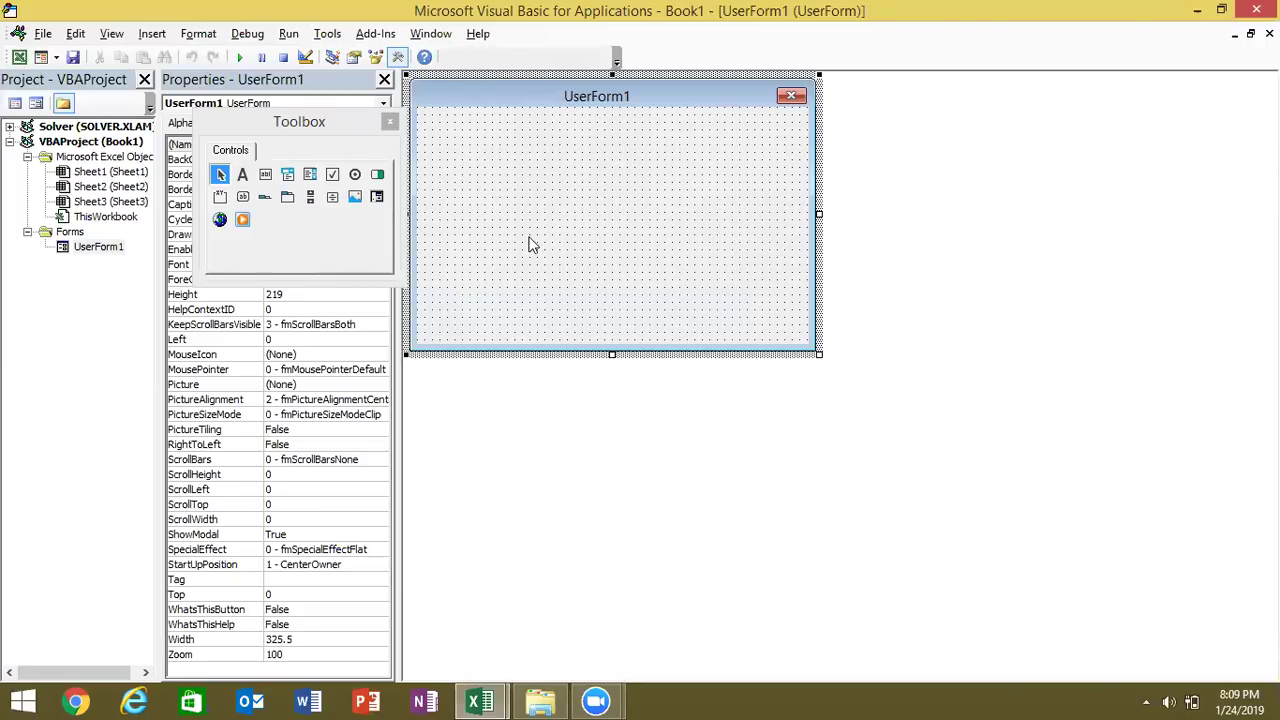
- Move the floating Toolbox off the form's properties to the empty area beside the form, and reselect the form
click(285, 132)
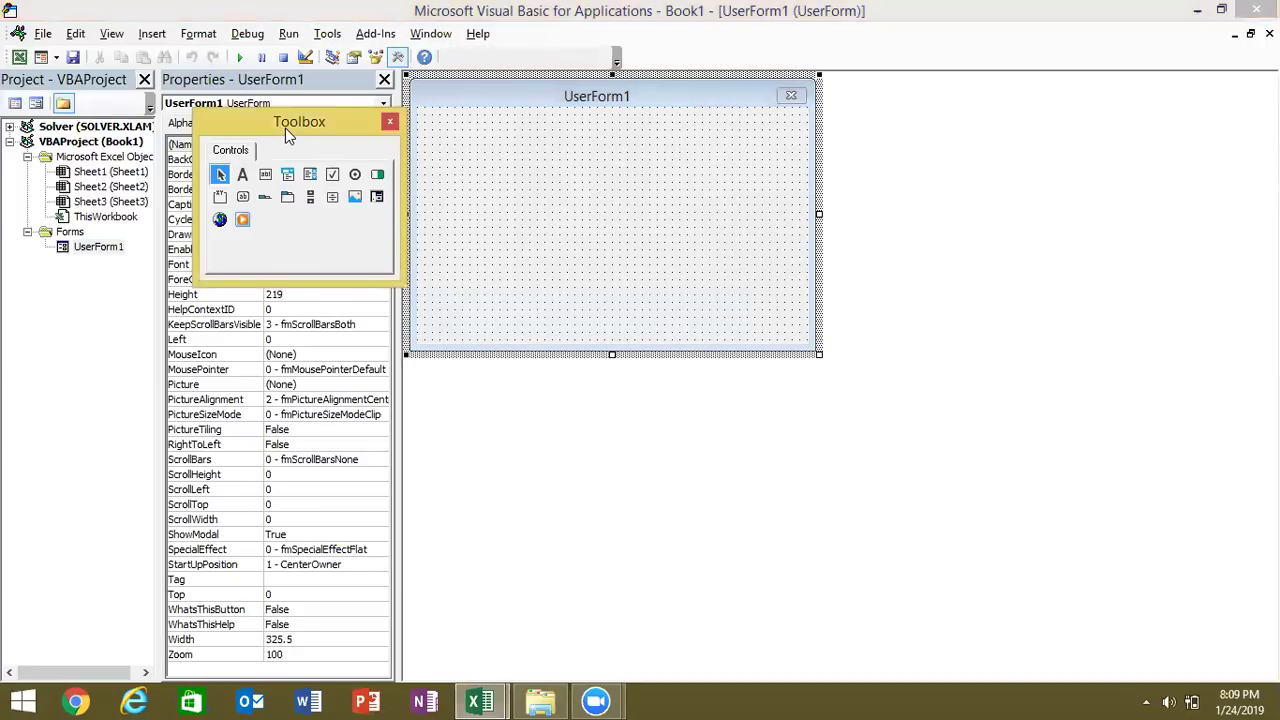
drag(287, 136, 938, 120)
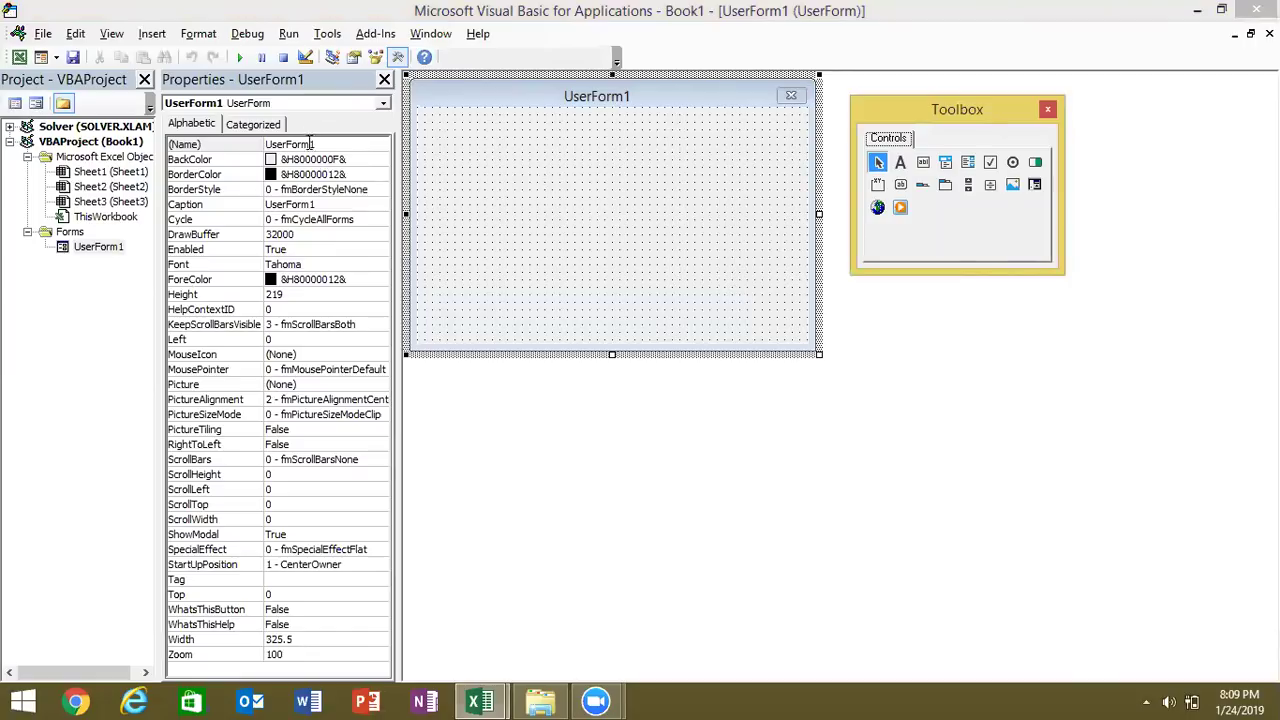
click(509, 152)
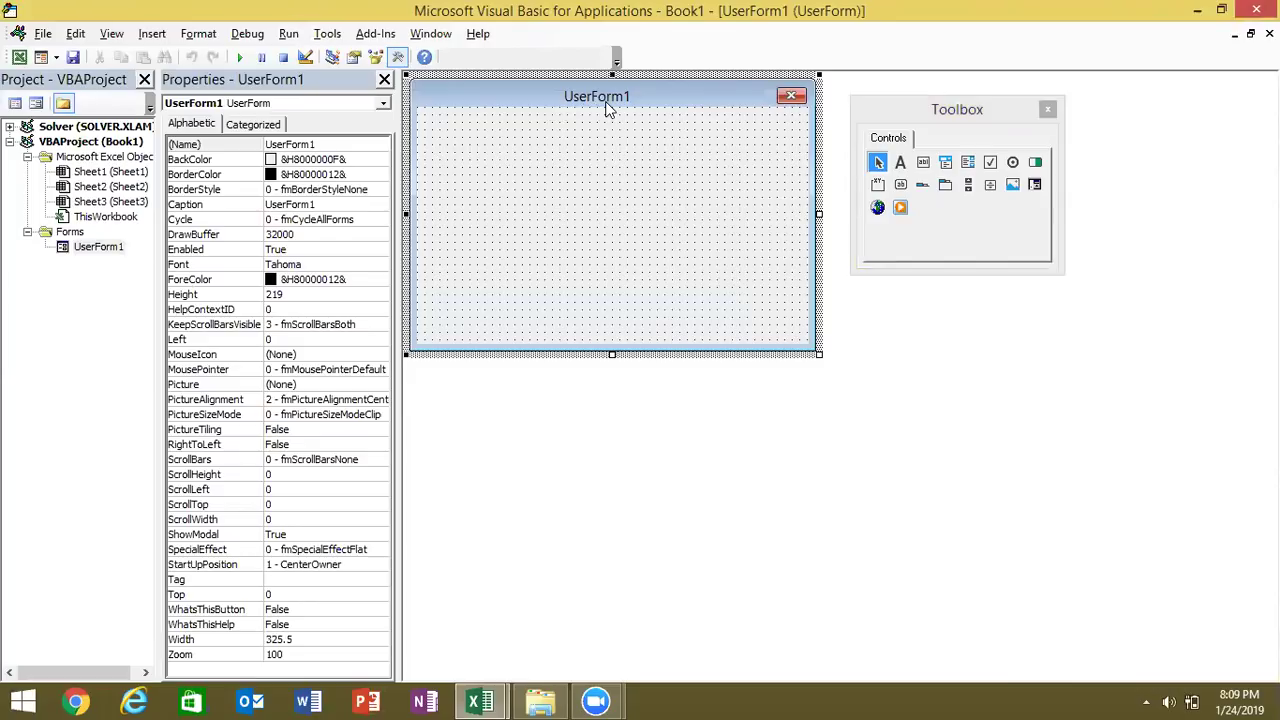
- Switch to the Excel workbook and examine the title captions of the Macro and Create PivotTable dialogs, closing each
key(alt+F11)
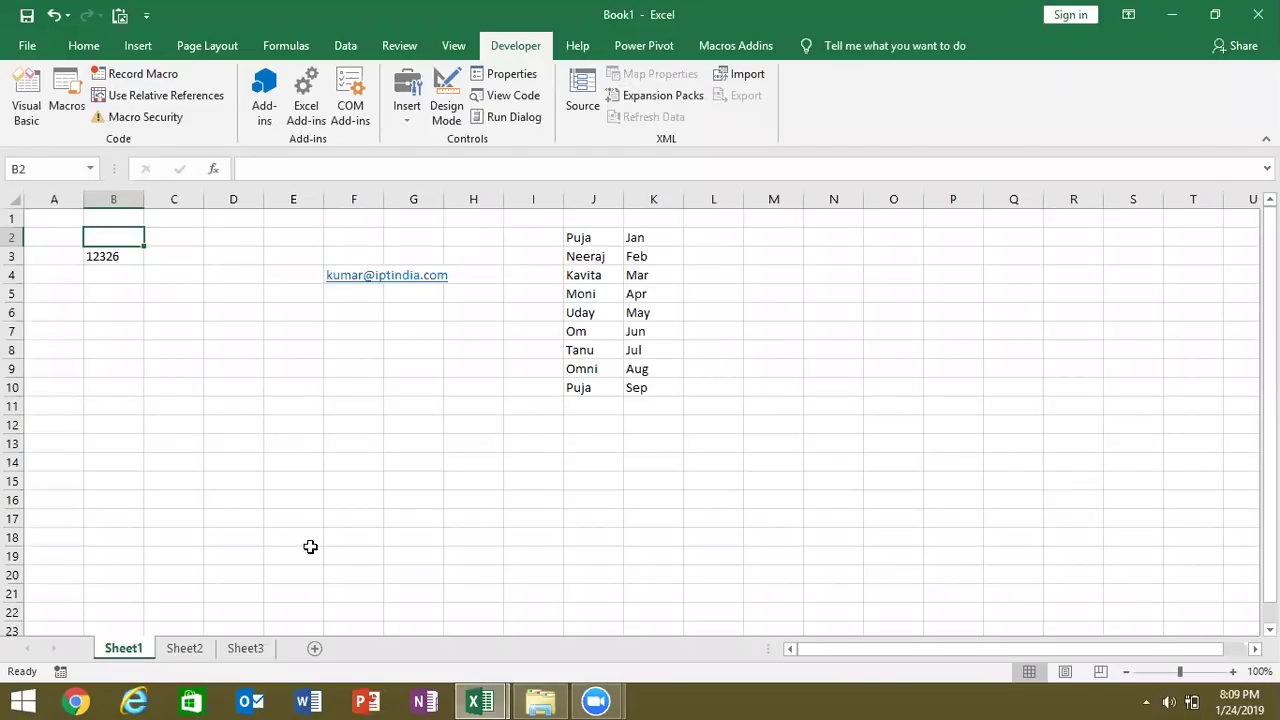
click(66, 105)
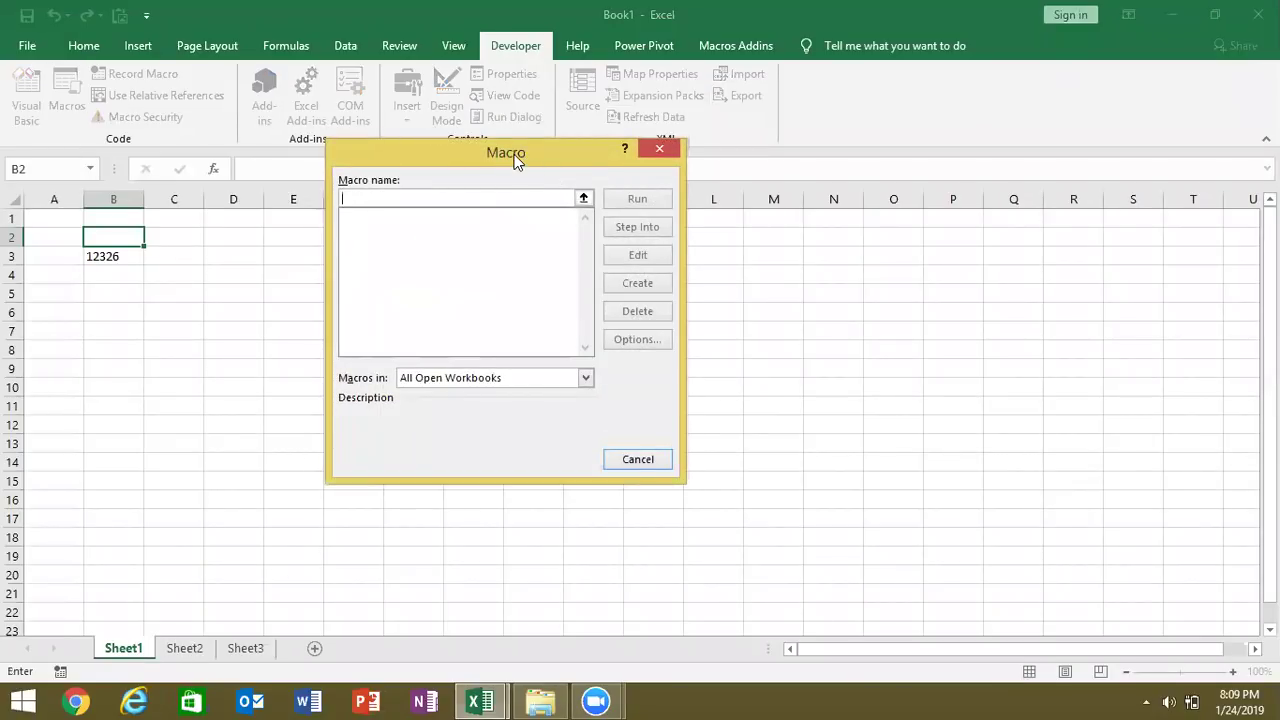
drag(521, 156, 463, 182)
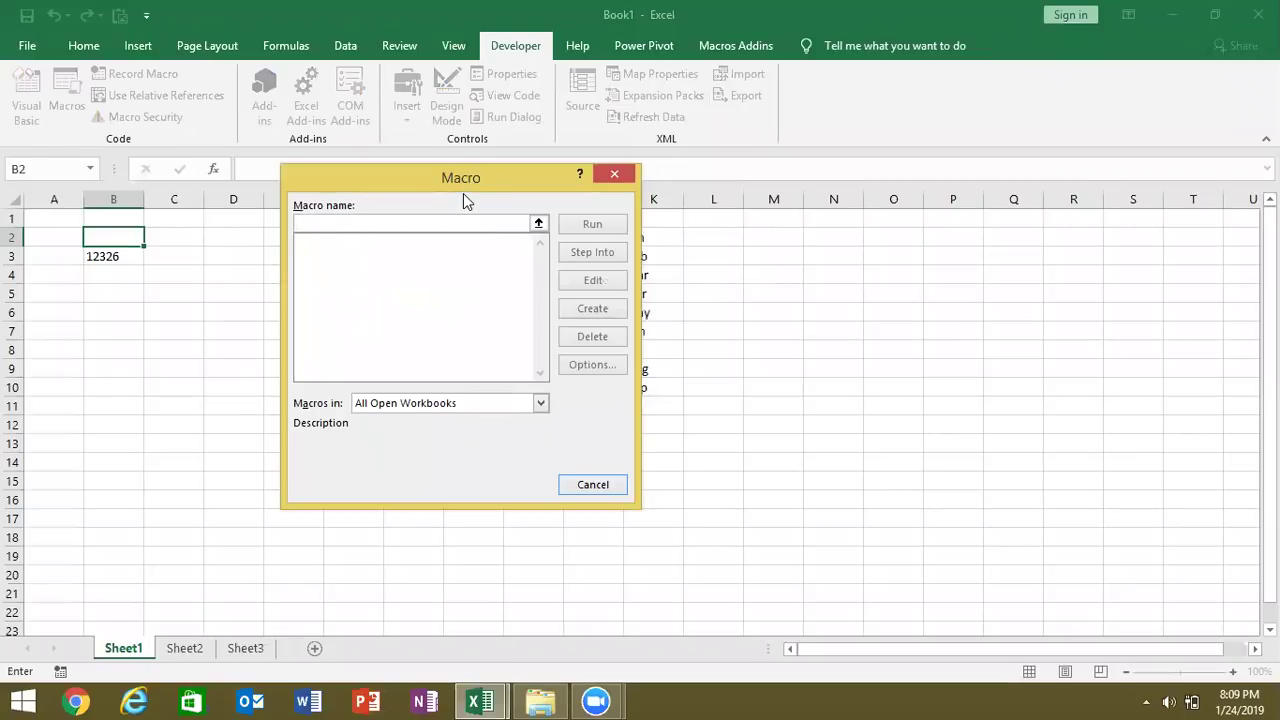
key(Escape)
click(139, 47)
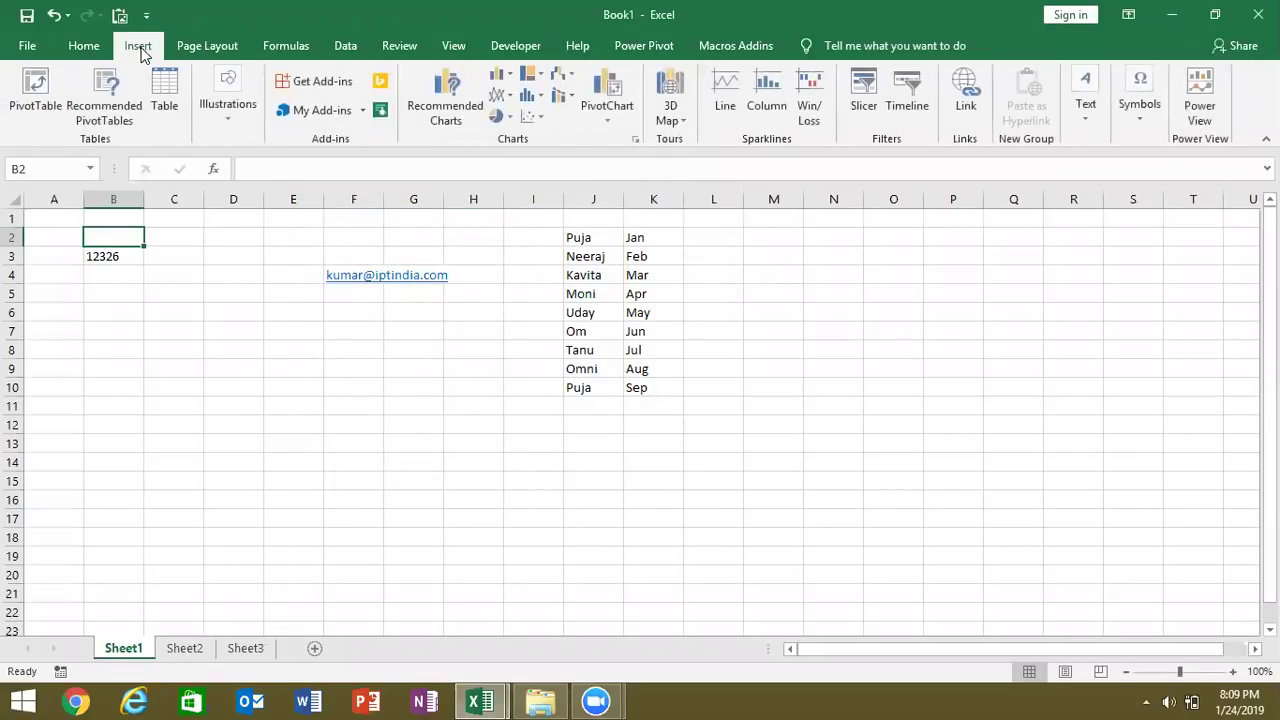
click(40, 105)
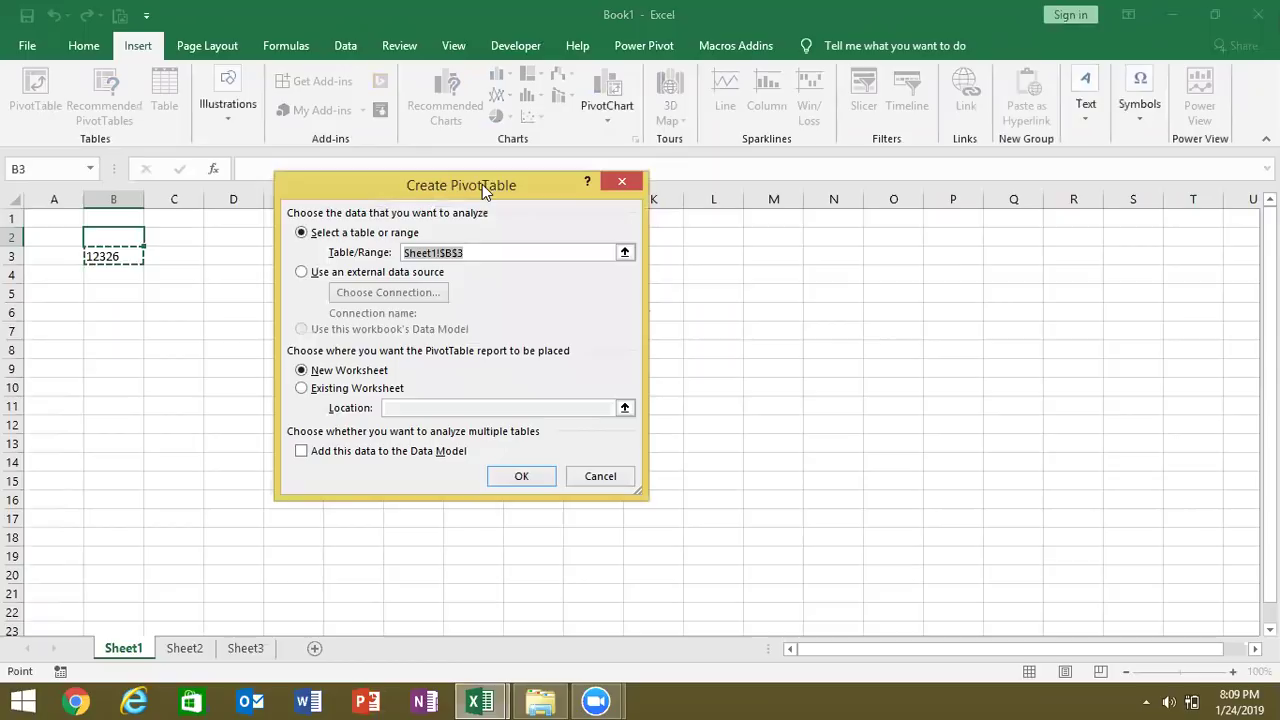
key(Escape)
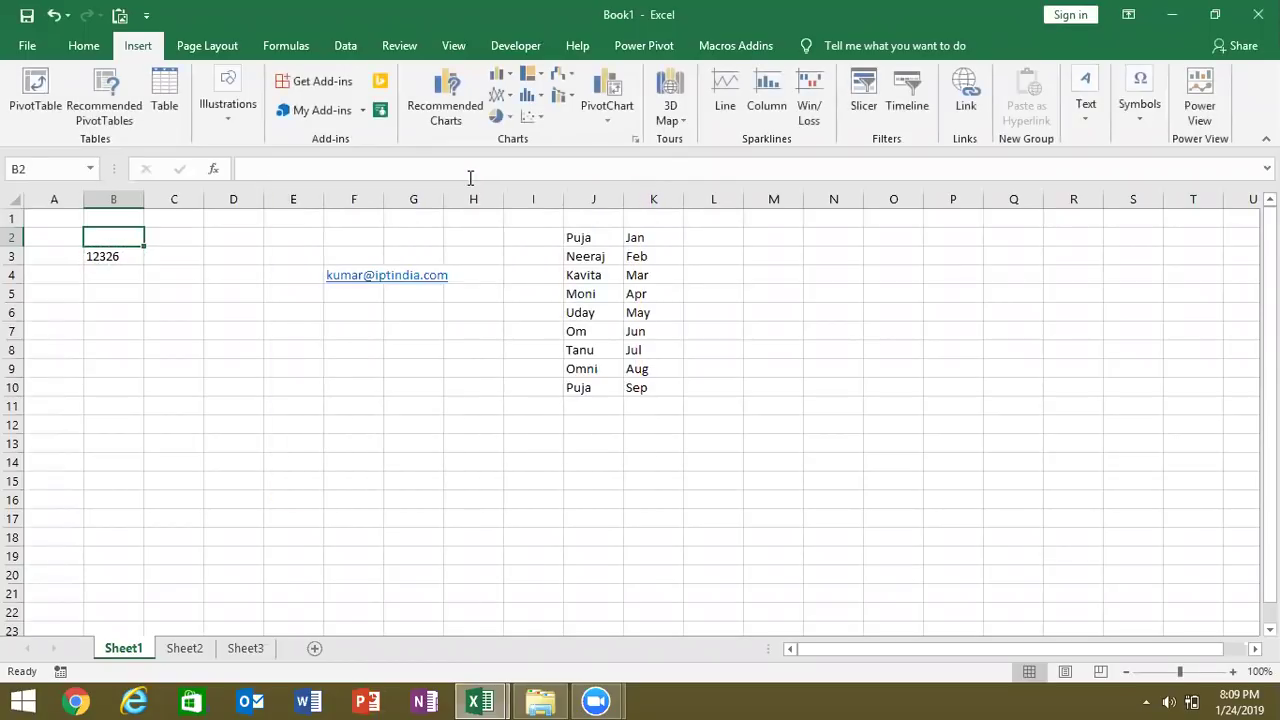
- Examine the title caption of the Conditional Formatting Rules Manager and close it without adding a rule
click(84, 46)
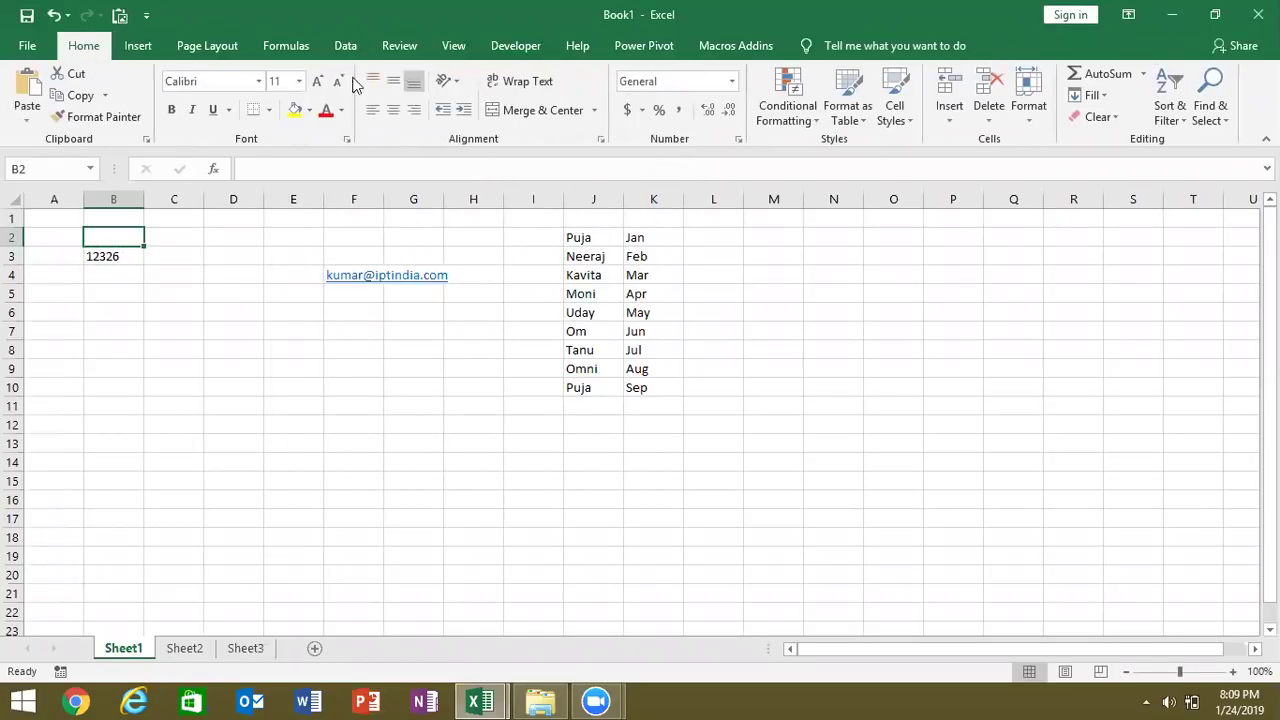
click(789, 118)
click(819, 397)
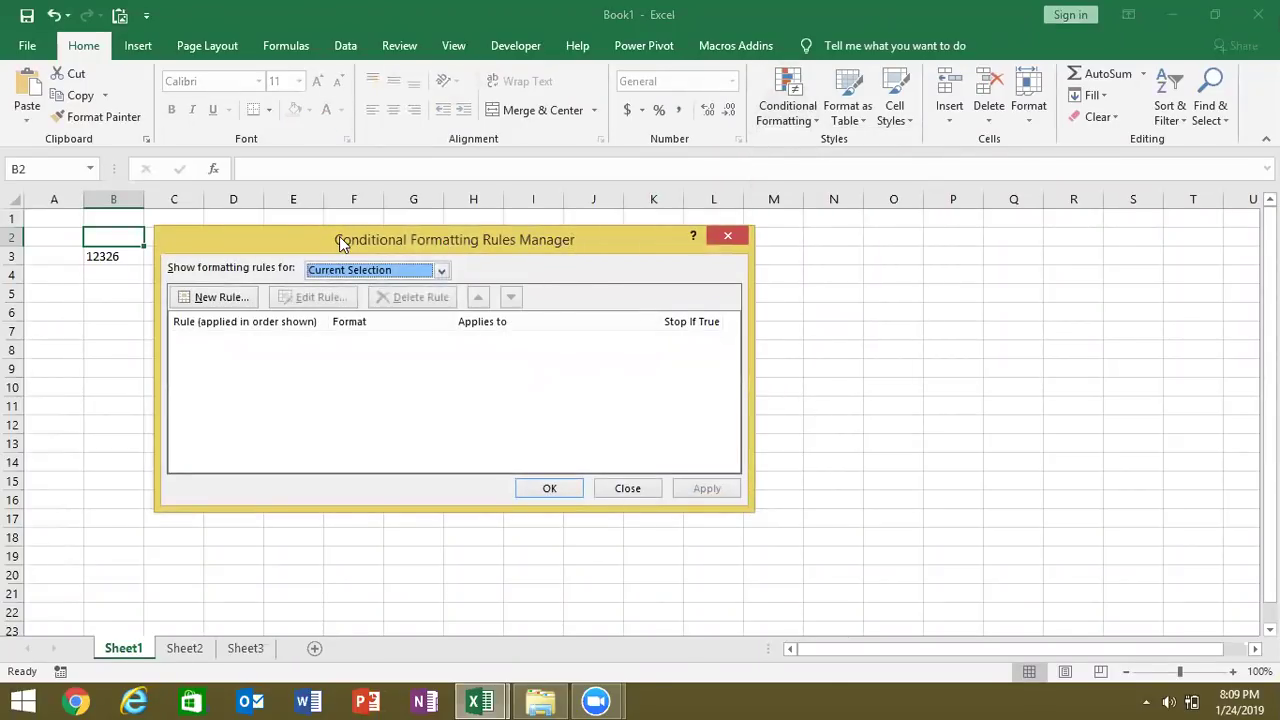
drag(339, 236, 593, 205)
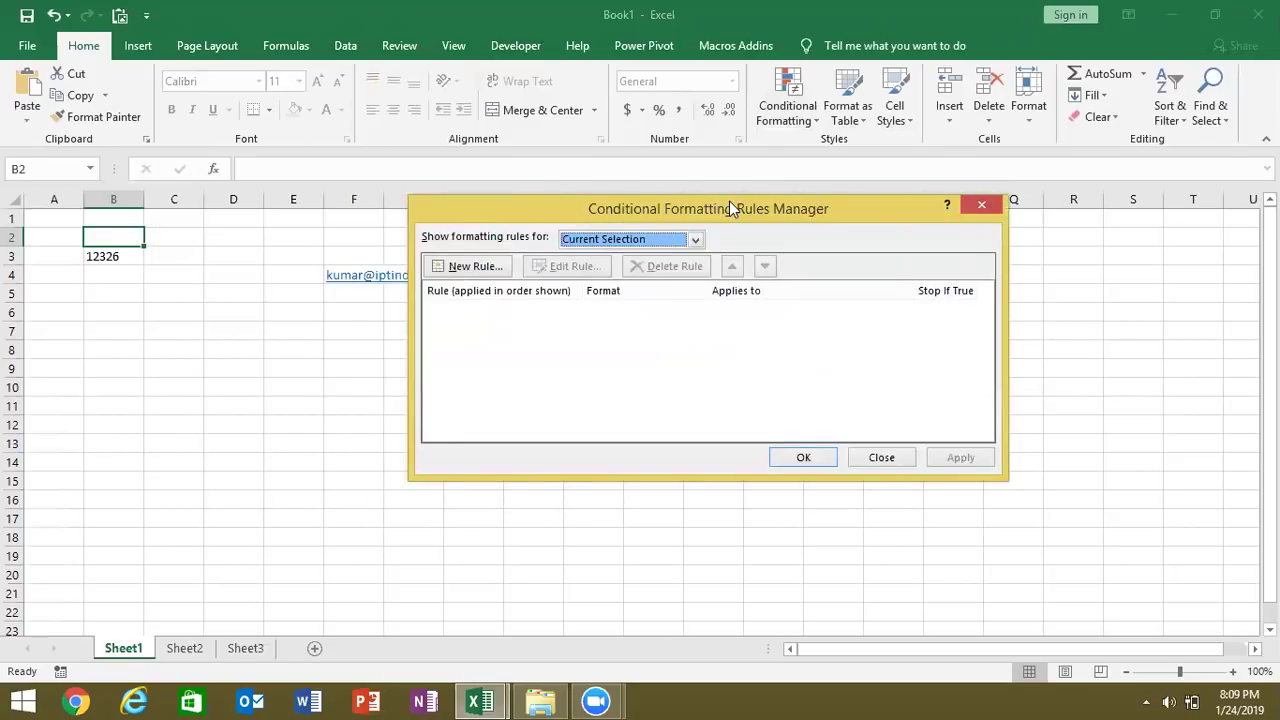
key(Escape)
- Return to the Visual Basic editor and set the UserForm's Caption property to Data Entry
key(alt+F11)
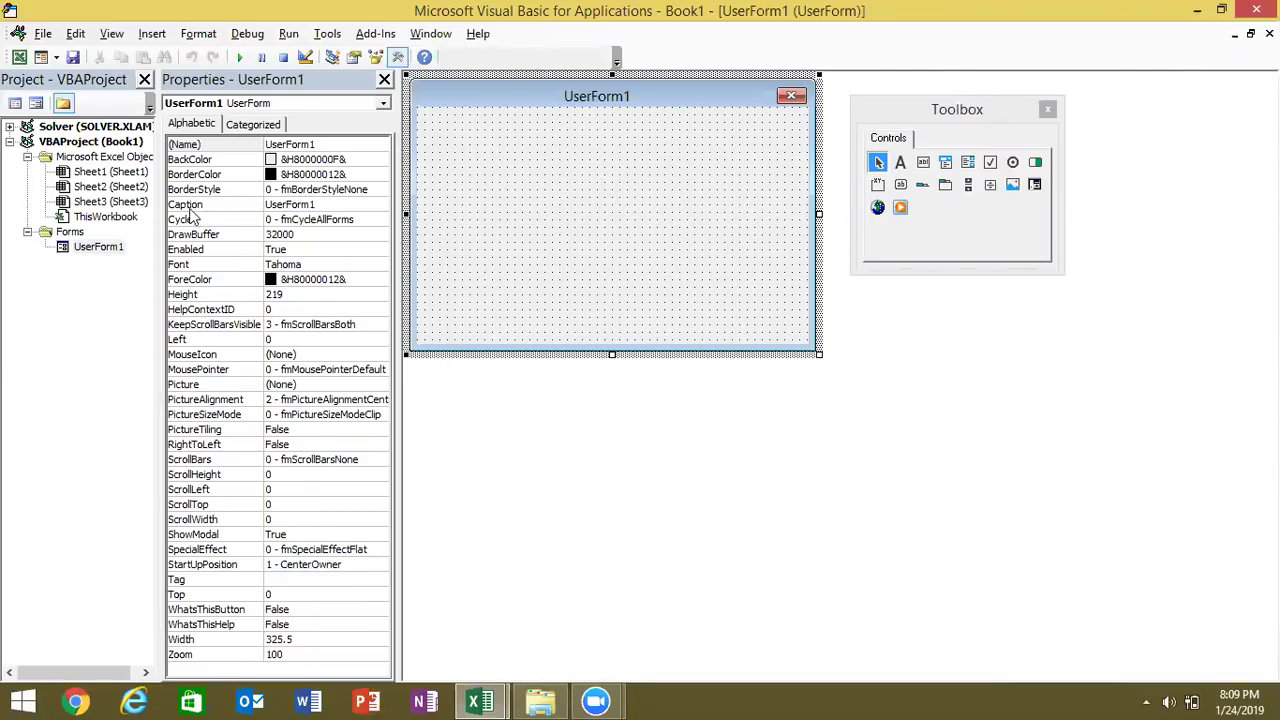
click(319, 204)
double_click(319, 204)
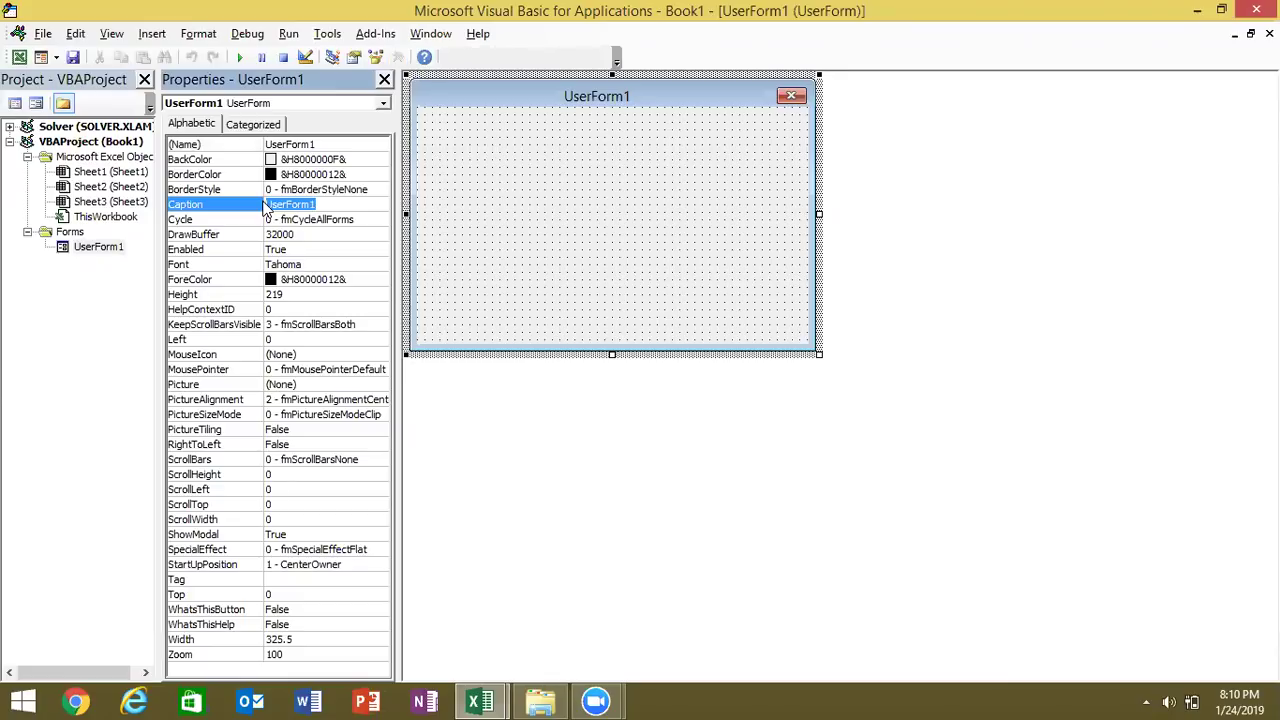
text(Data Entry)
key(Tab)
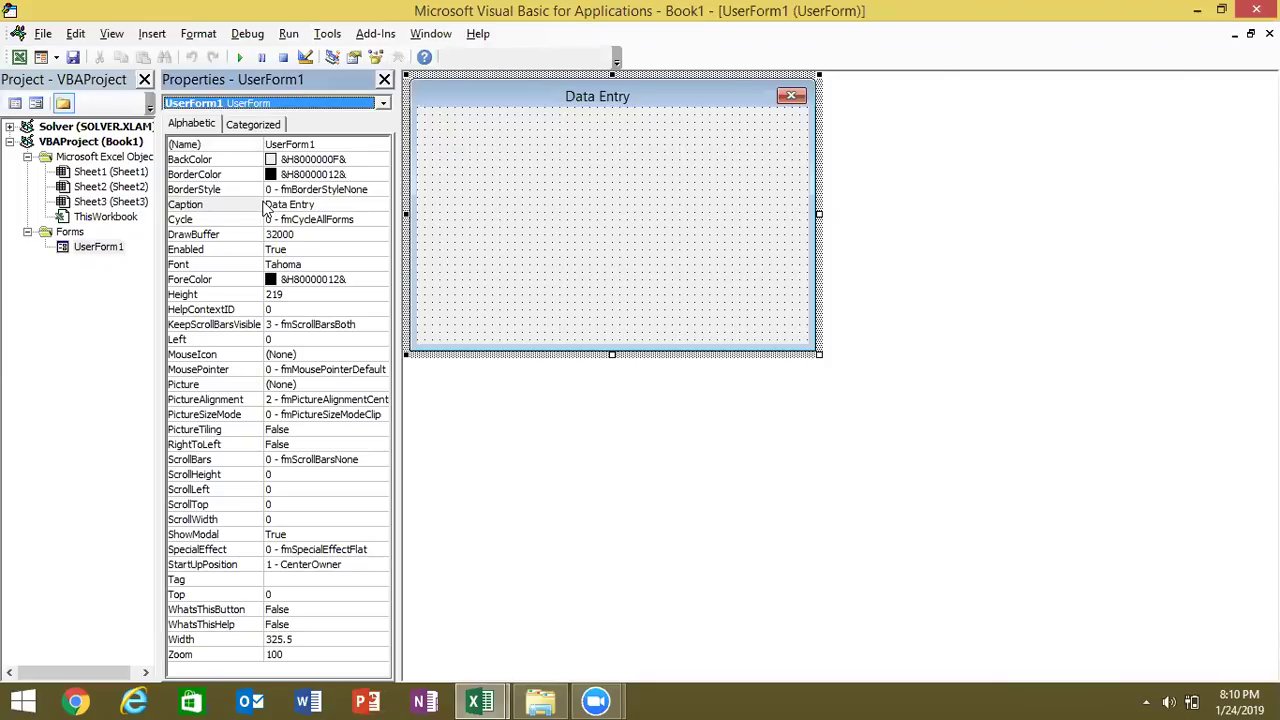
click(629, 110)
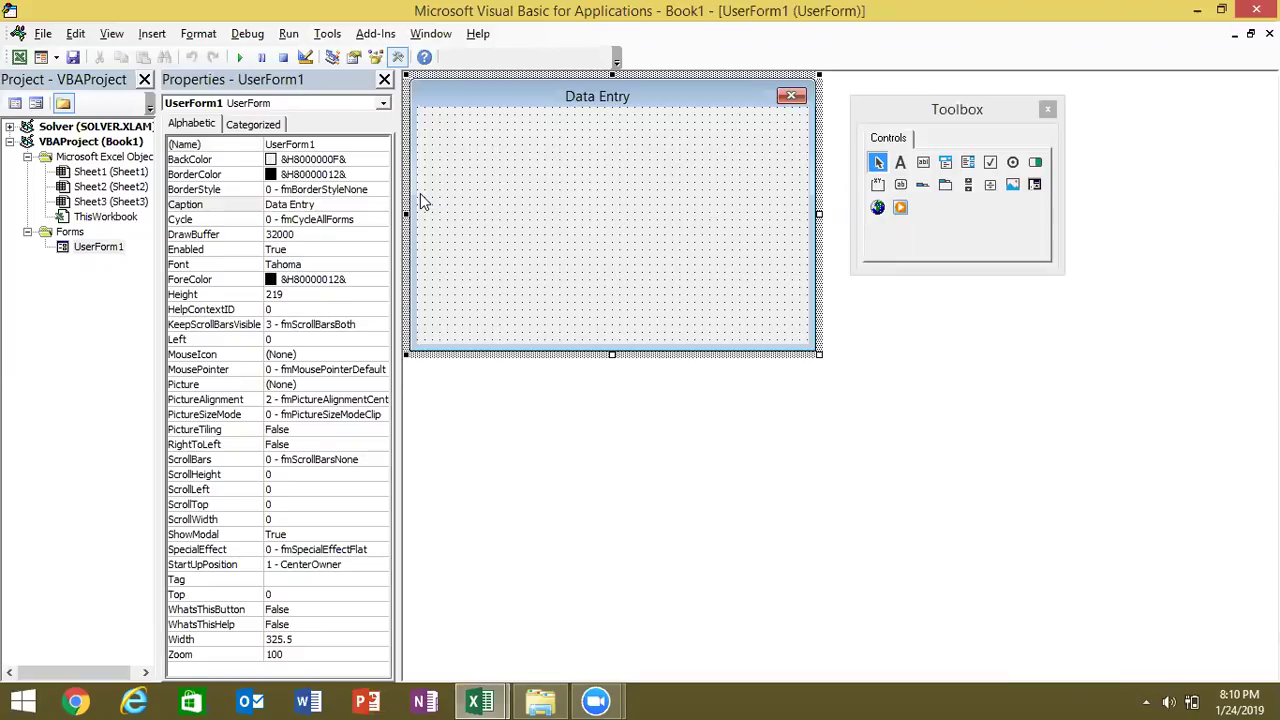
- Try red as the UserForm's background colour, and set its BackColor to white from the colour palette
click(320, 162)
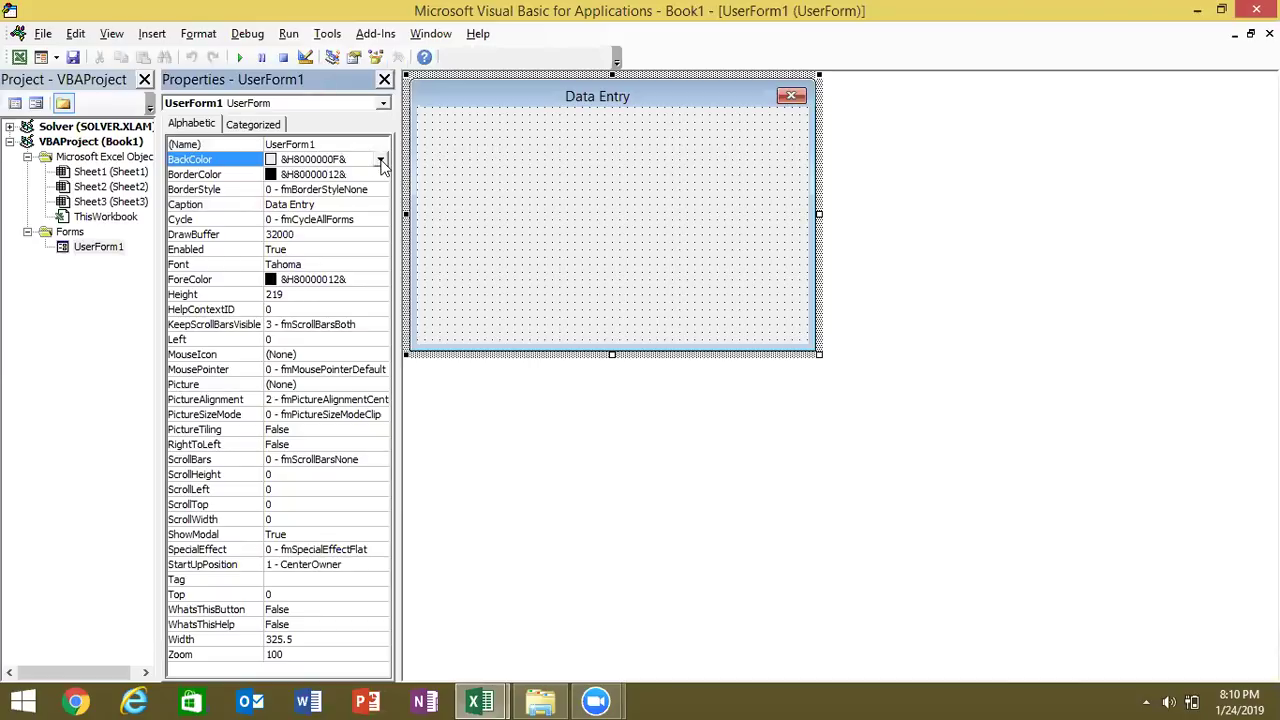
click(381, 162)
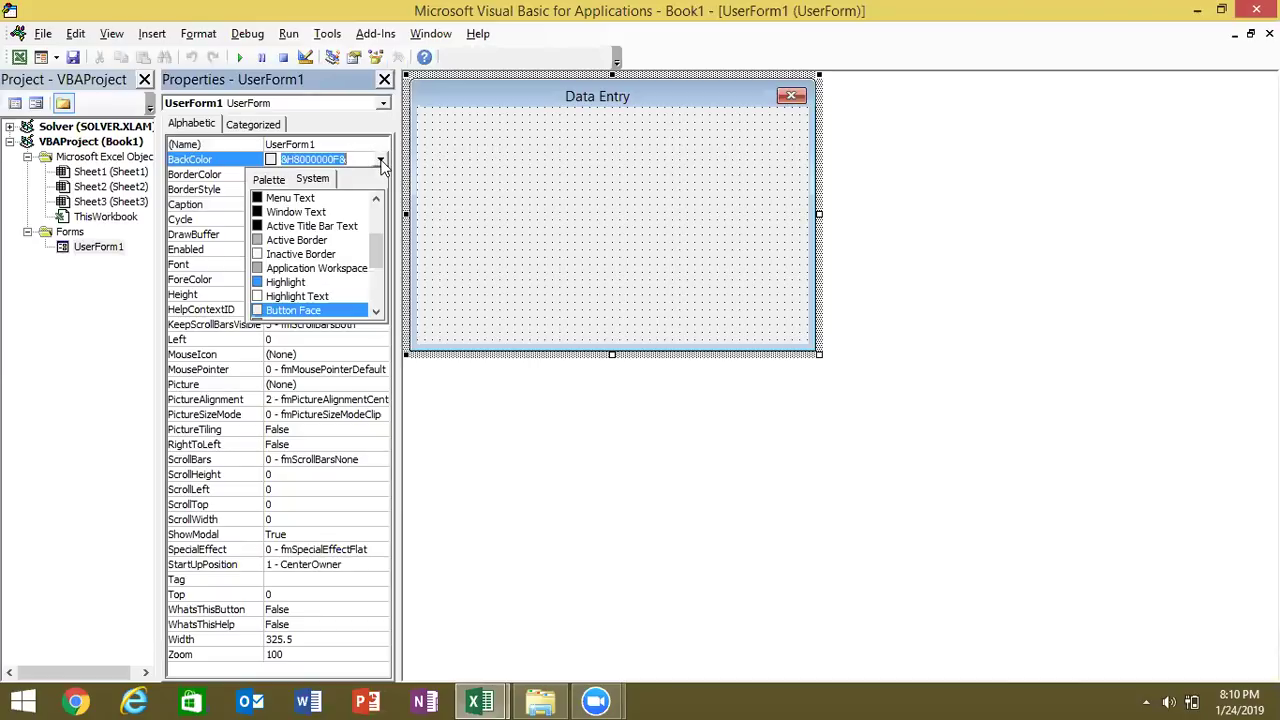
click(272, 180)
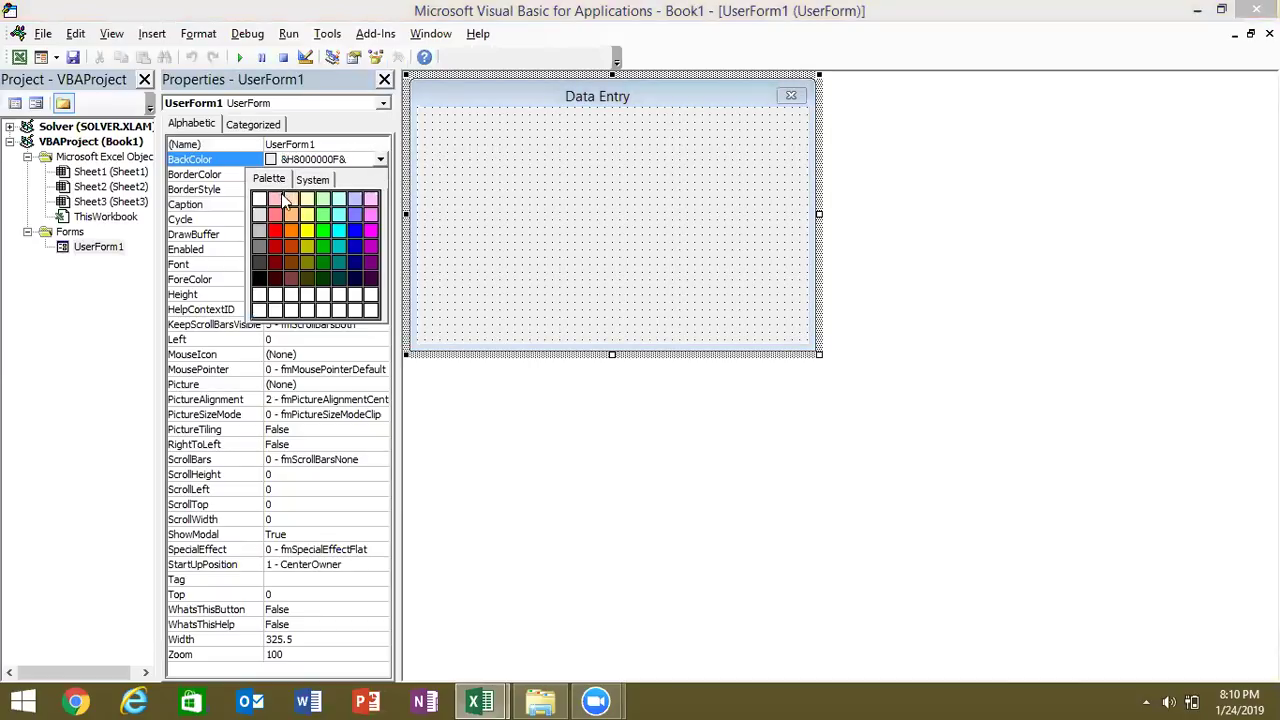
click(274, 233)
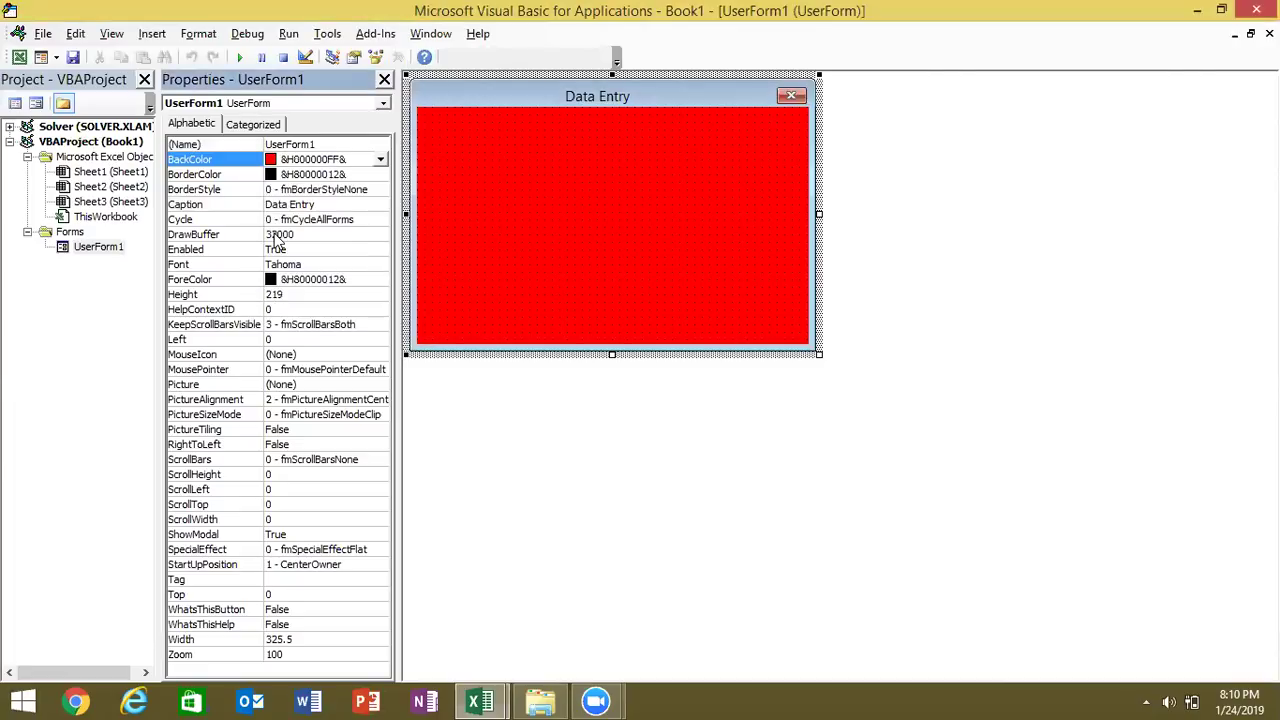
click(382, 160)
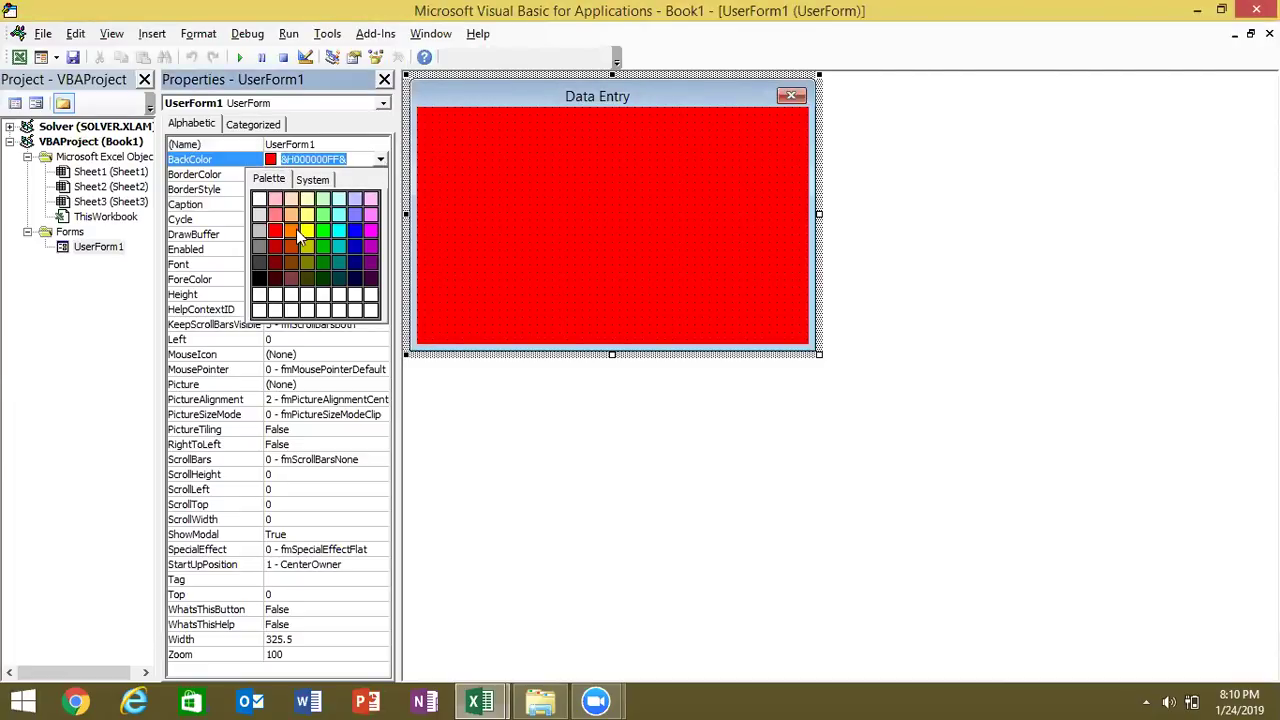
click(260, 199)
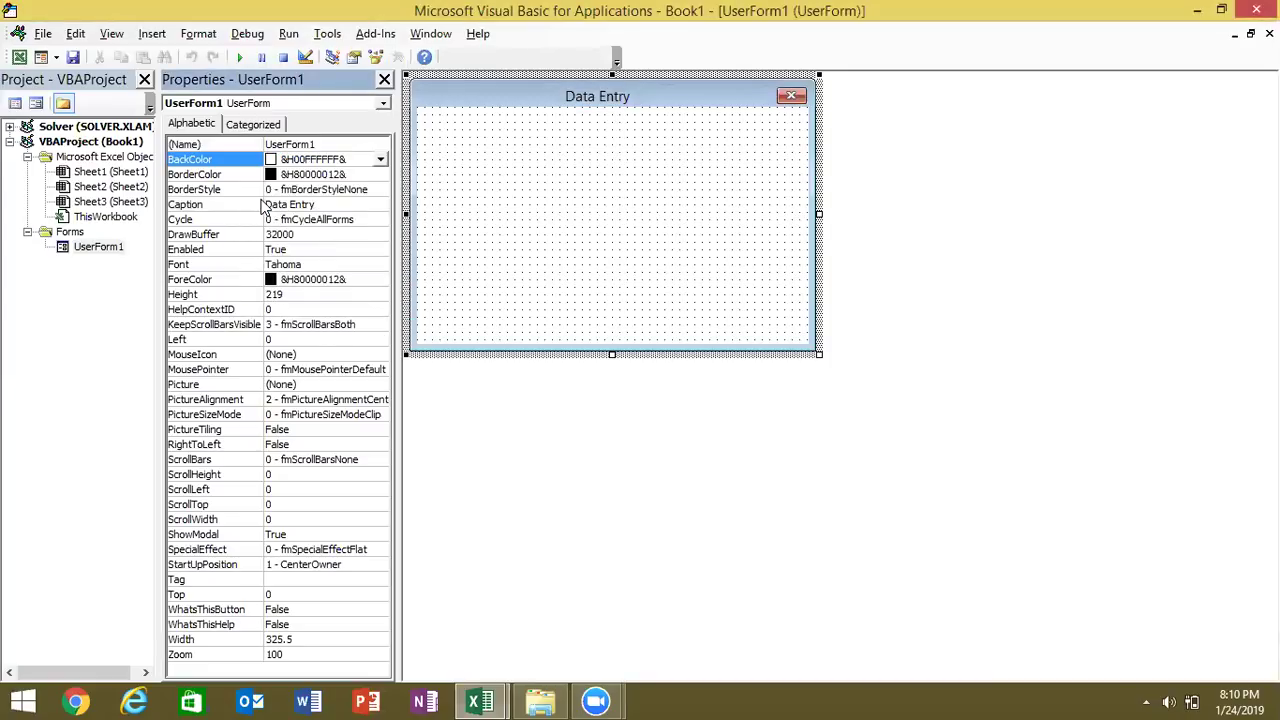
- Set the UserForm's Cycle property to 2 - fmCycleCurrentForm
click(287, 176)
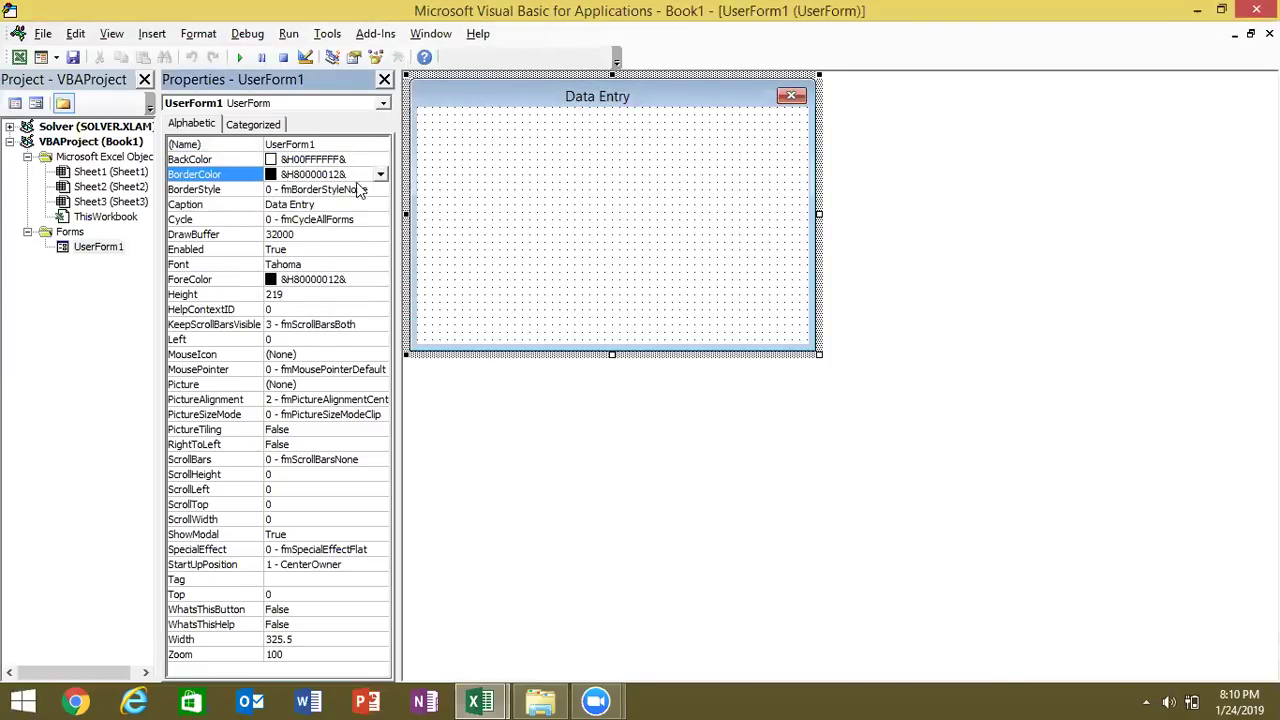
click(337, 190)
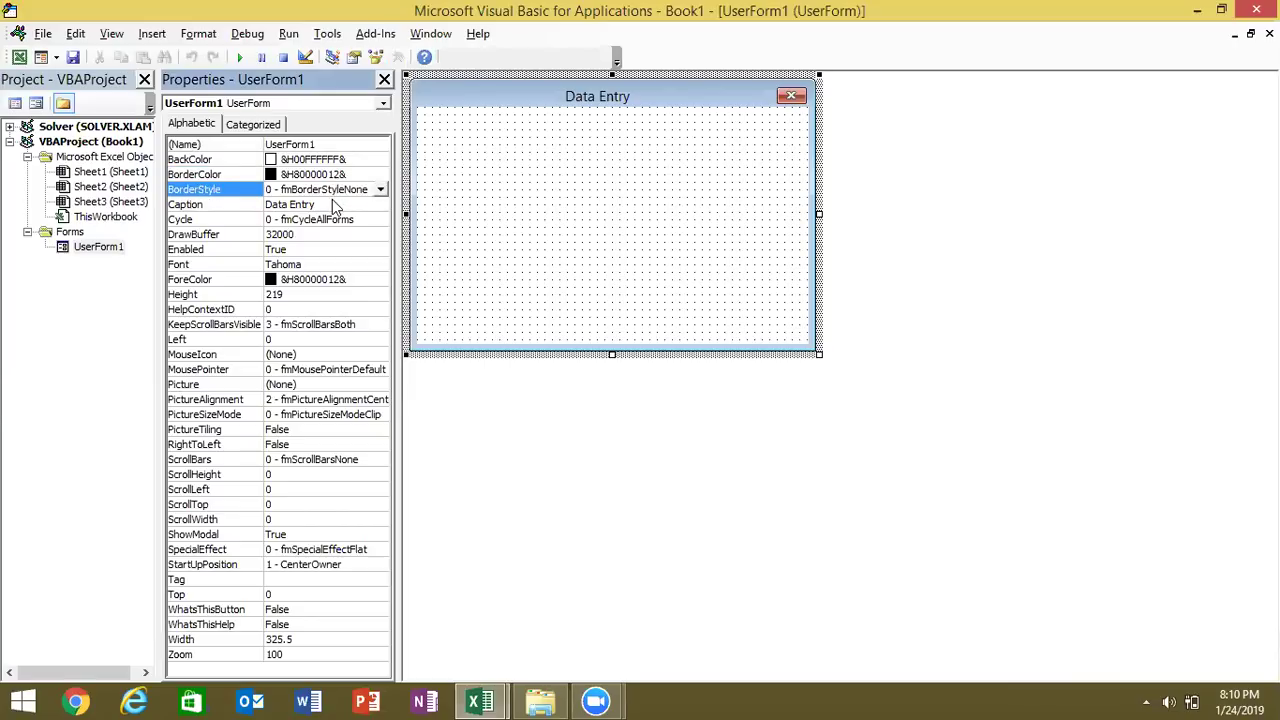
click(334, 204)
click(336, 220)
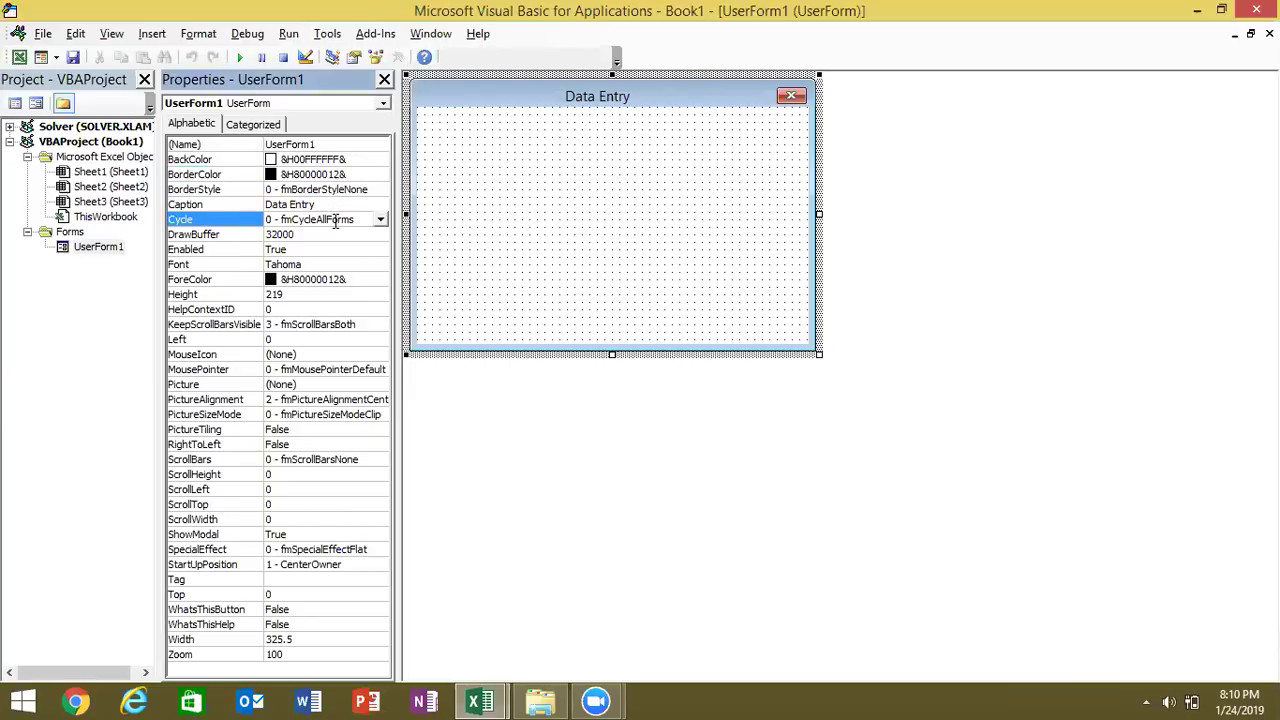
click(381, 220)
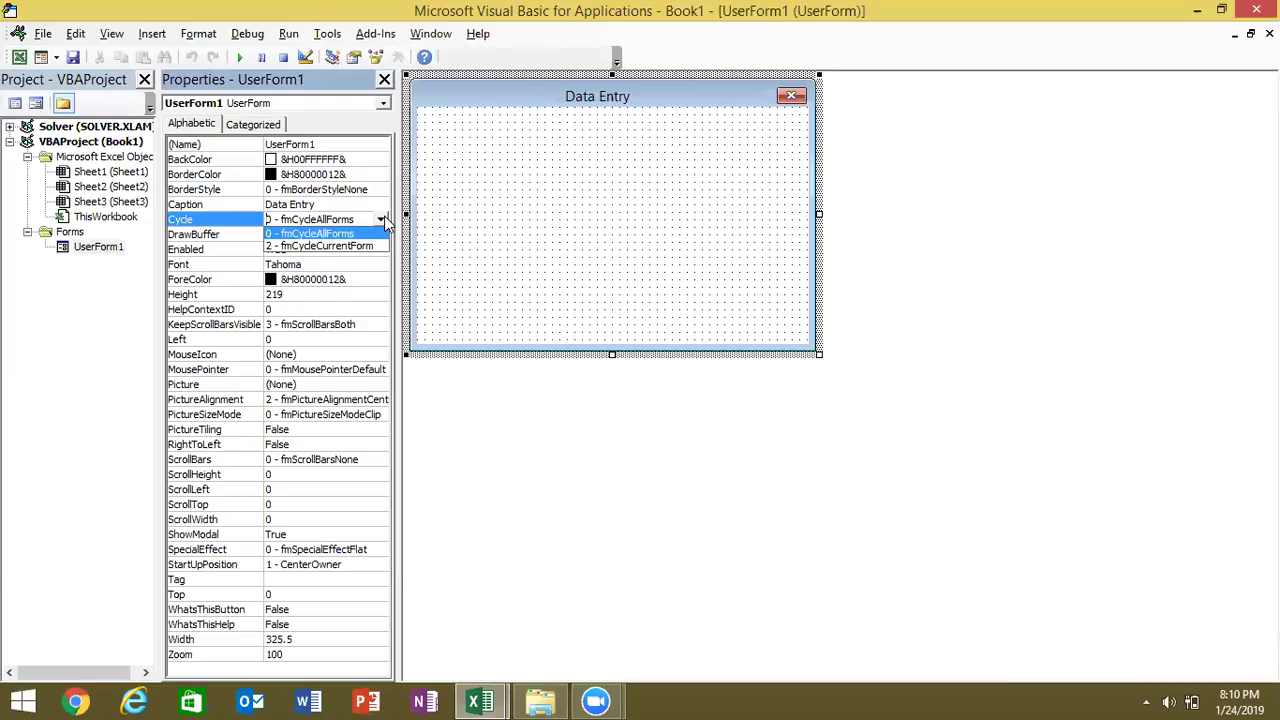
click(381, 246)
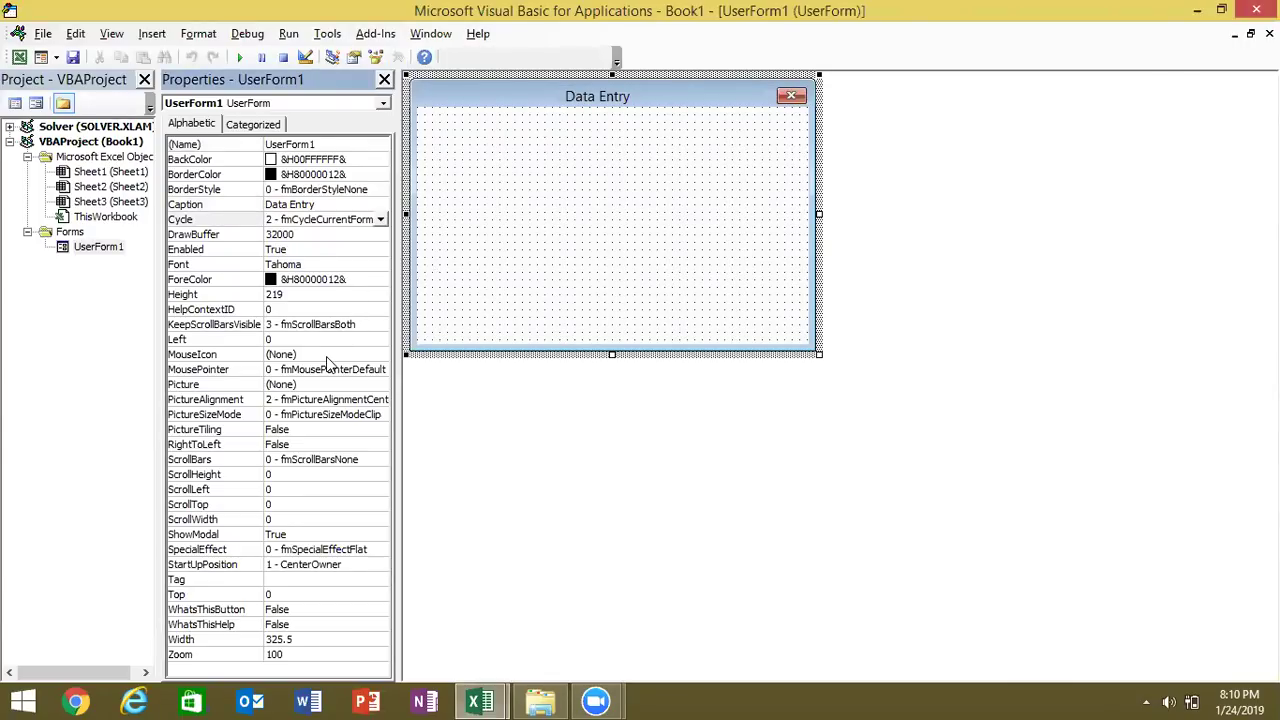
- Examine the picture files offered for the form's MouseIcon without loading one, and review the available MousePointer options
click(326, 358)
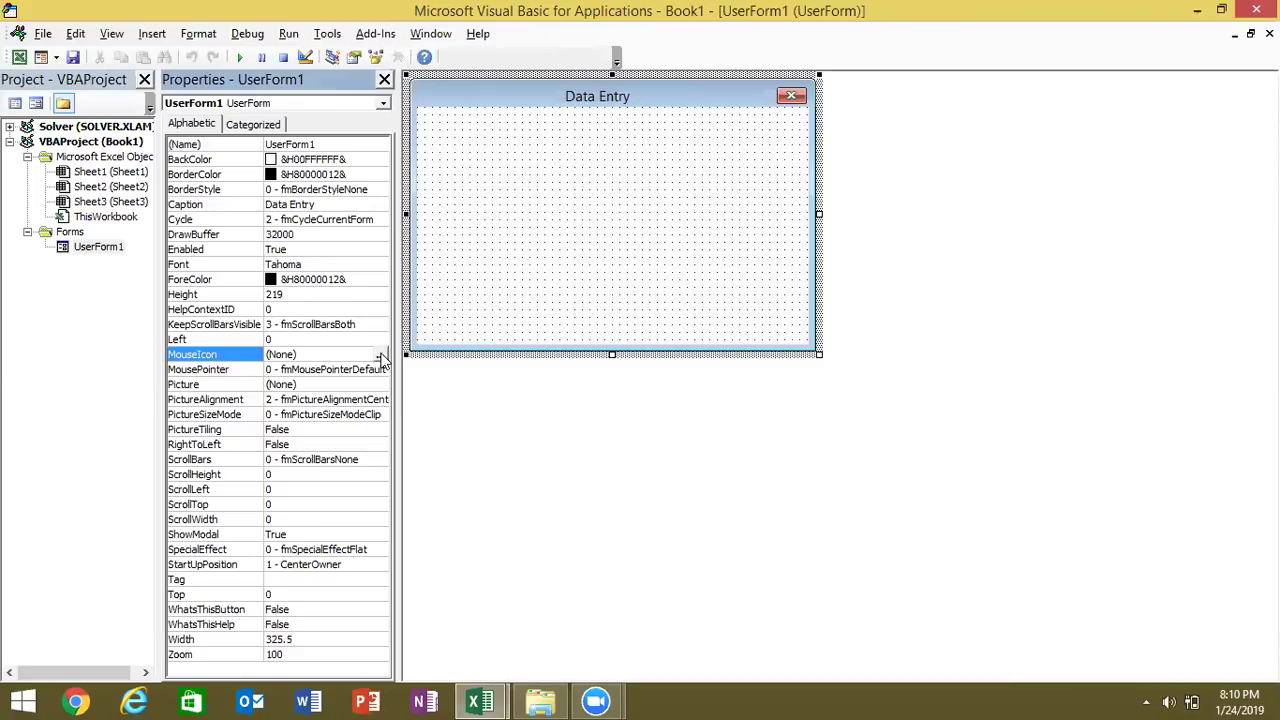
click(382, 357)
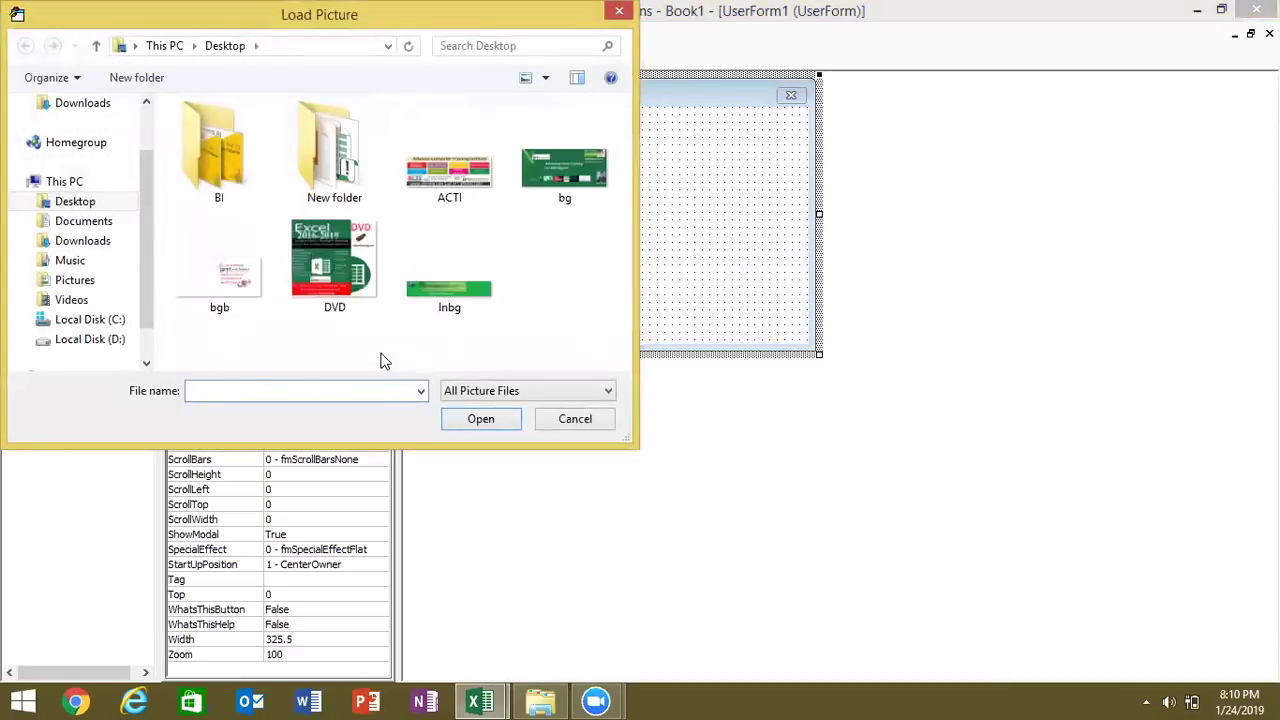
click(560, 425)
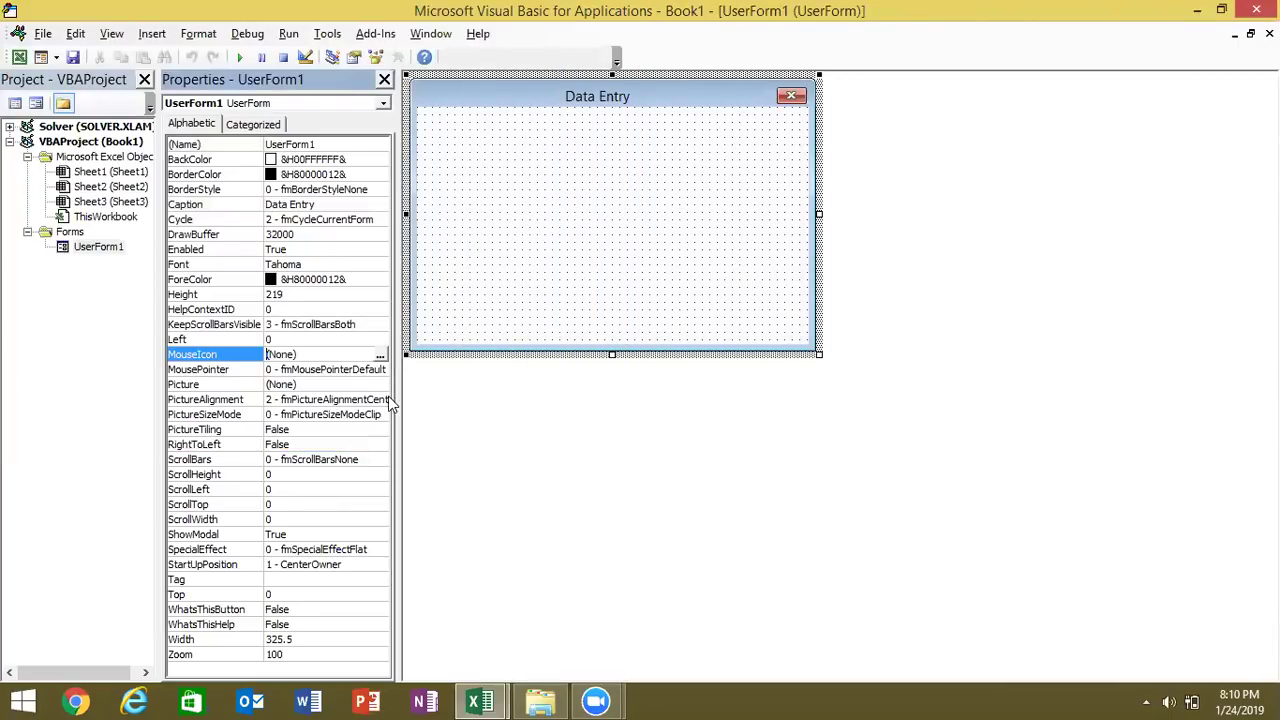
click(326, 370)
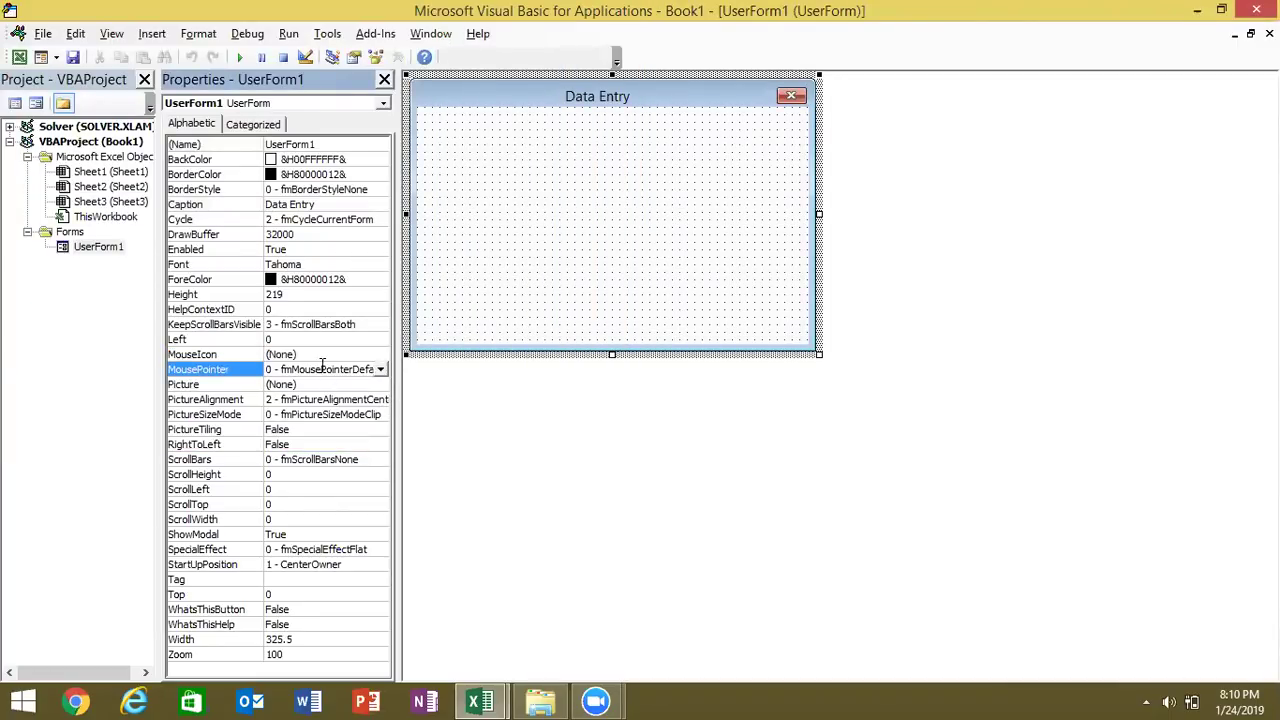
click(380, 370)
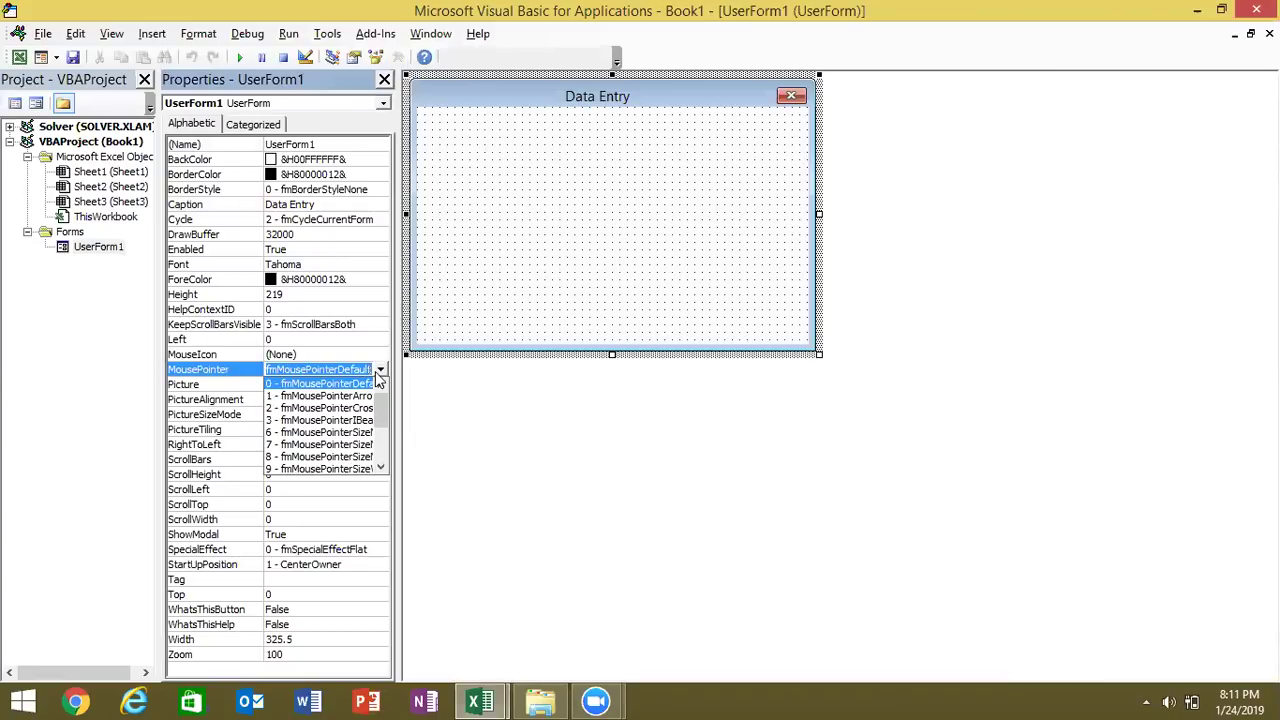
click(380, 370)
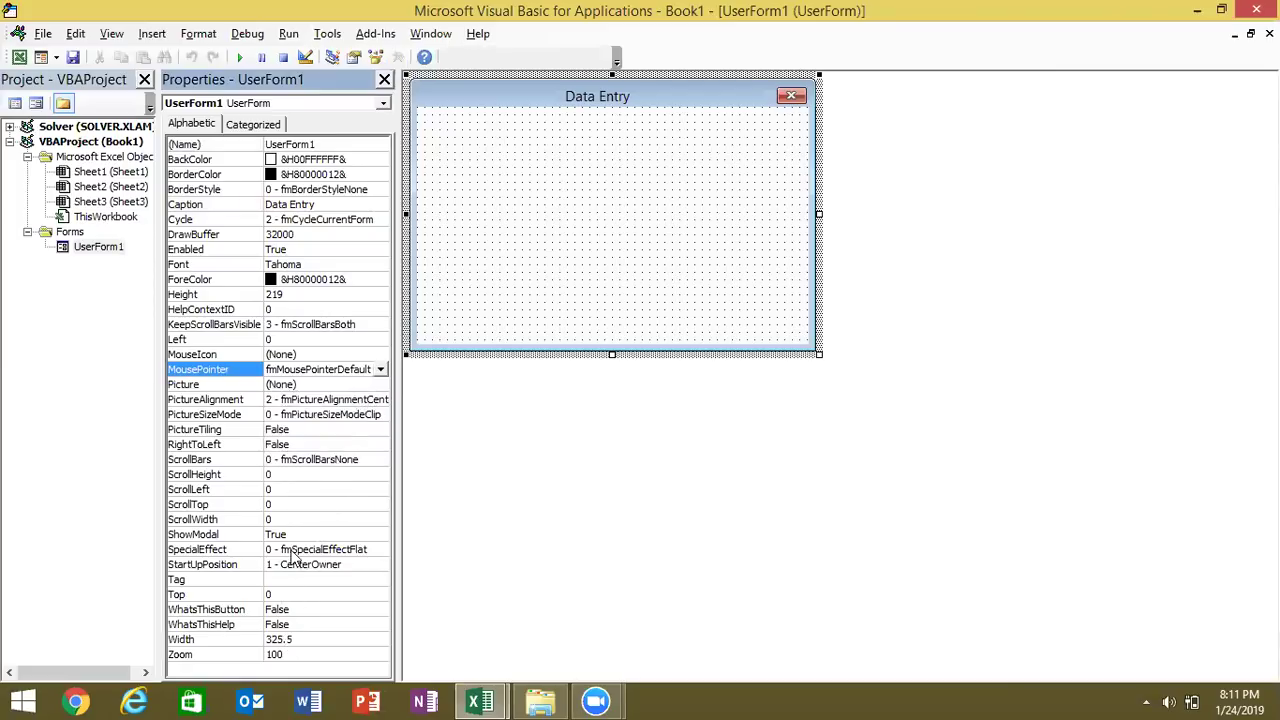
- Enlarge the UserForm to about 415 wide and 272 high, moving the Toolbox clear of its edge
click(491, 241)
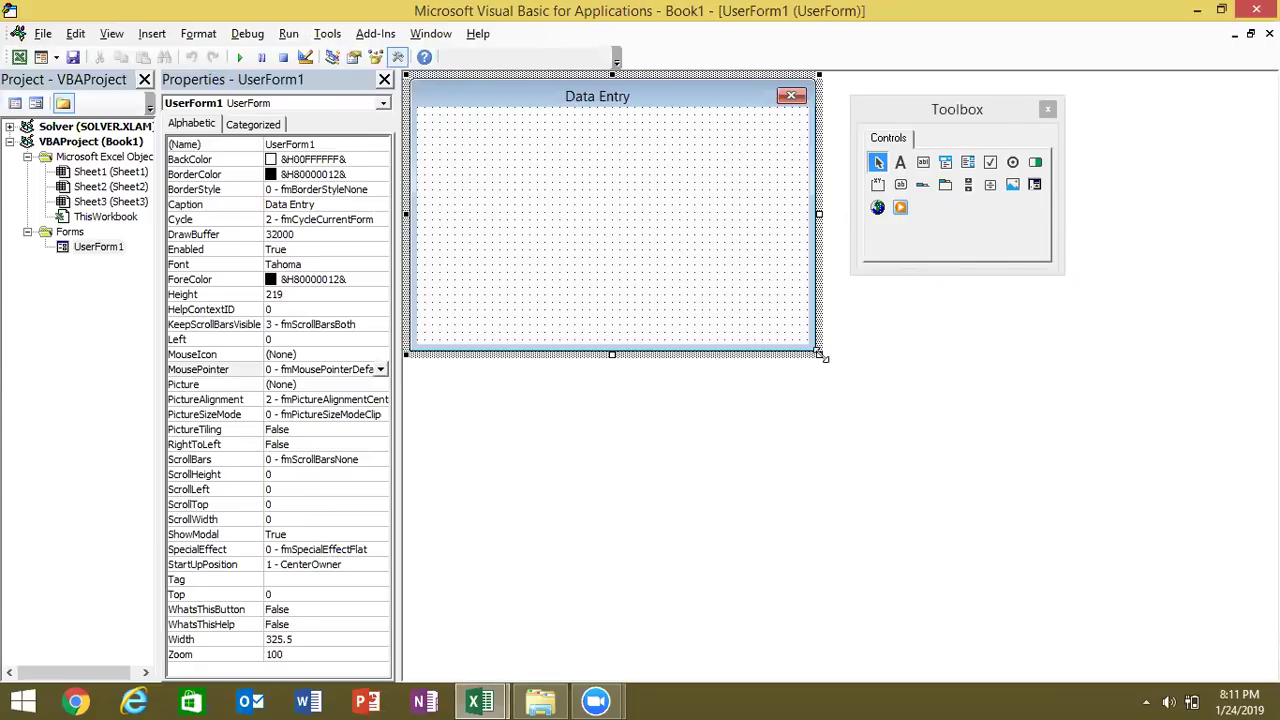
drag(820, 355, 862, 415)
click(892, 110)
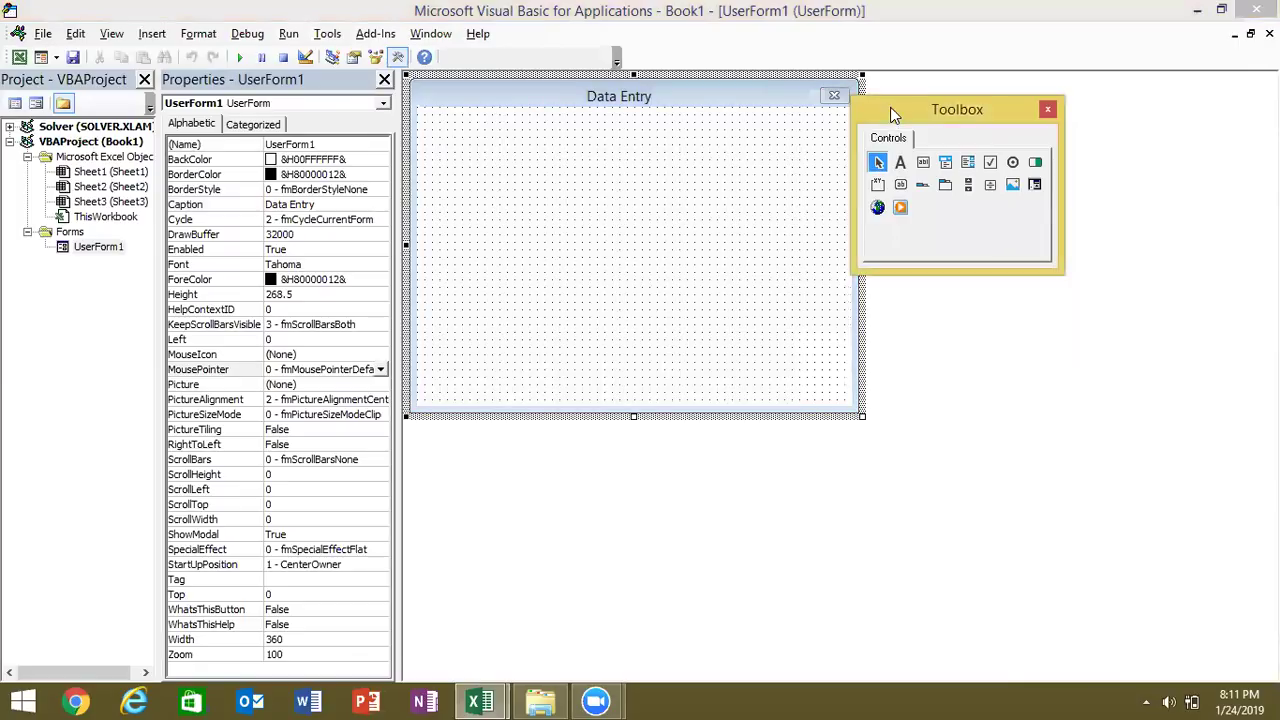
drag(977, 122, 1062, 127)
click(863, 417)
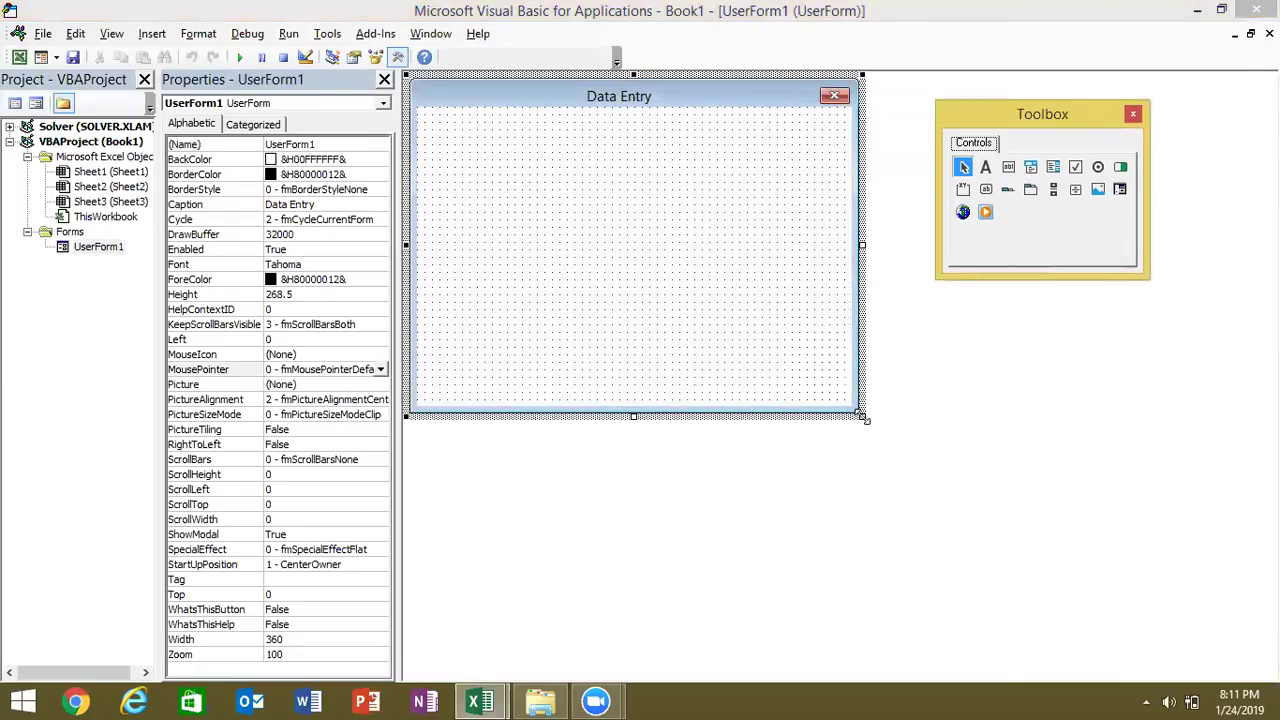
drag(863, 418, 890, 431)
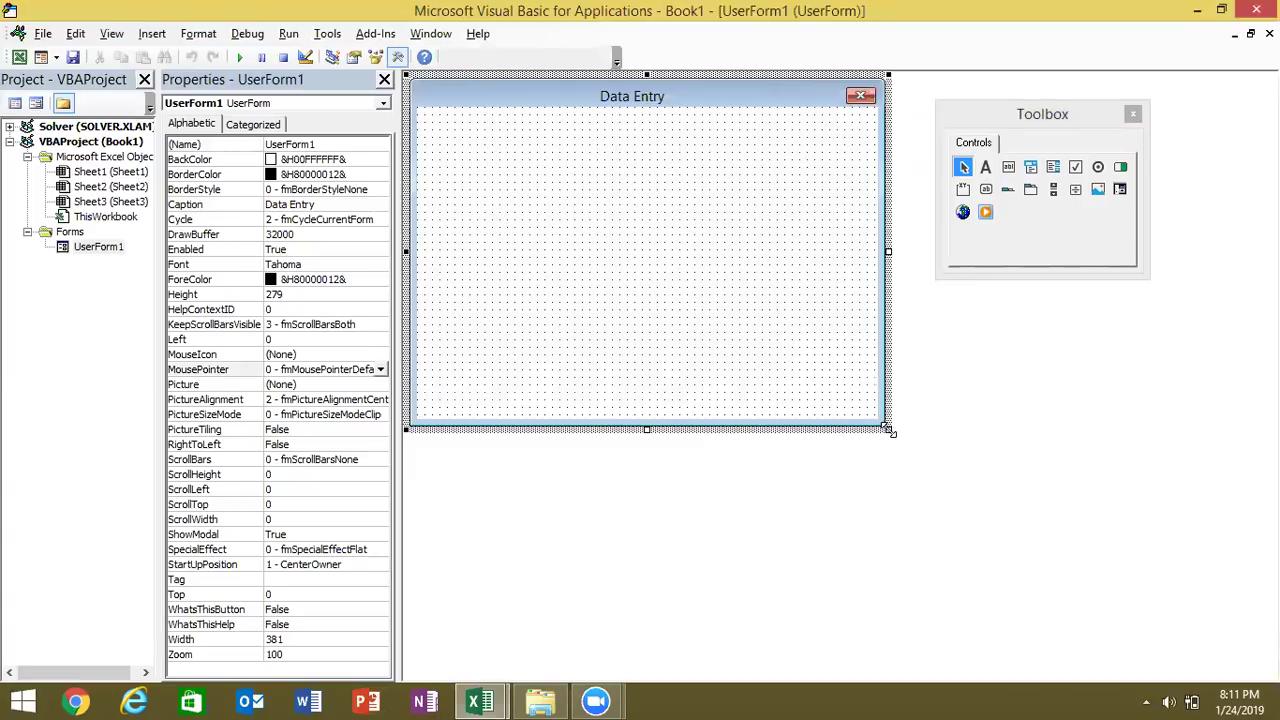
drag(887, 430, 930, 421)
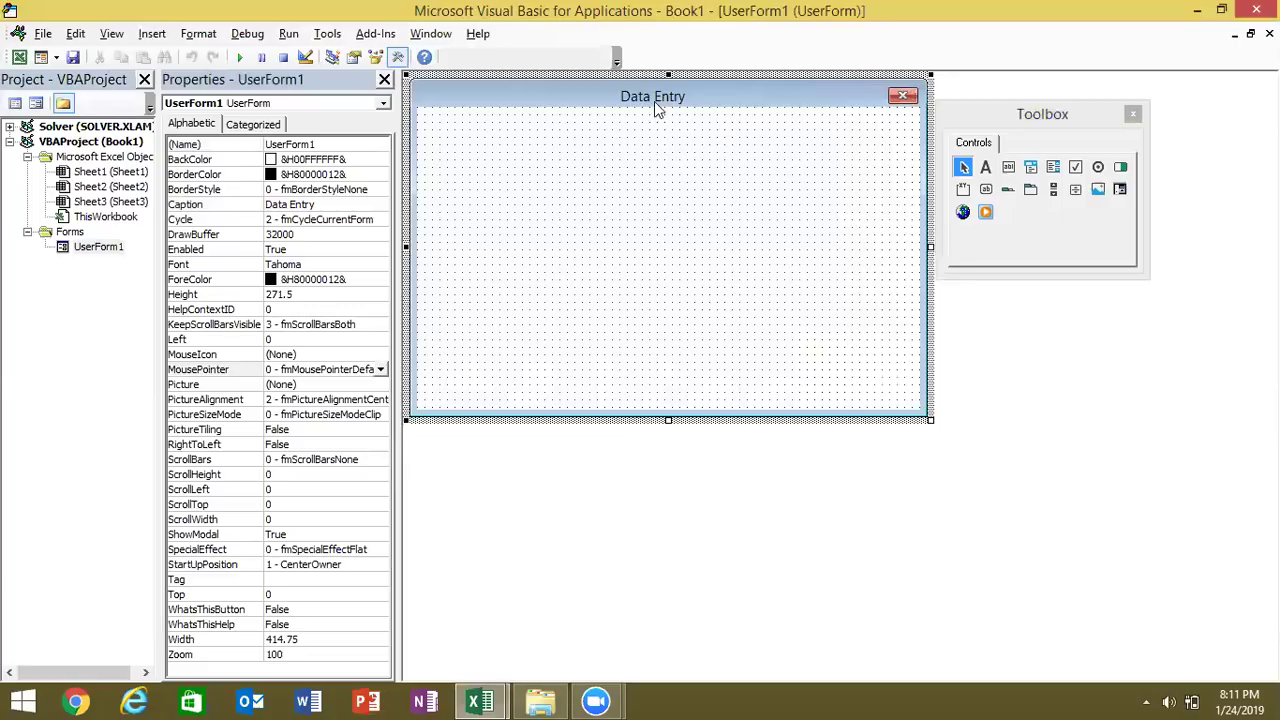
- Draw a label near the upper edge of the form, about 204 wide and 30 high
click(986, 168)
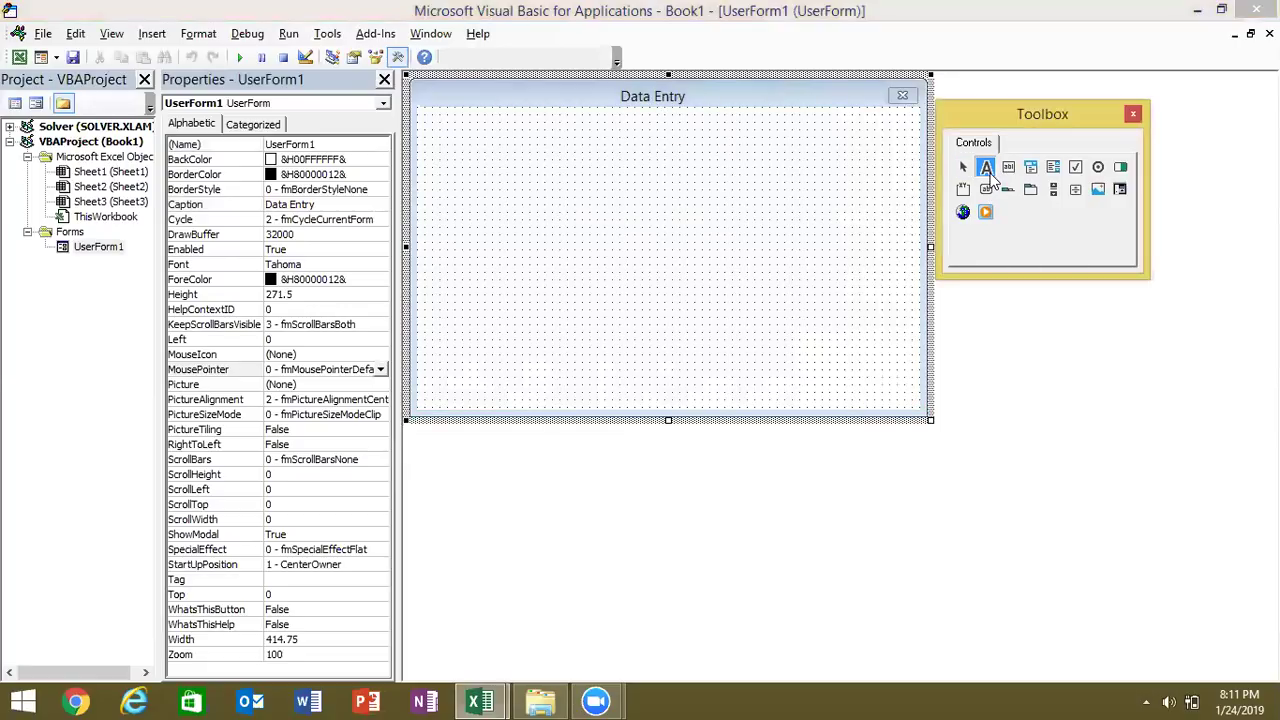
click(519, 116)
drag(519, 116, 780, 178)
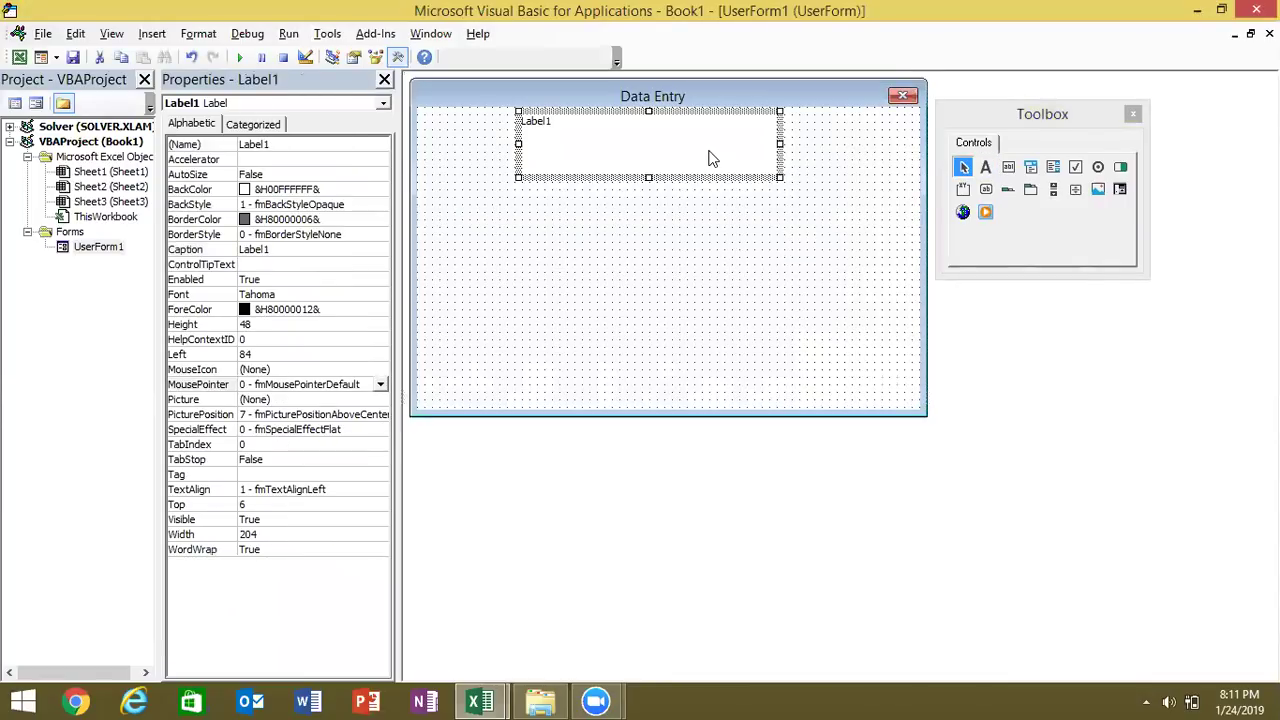
drag(649, 178, 646, 150)
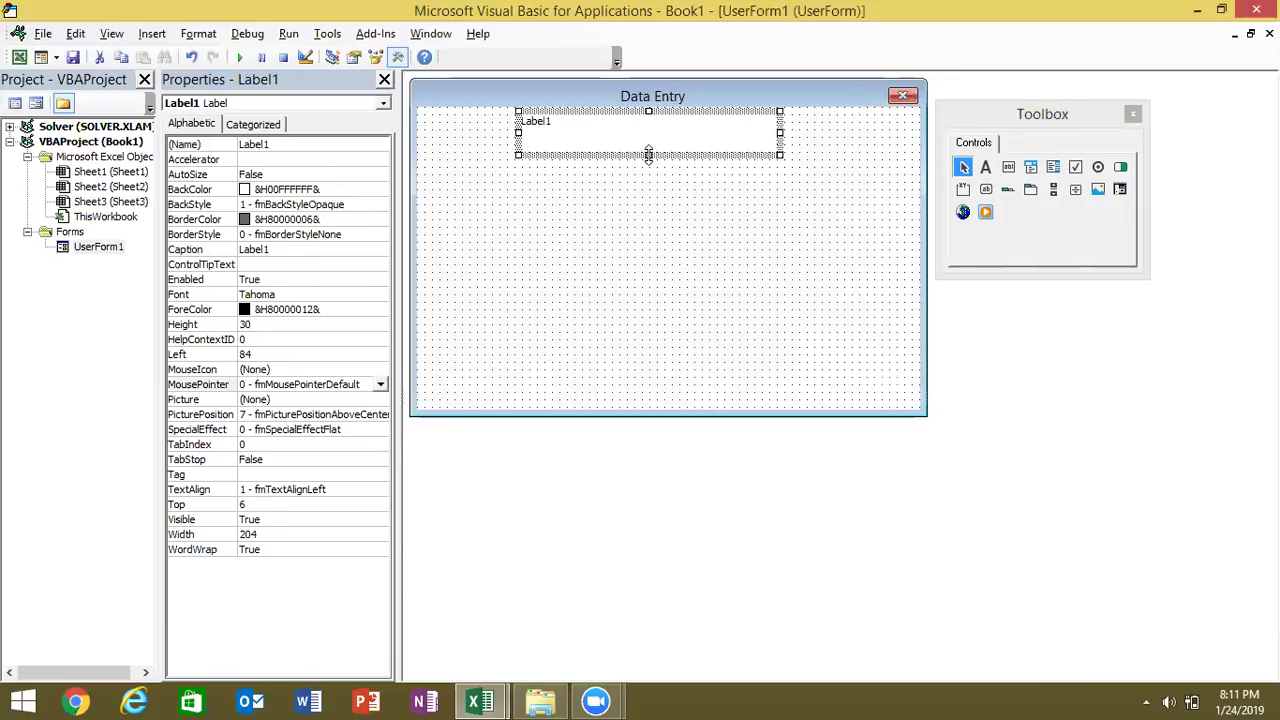
- Replace the label's default text with Daily Sales Data Entry
click(588, 125)
key(BackSpace)
key(BackSpace)
key(BackSpace)
key(BackSpace)
key(BackSpace)
key(BackSpace)
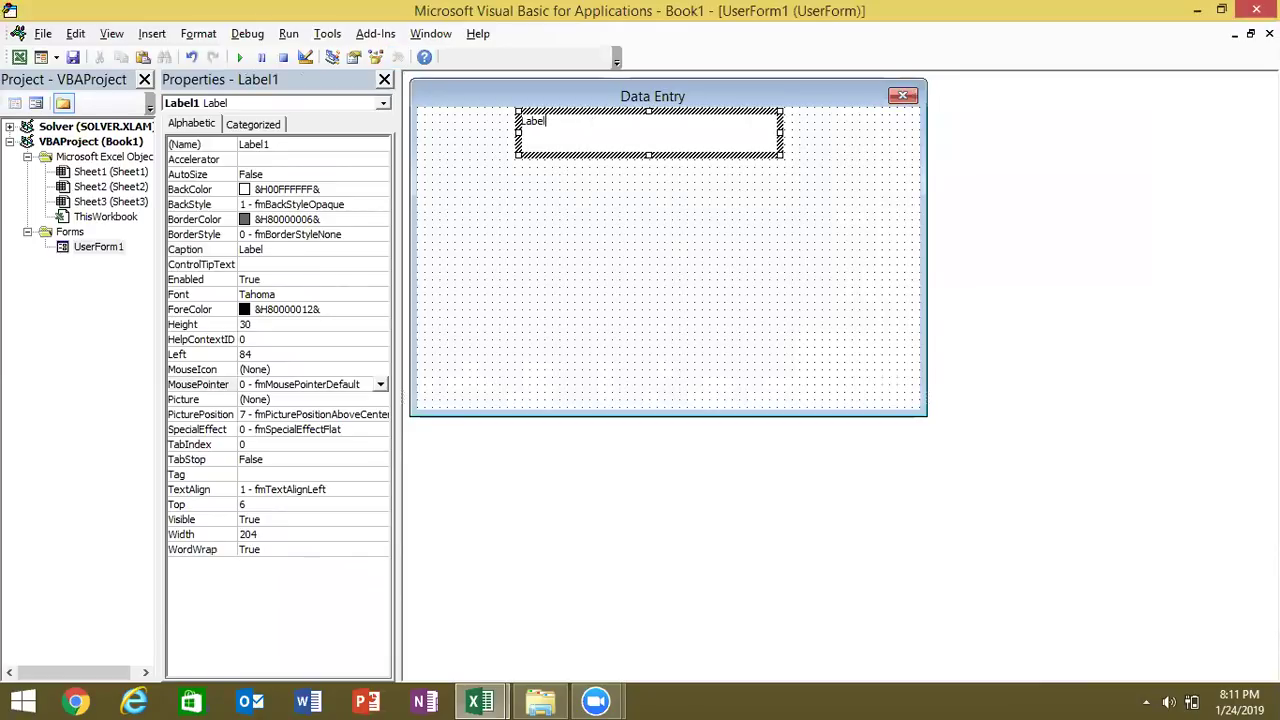
text(Daily Sales D)
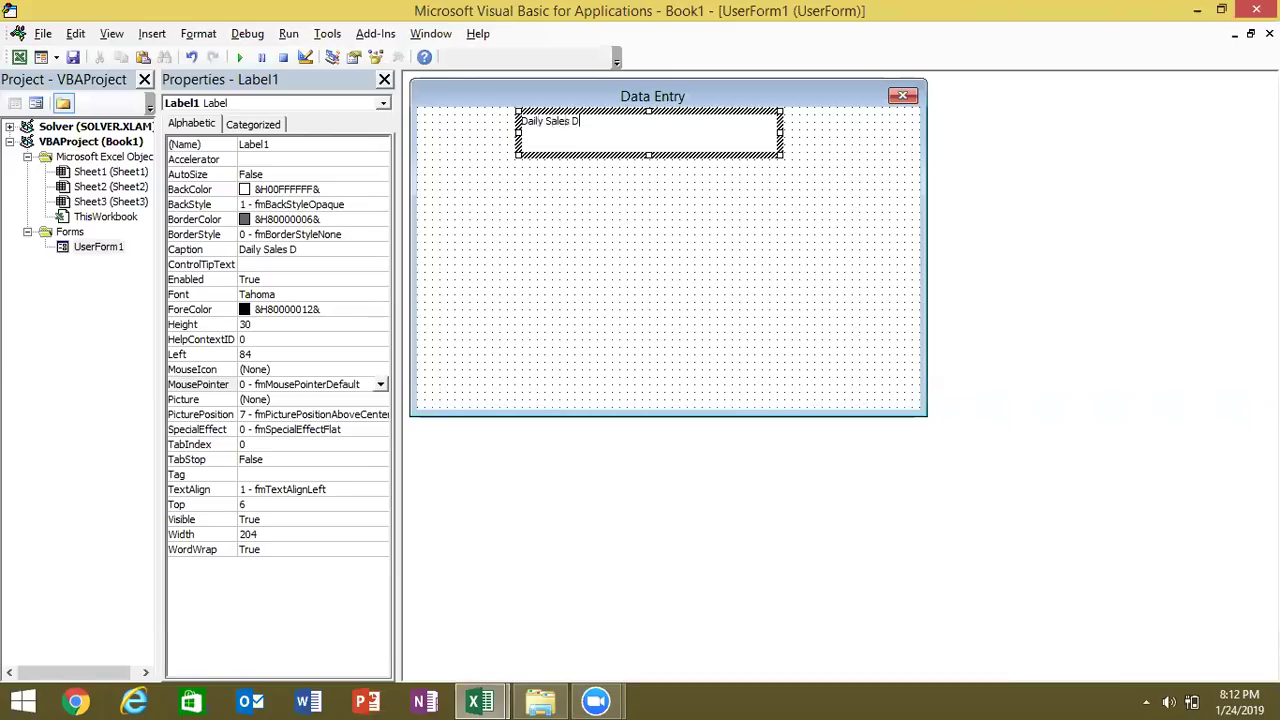
text(ata Entry)
click(606, 108)
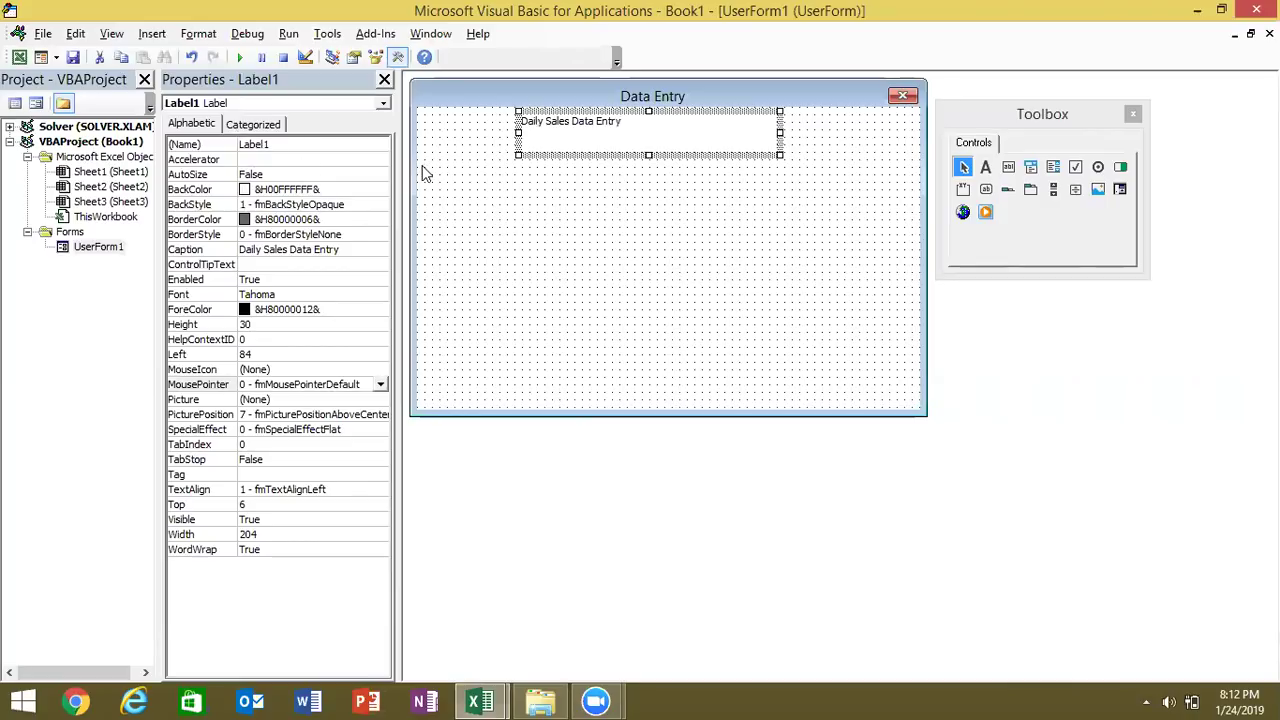
- Set the Daily Sales Data Entry label's font to Tahoma Bold, size 14
click(277, 295)
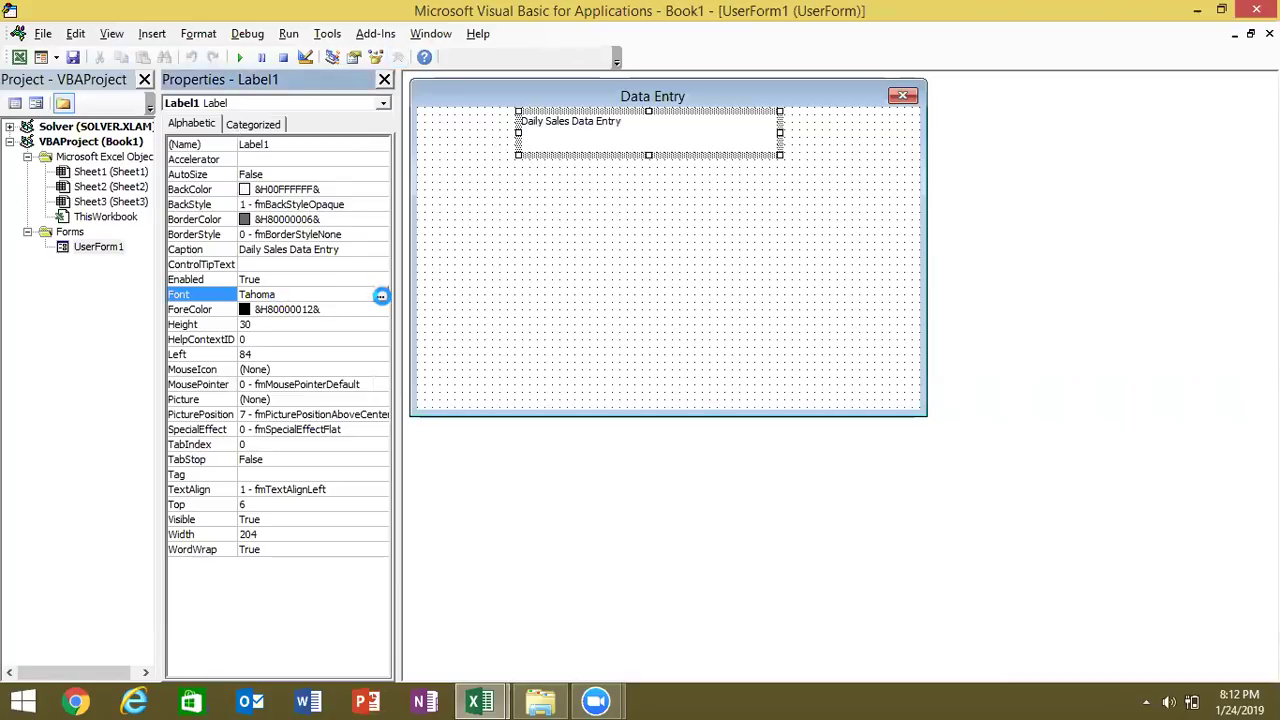
click(381, 296)
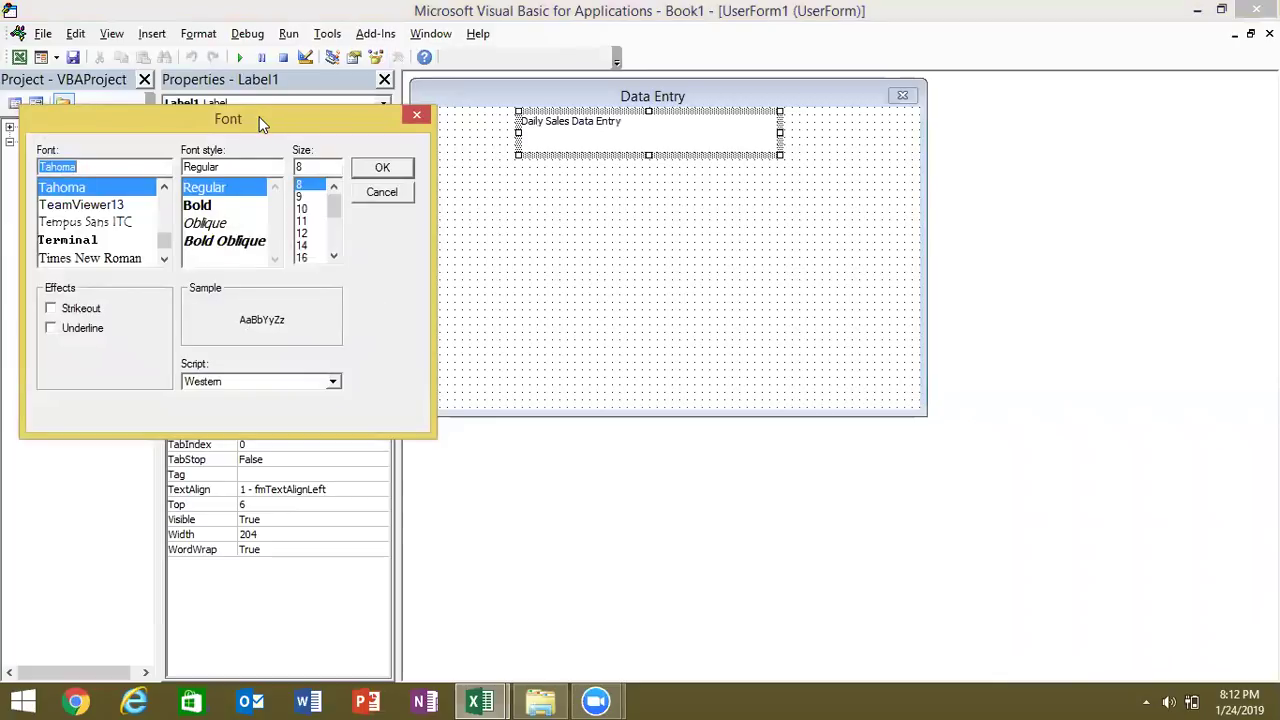
drag(279, 127, 980, 145)
click(910, 223)
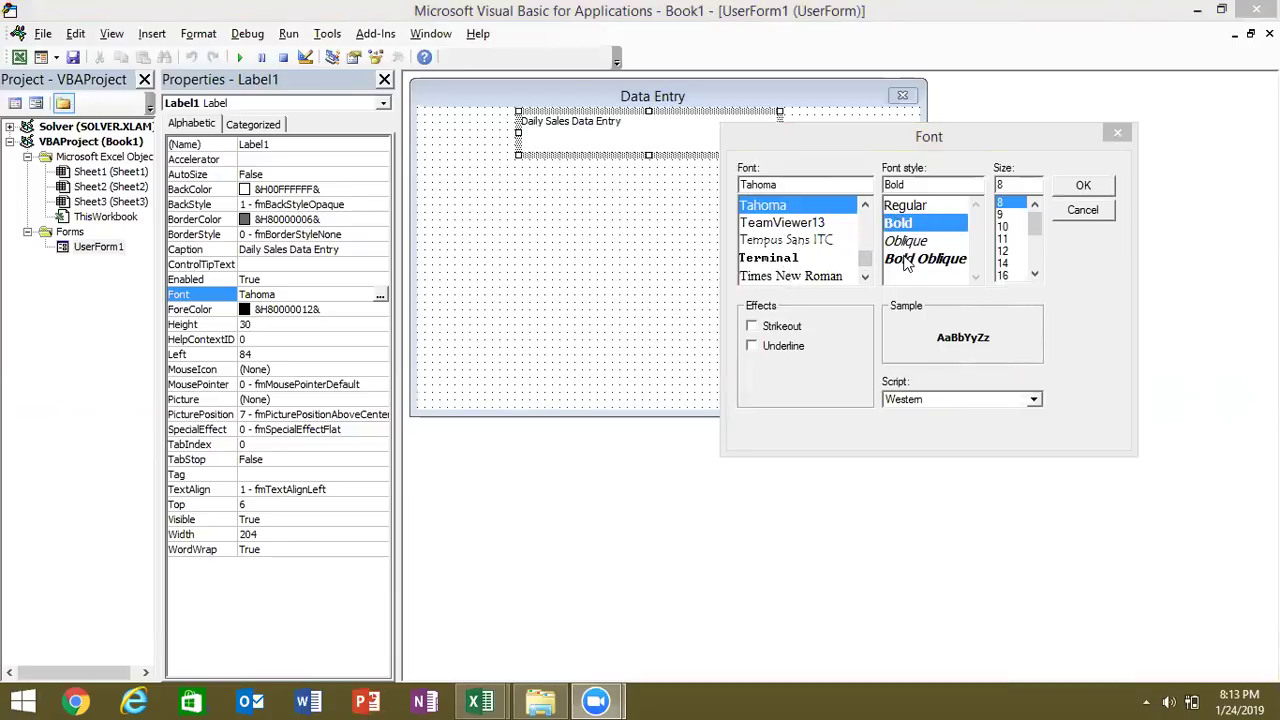
click(1004, 264)
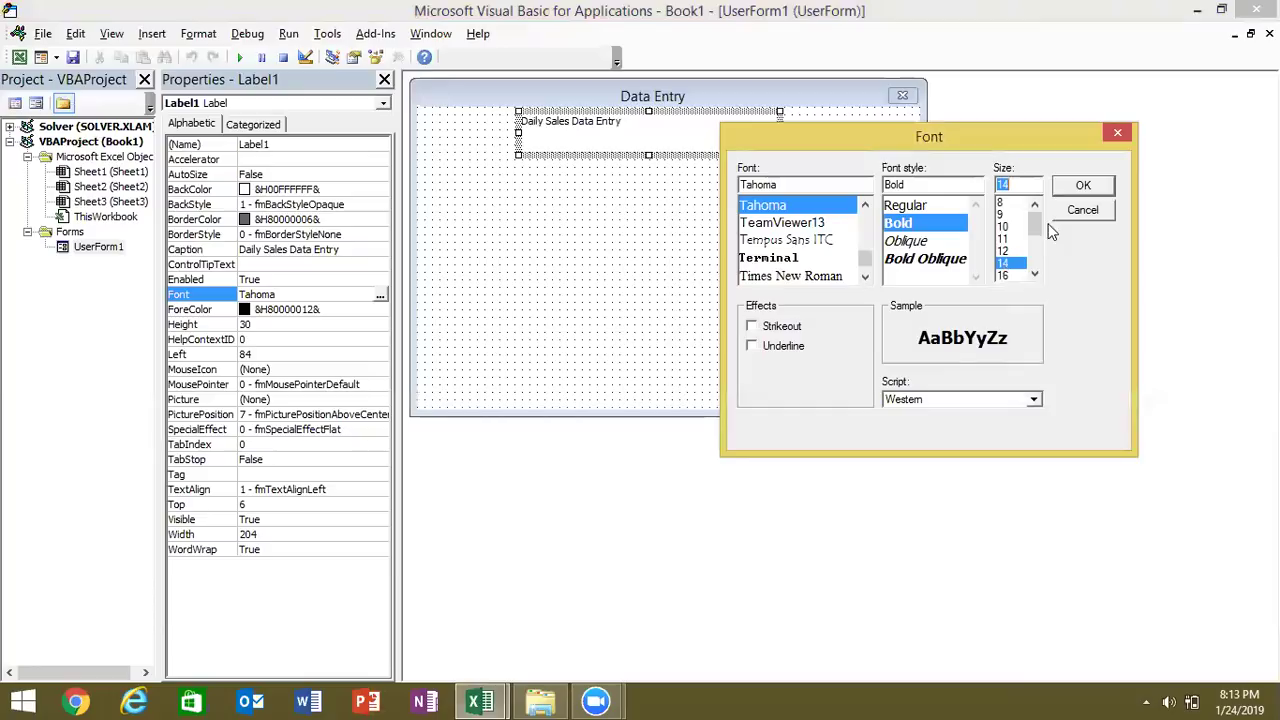
click(1074, 189)
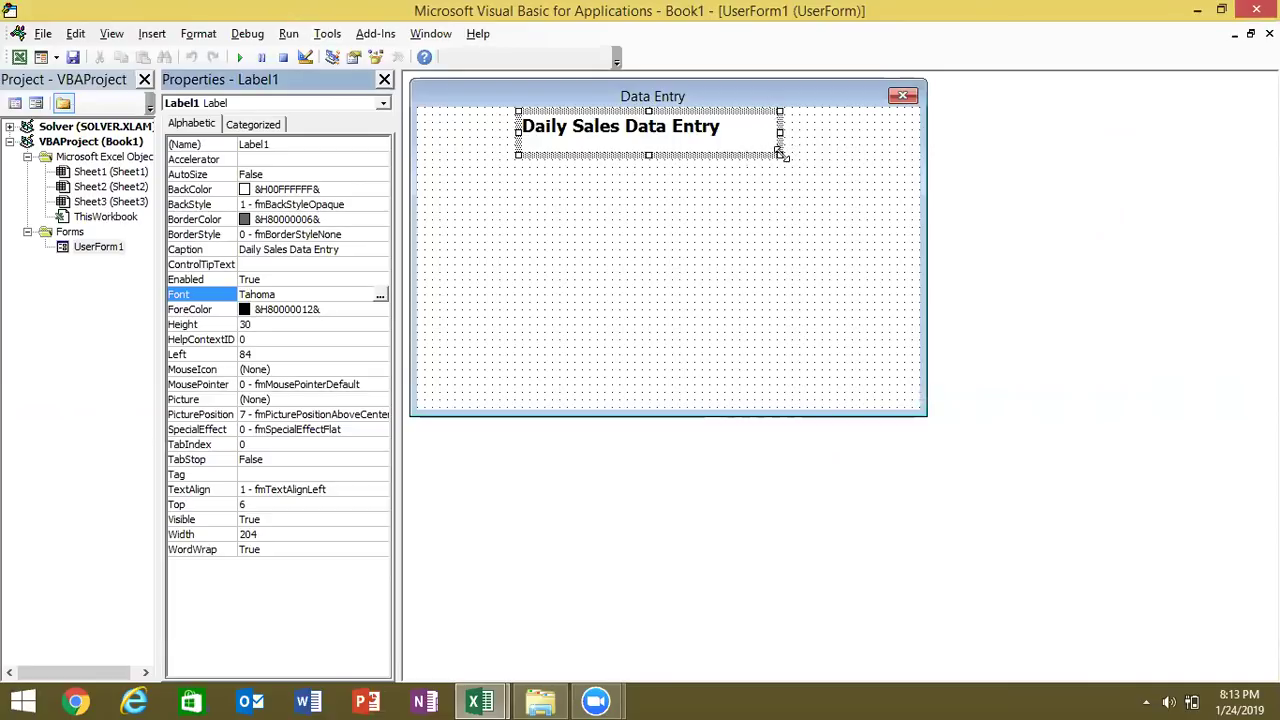
- Shrink the heading label to fit its text and move it to Left 90, Top 12 on the form
double_click(781, 151)
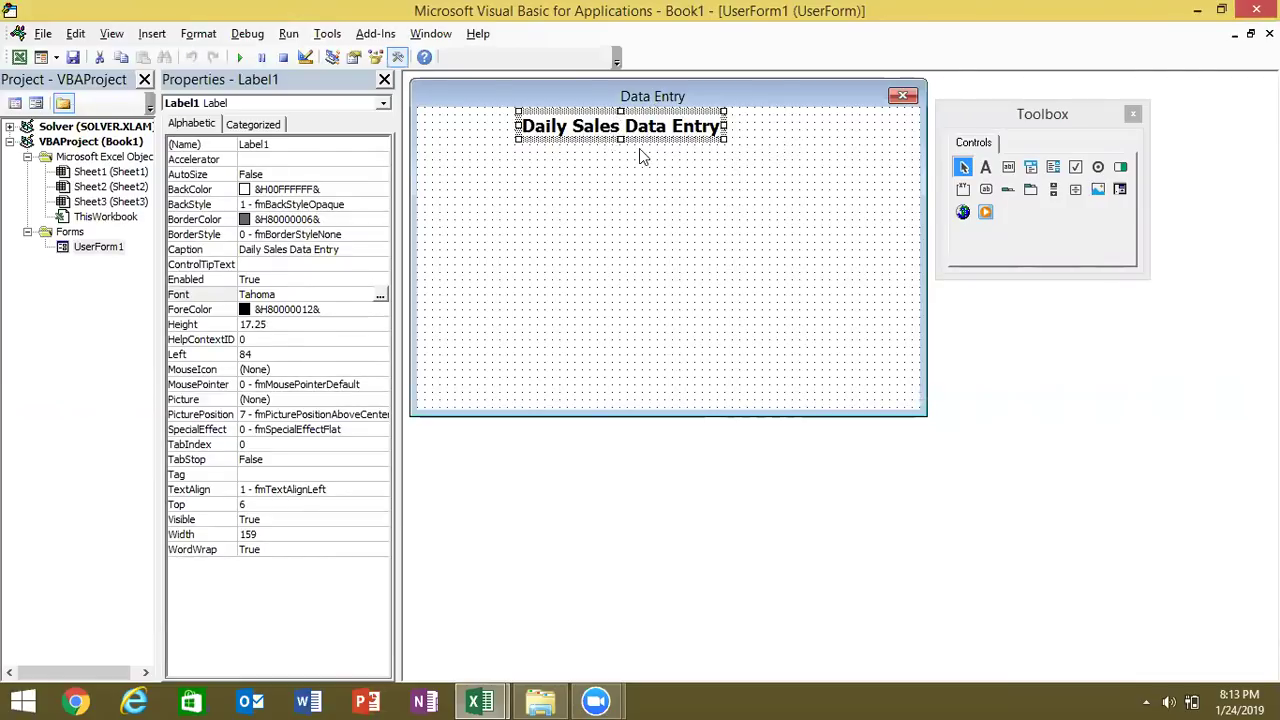
drag(648, 140, 655, 148)
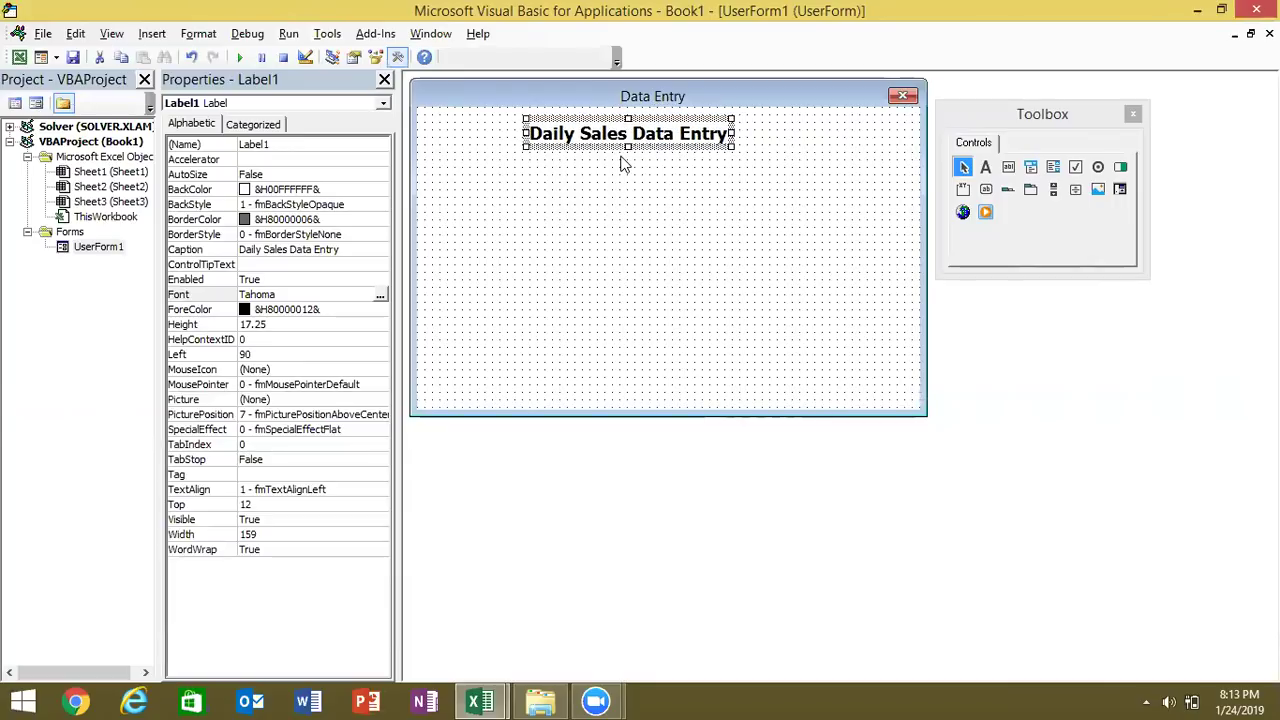
- Draw a small text box 24 high at Left 54, just below the Daily Sales Data Entry heading
click(636, 190)
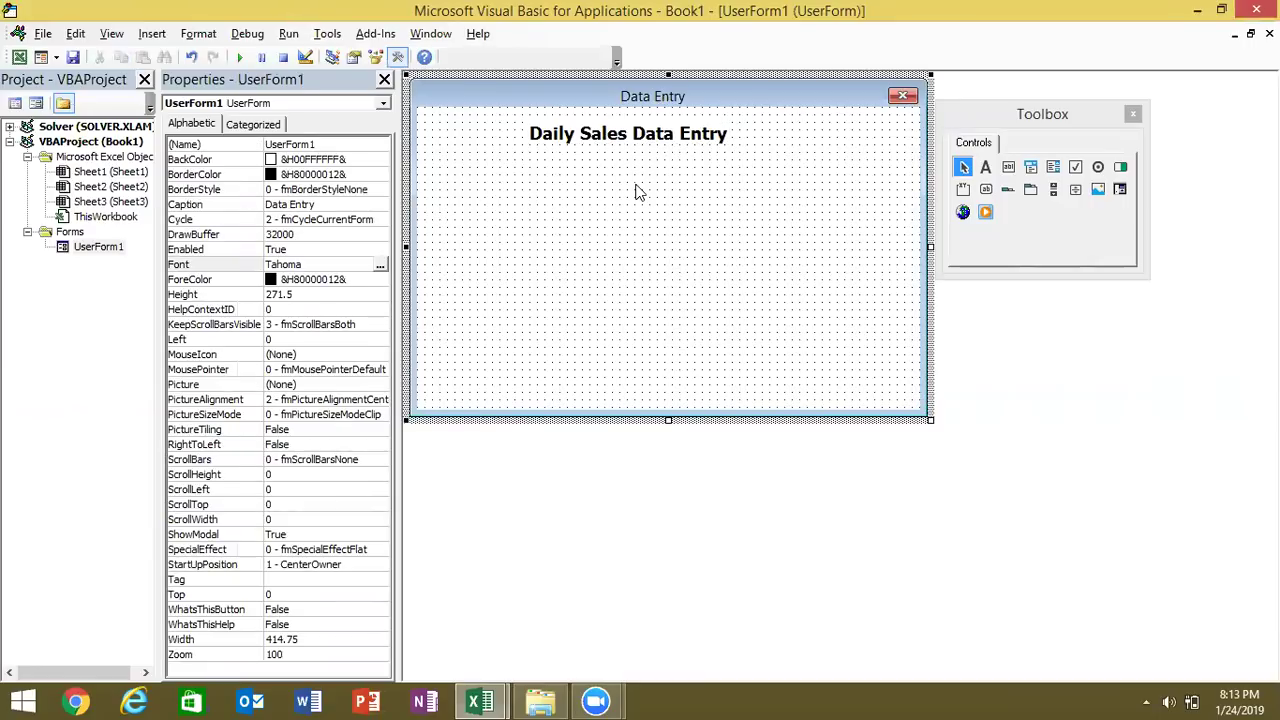
click(1008, 168)
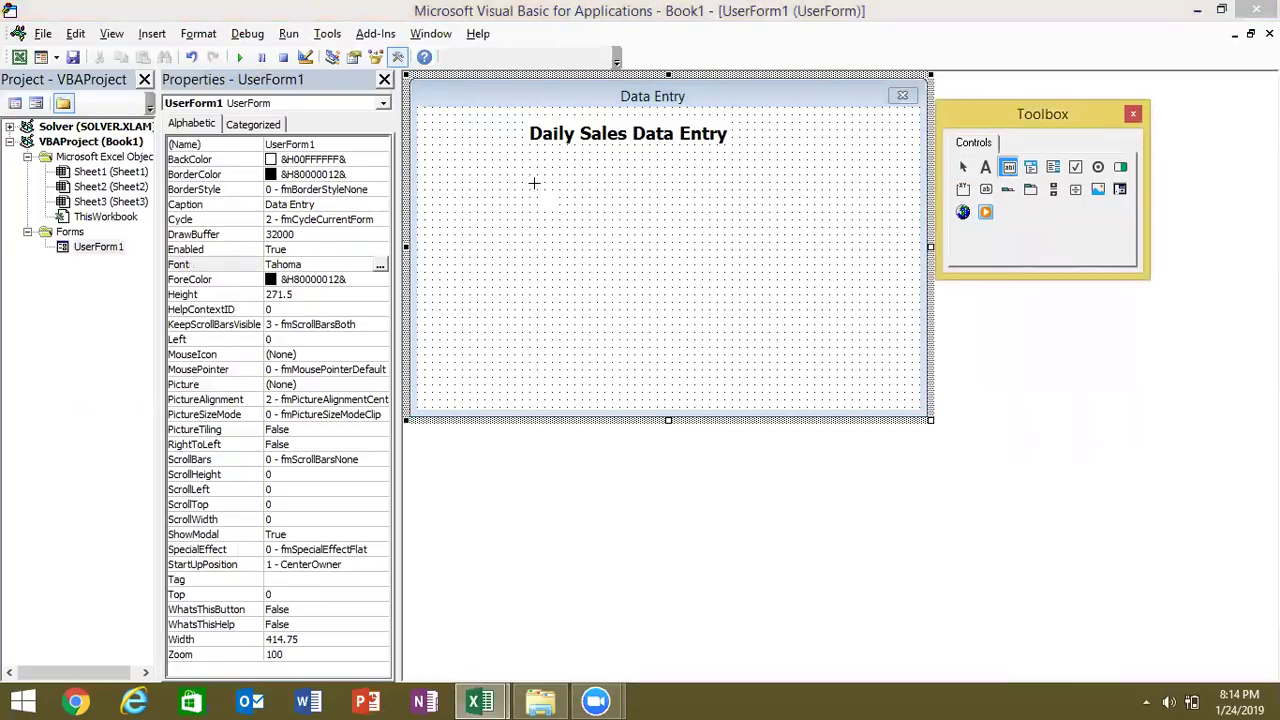
drag(485, 161, 551, 190)
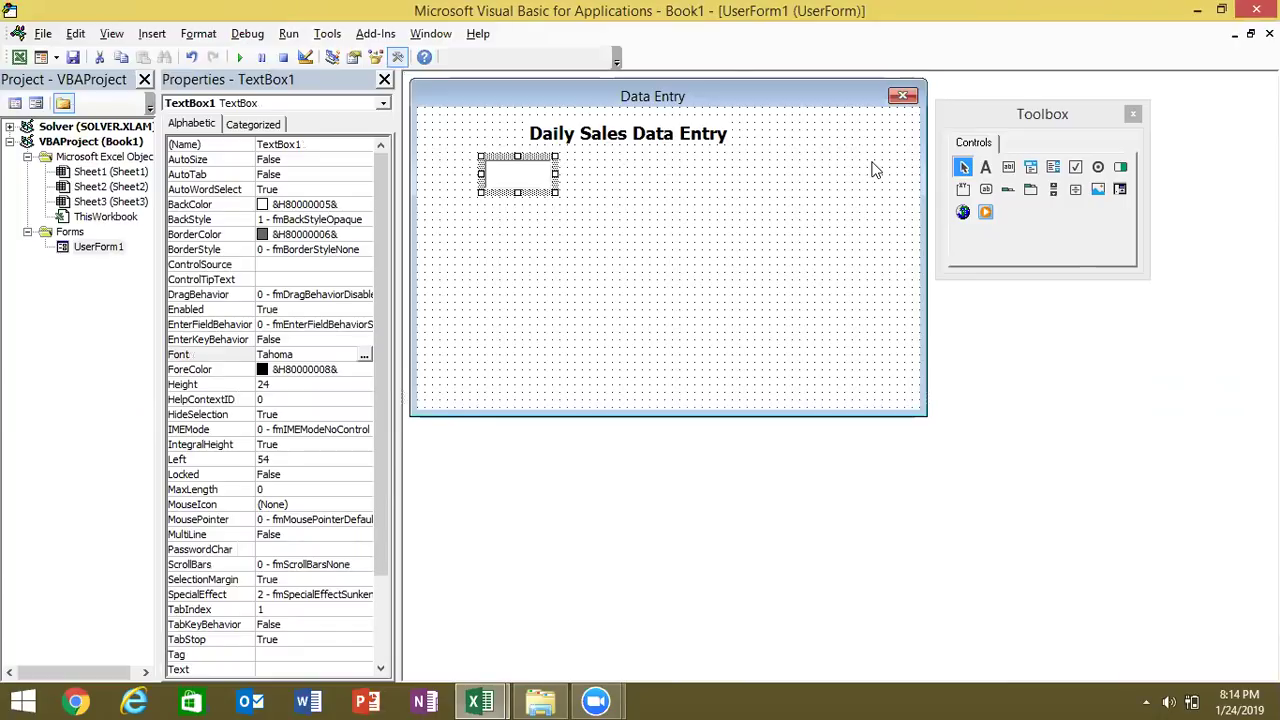
- Draw a label about 36 wide and 24 high in front of the text box and replace its default text with ID
click(986, 168)
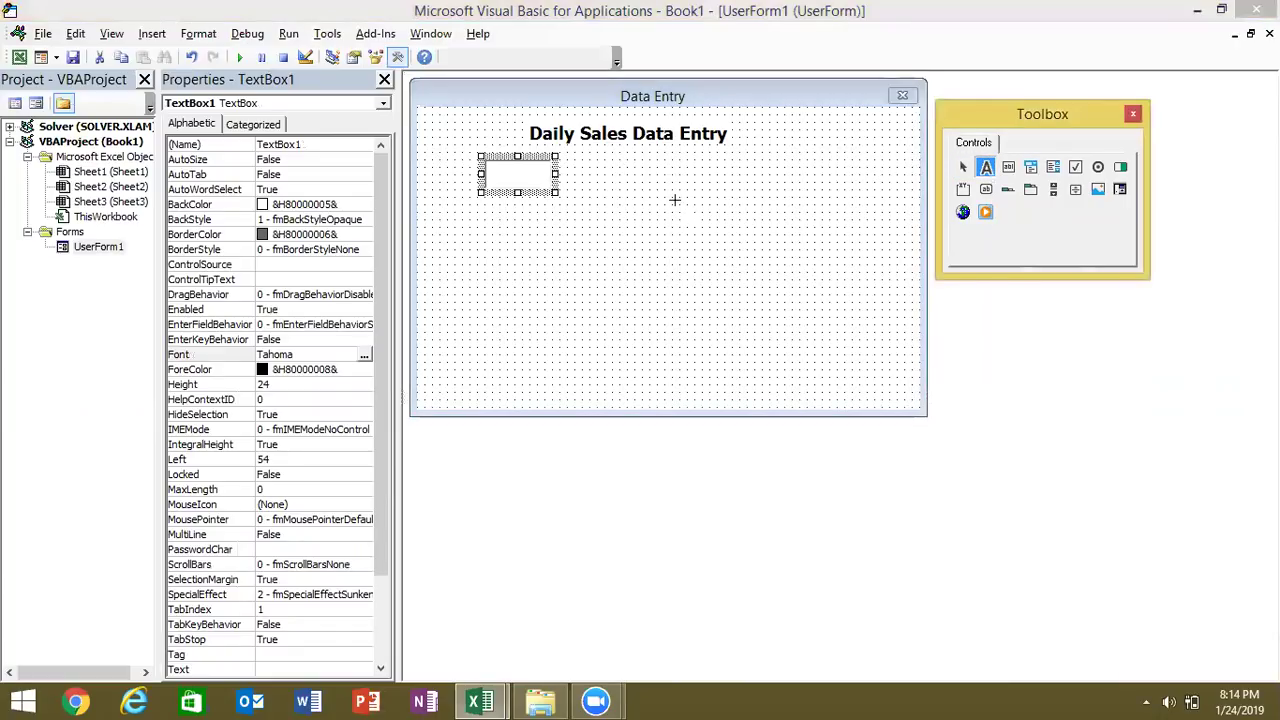
drag(427, 162, 468, 193)
click(462, 177)
key(BackSpace)
key(BackSpace)
key(BackSpace)
key(BackSpace)
key(BackSpace)
key(BackSpace)
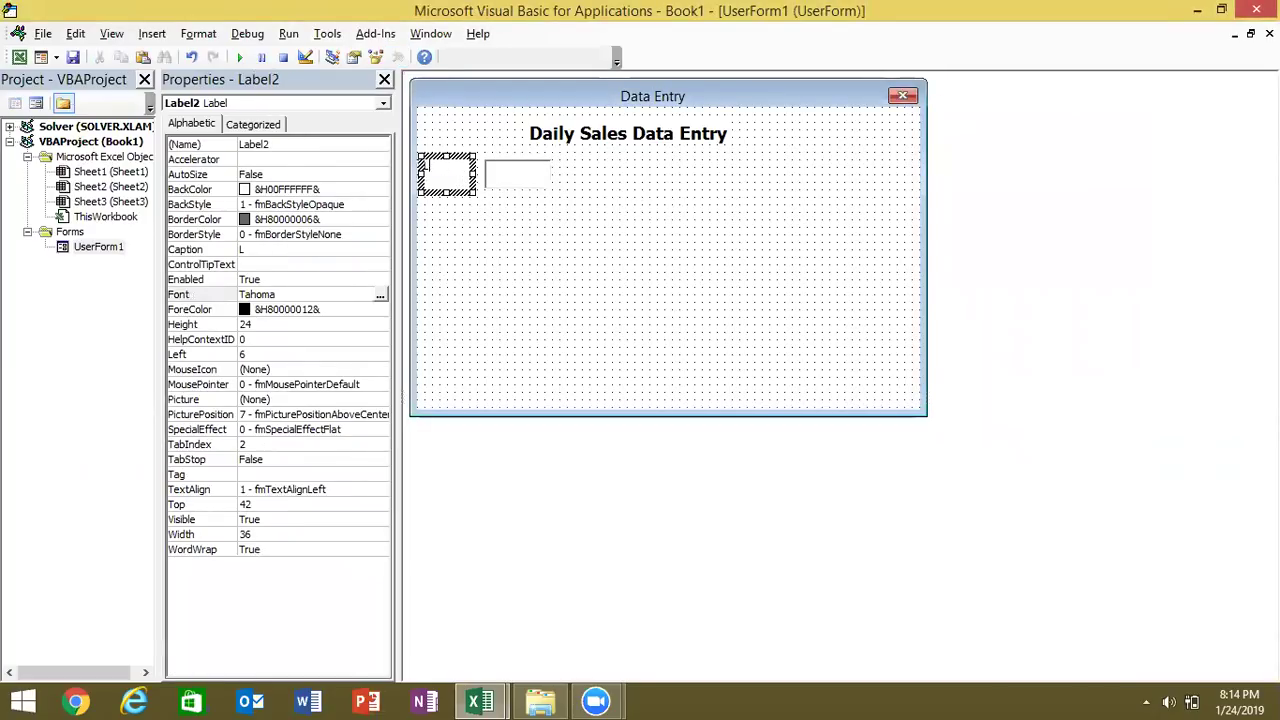
text(ID)
- Shrink the ID label to fit its text and move it to Left 30, Top 42, close to its text box
drag(477, 196, 431, 177)
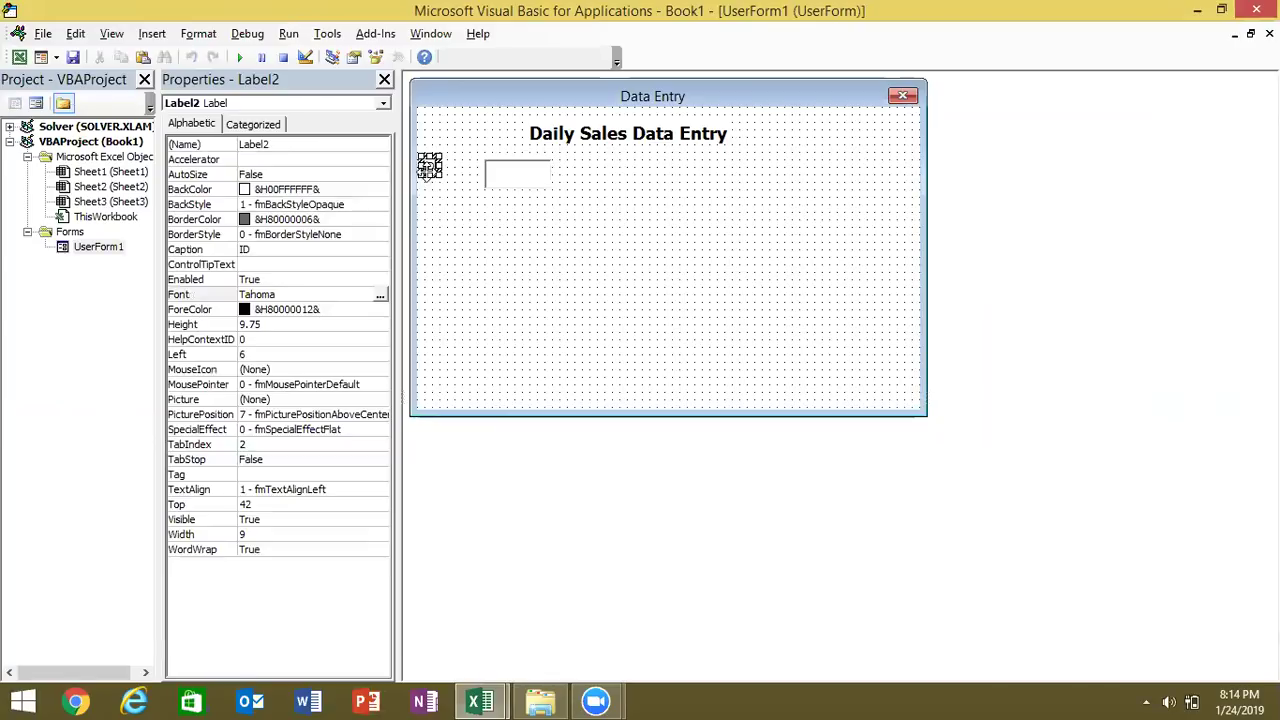
drag(428, 170, 458, 172)
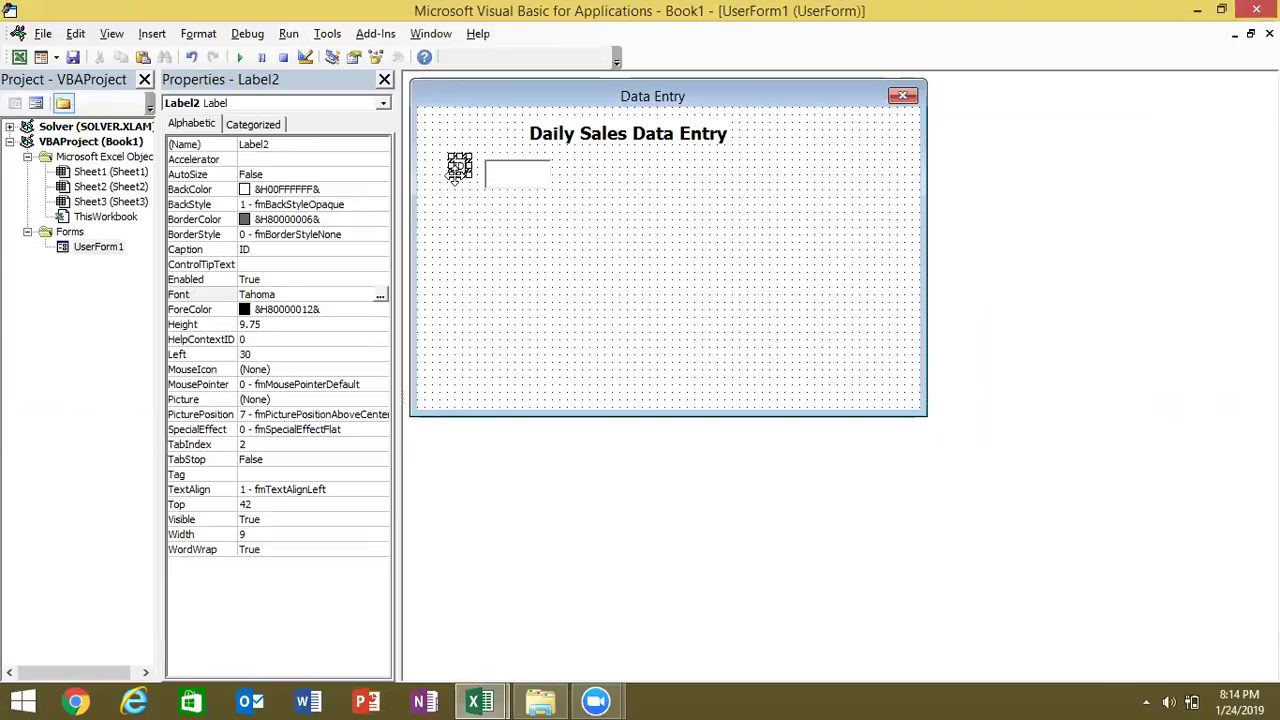
click(472, 211)
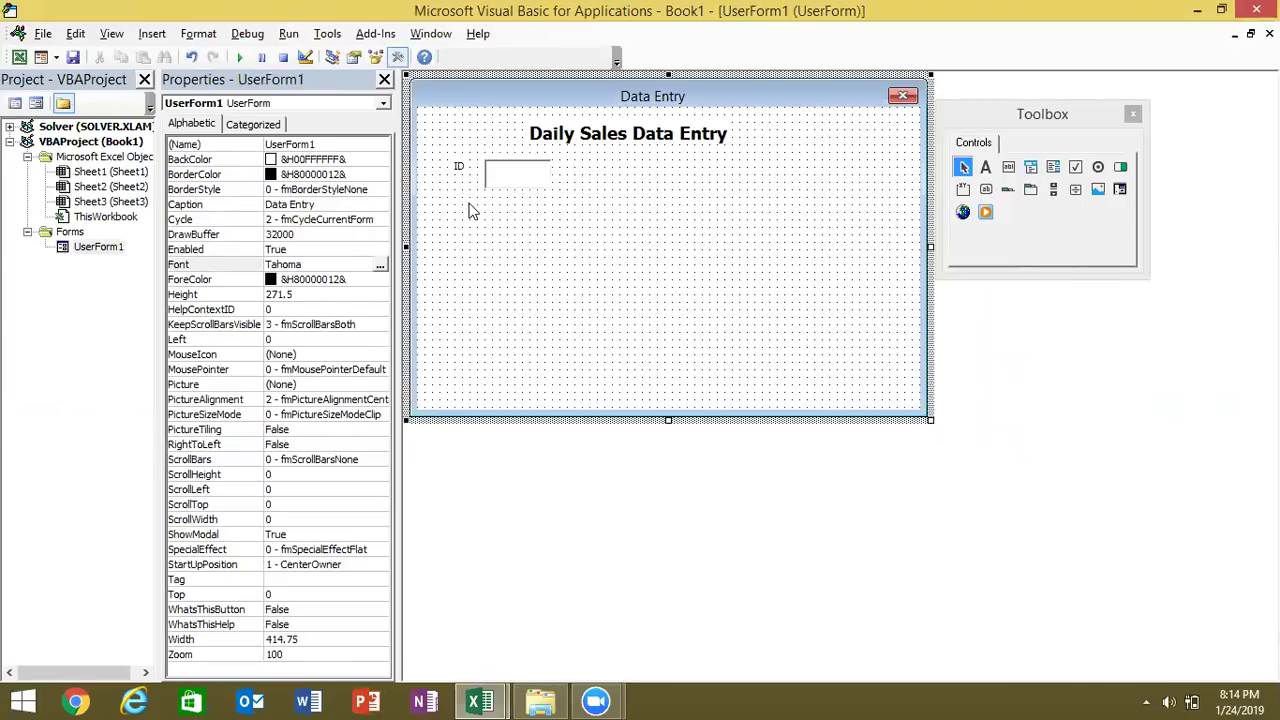
- Draw a wide text box 24 high below the ID box, then a 30 by 24 label in front of it with its default text cleared
click(1009, 170)
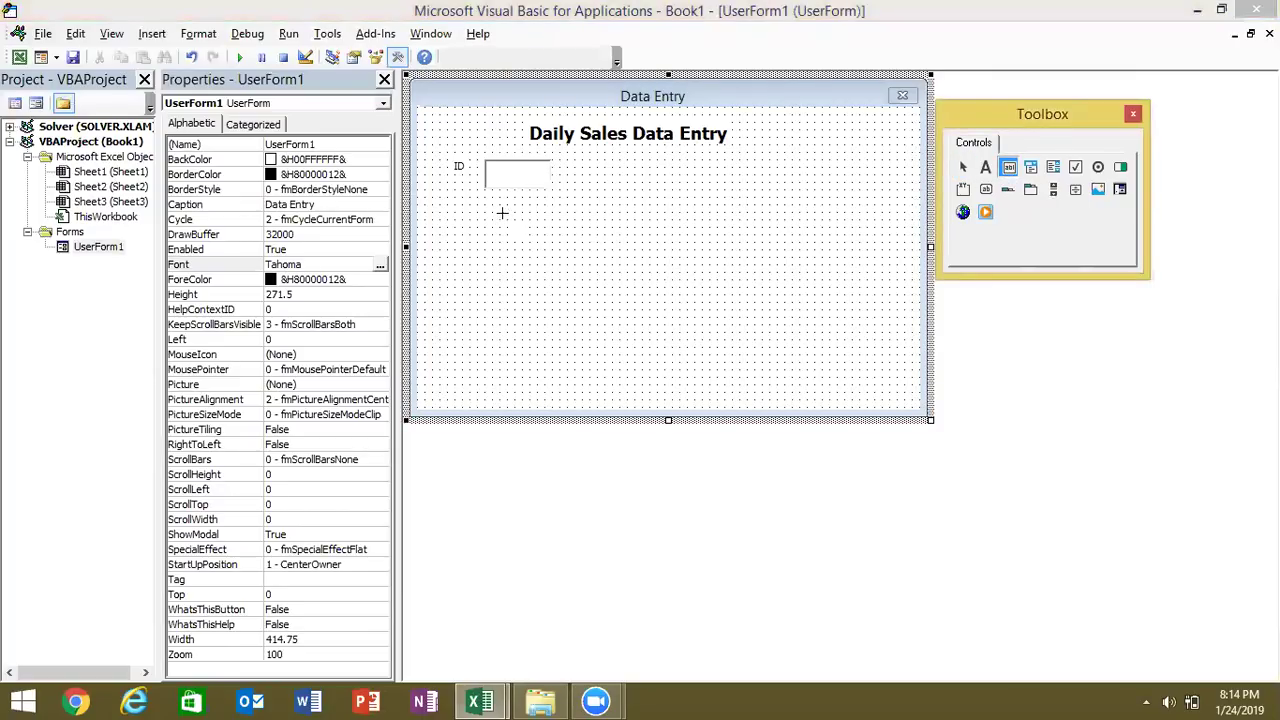
drag(479, 214, 742, 240)
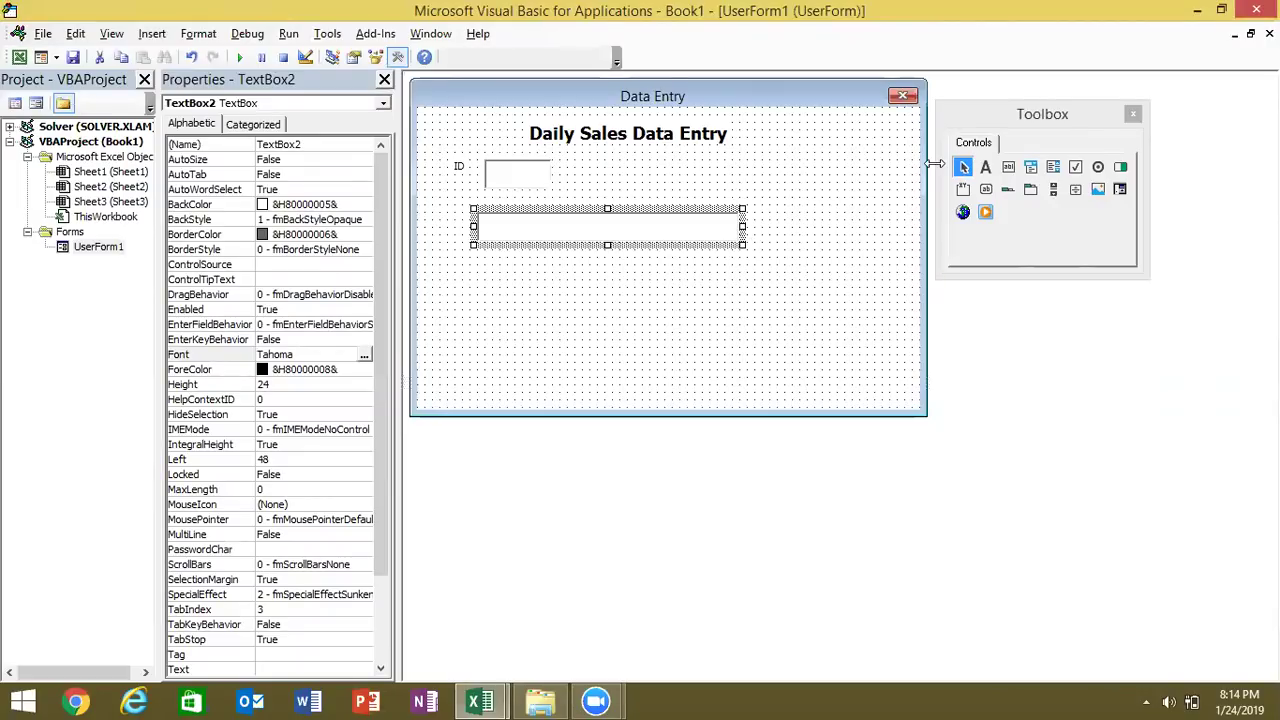
click(985, 167)
drag(425, 212, 465, 245)
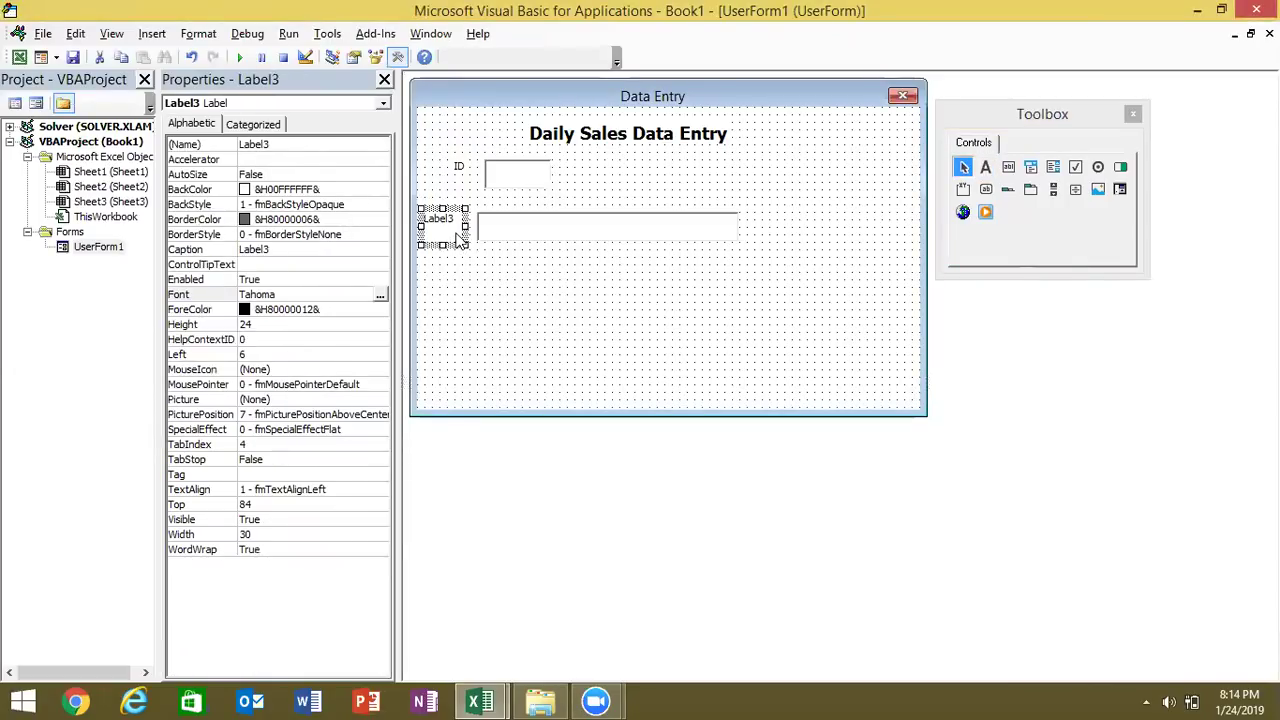
click(458, 238)
key(Delete)
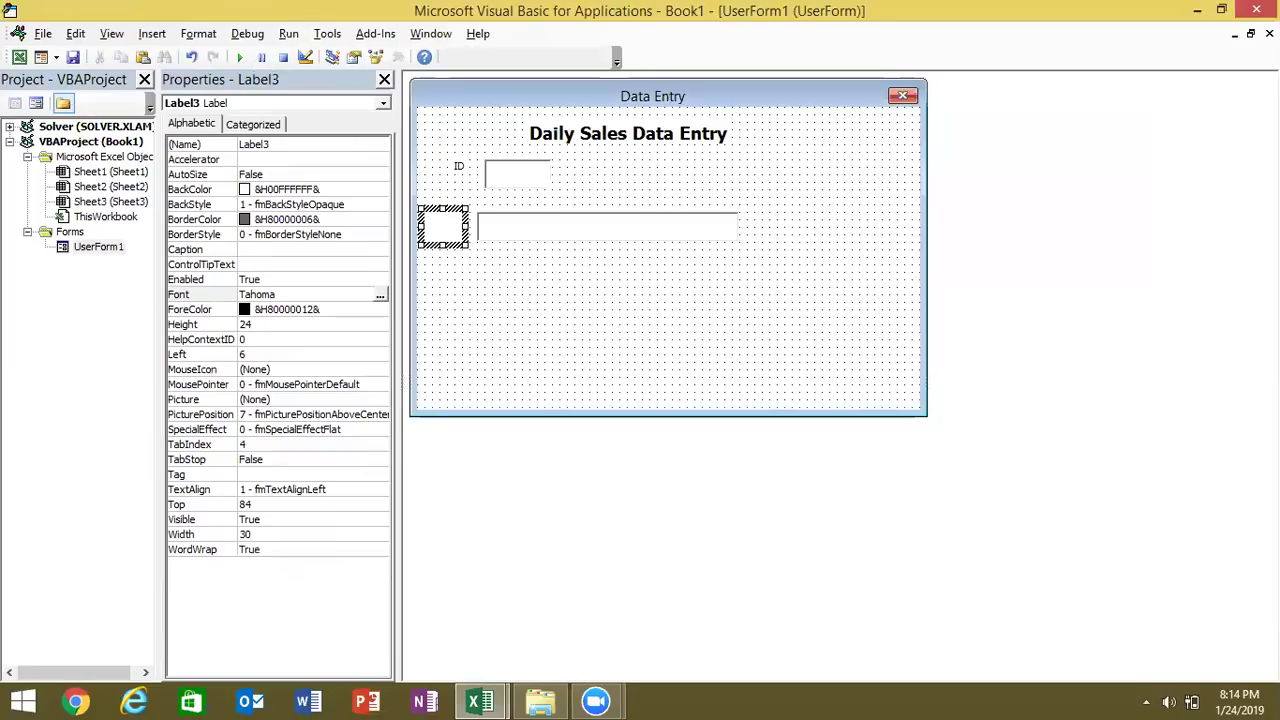
text(Name)
key(BackSpace)
key(BackSpace)
key(BackSpace)
key(BackSpace)
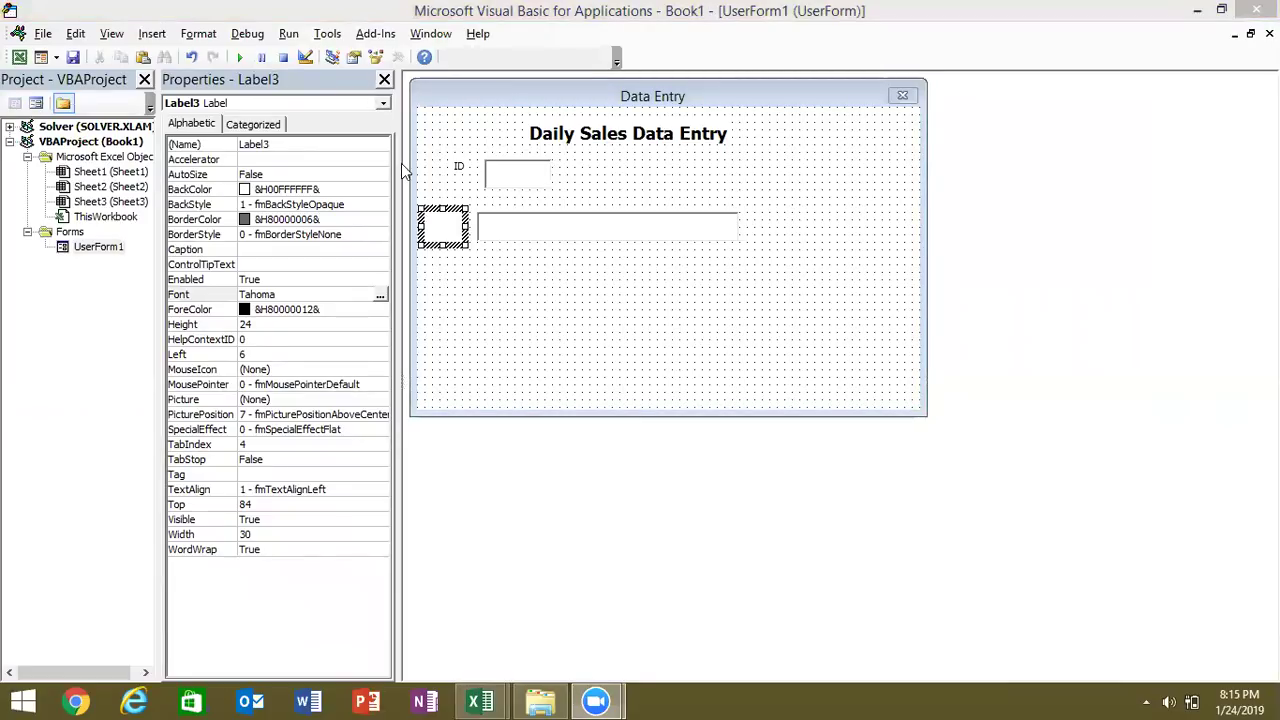
- Enter Name as the empty label's text, shrink the label to fit and place it close to the wide text box
click(450, 225)
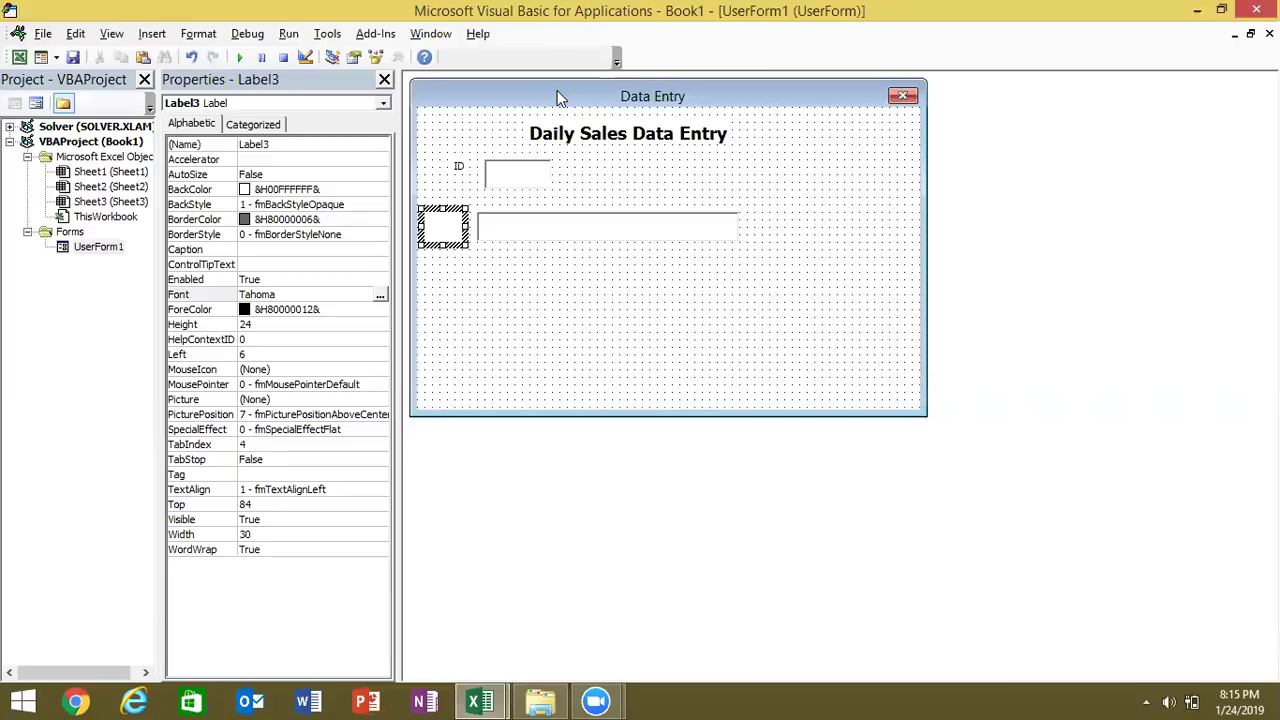
click(443, 228)
text(Name)
drag(443, 247, 456, 222)
click(476, 258)
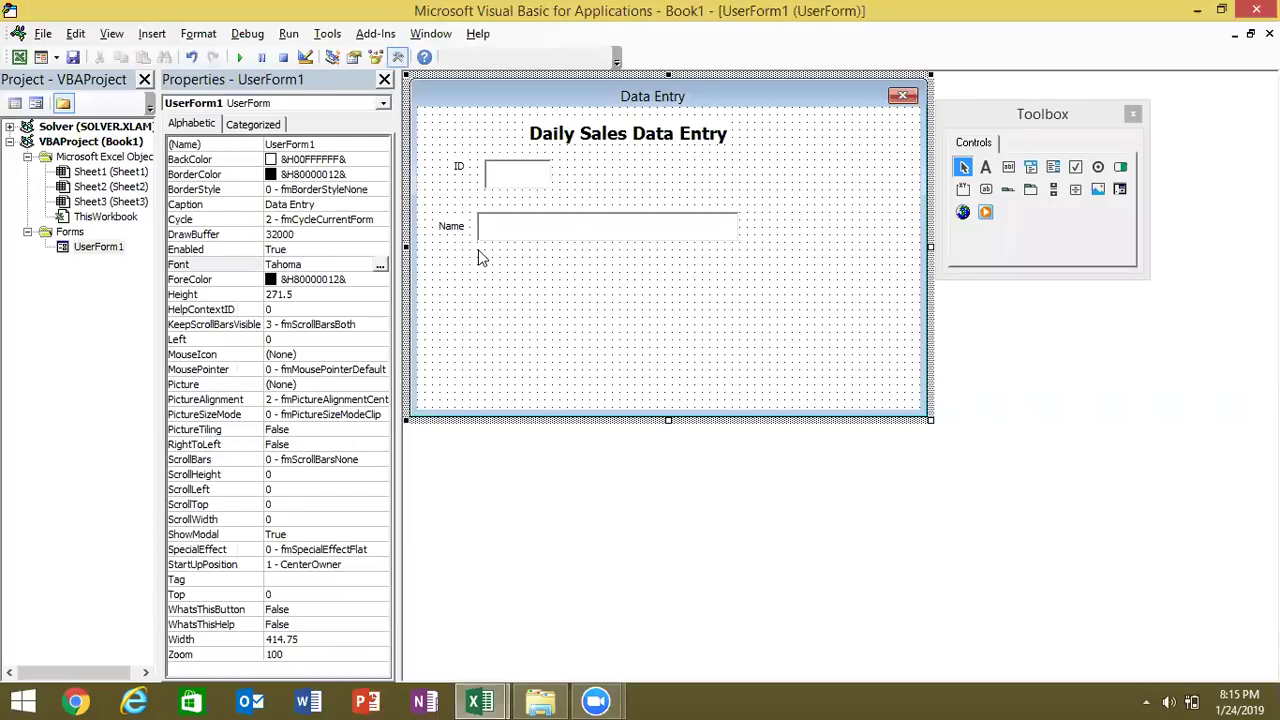
- Draw a label about 42 wide and 18 high below the Name label and replace its default text with City
click(985, 167)
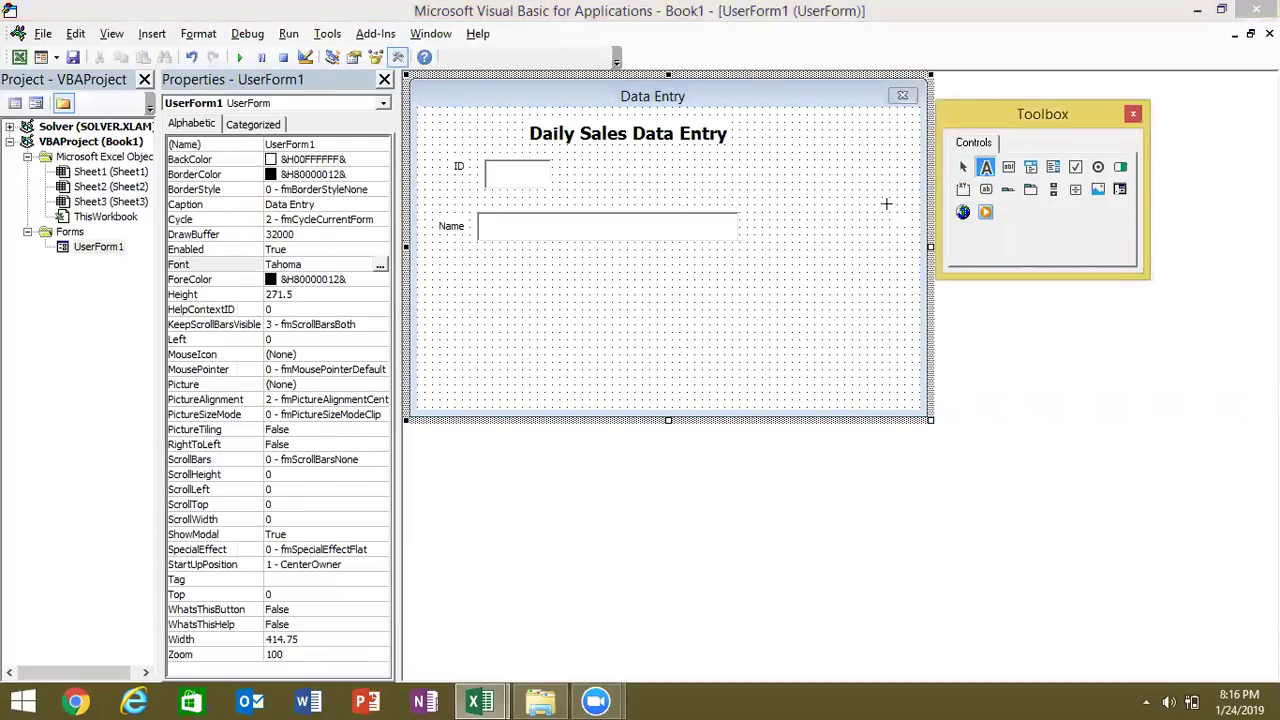
drag(425, 263, 481, 290)
click(470, 287)
key(BackSpace)
key(BackSpace)
key(BackSpace)
key(BackSpace)
key(BackSpace)
key(BackSpace)
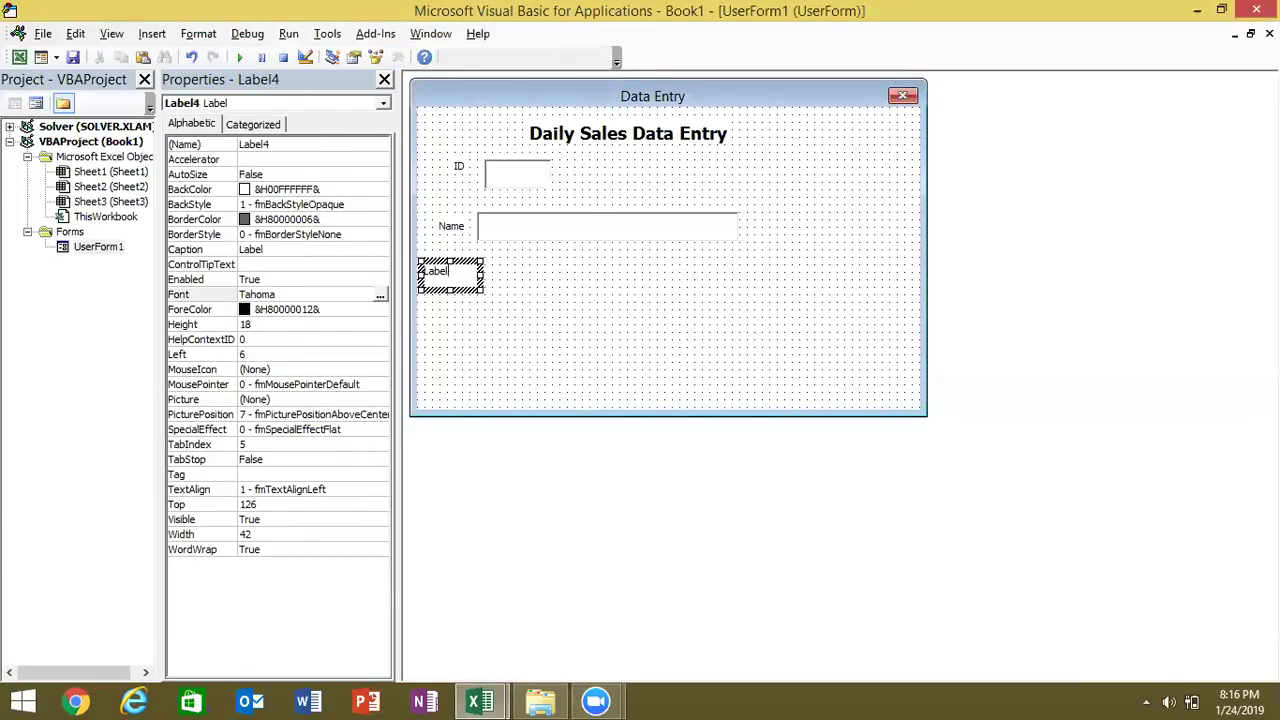
text(City)
click(480, 293)
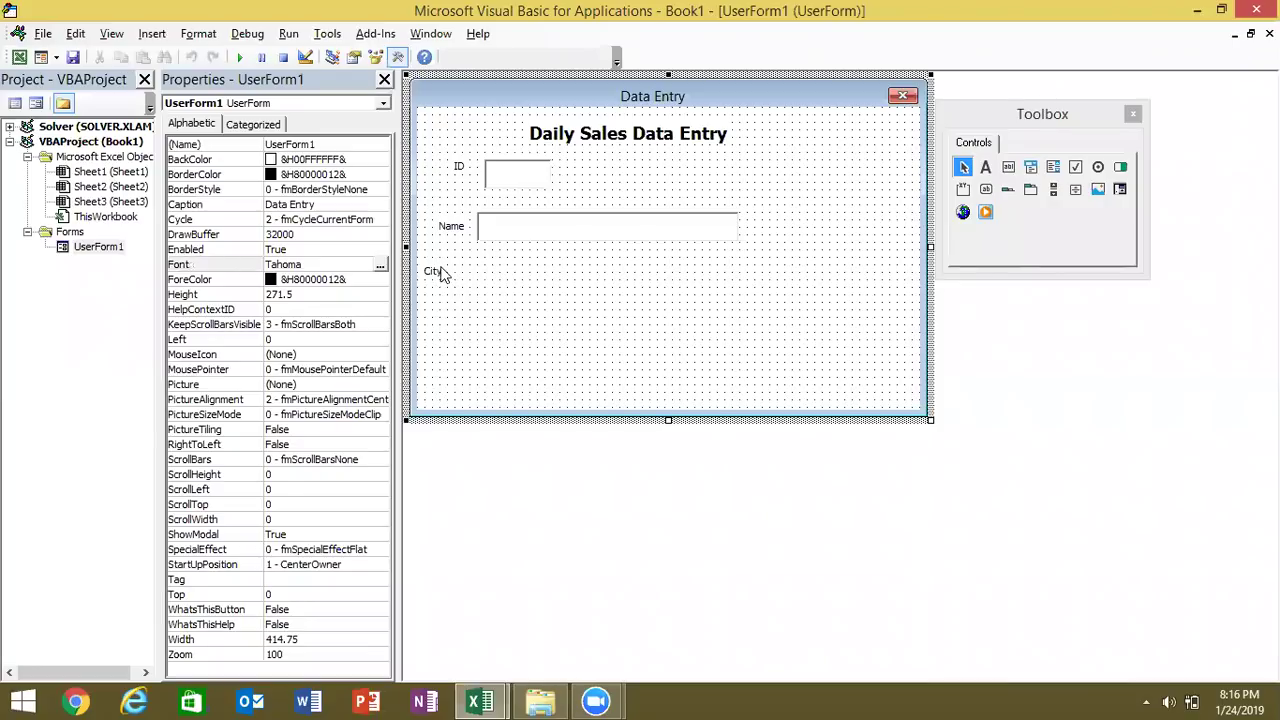
- Draw a combo box 24 high at Left 48, beside the City label
click(1031, 169)
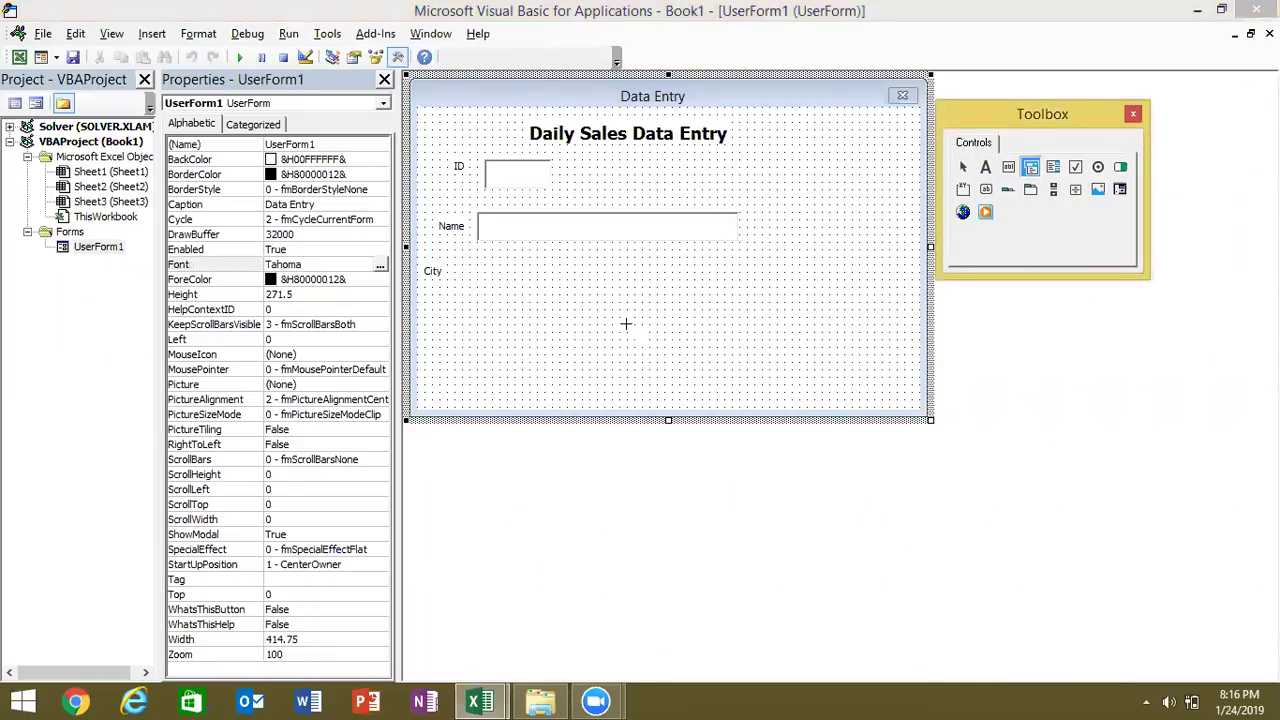
drag(478, 258, 624, 290)
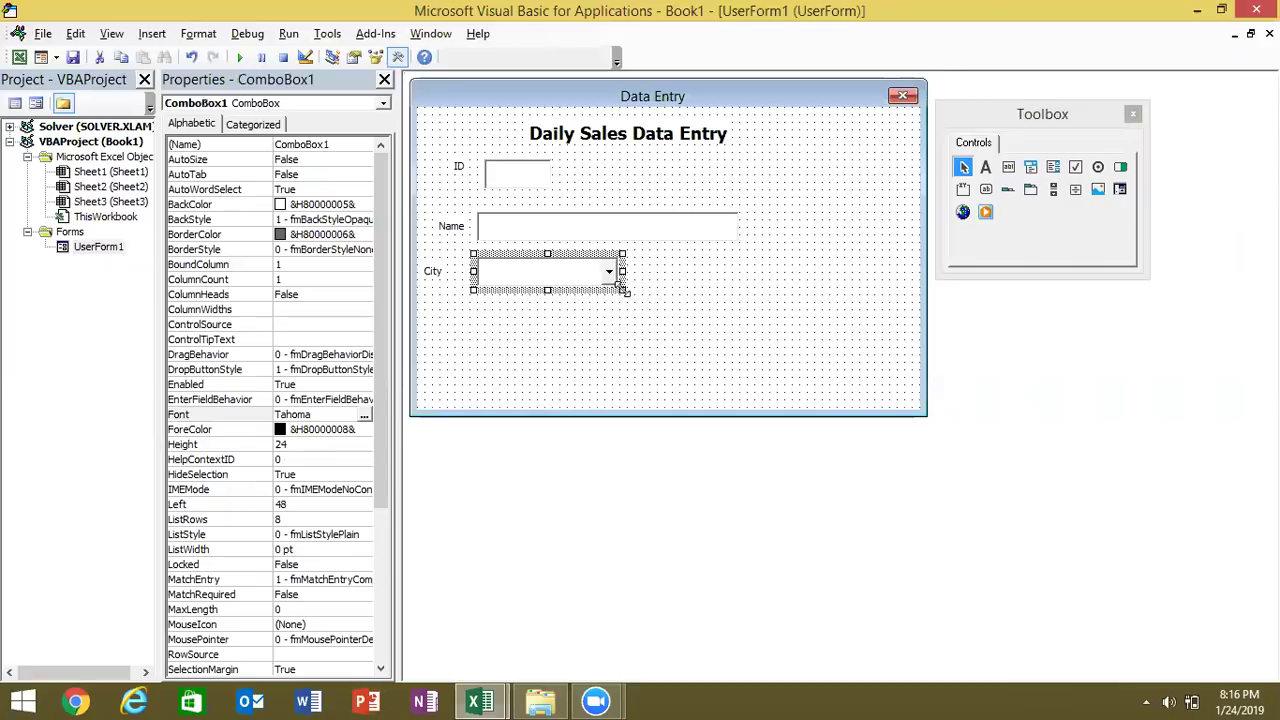
click(532, 337)
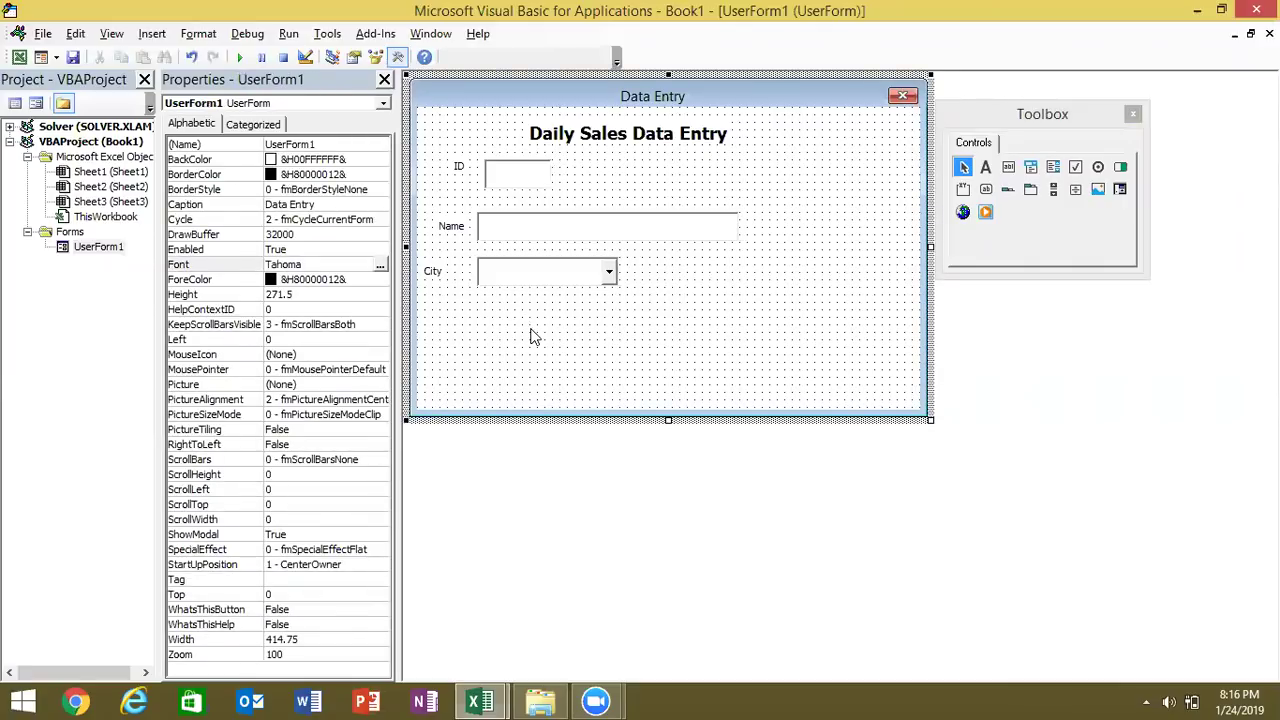
- Draw a label at Left 210, Top 132 beyond the City combo box, replace its text with Area and shrink it to fit
click(985, 167)
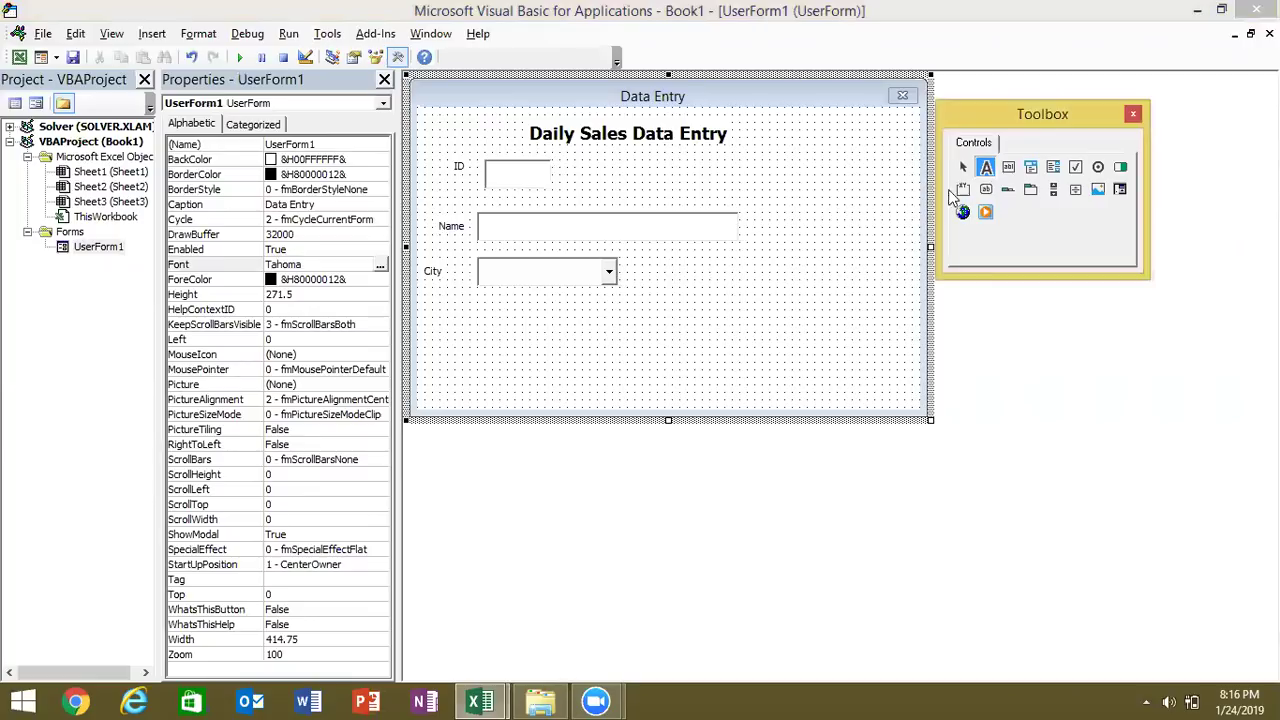
drag(677, 268, 728, 291)
click(711, 281)
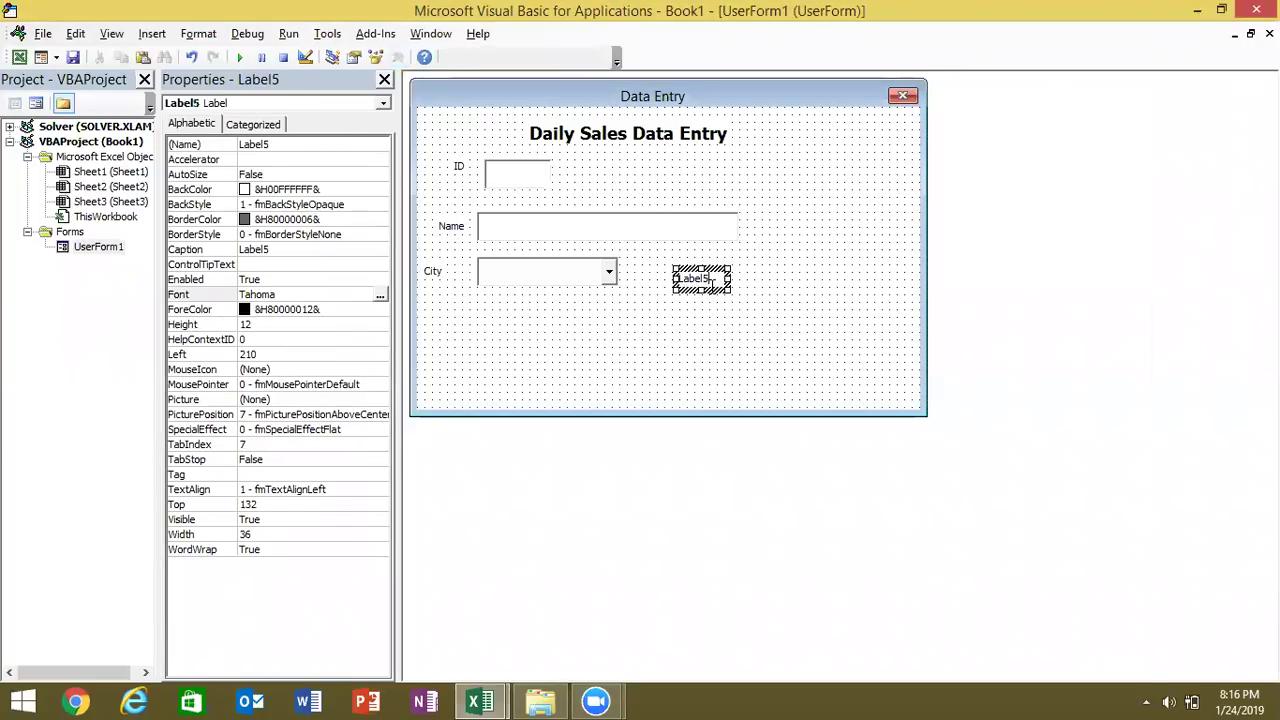
key(BackSpace)
key(BackSpace)
key(BackSpace)
key(BackSpace)
key(BackSpace)
key(BackSpace)
text(C)
key(BackSpace)
text(Area)
click(728, 300)
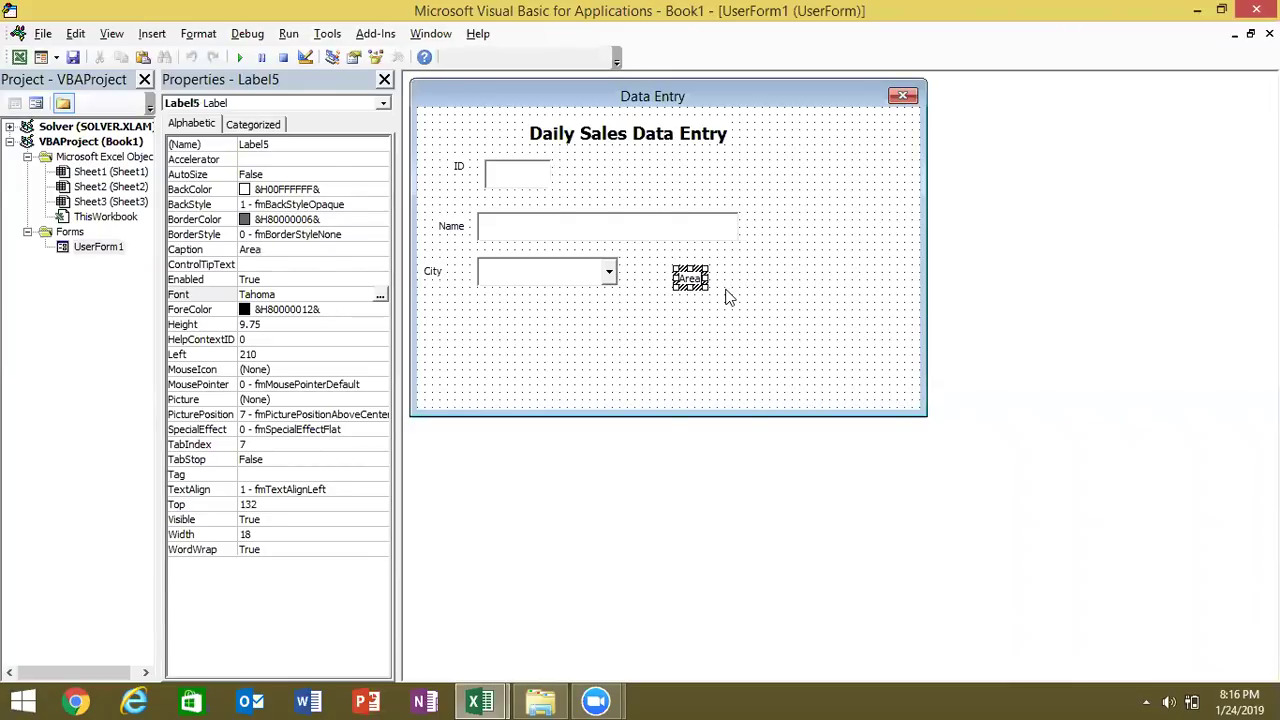
click(728, 300)
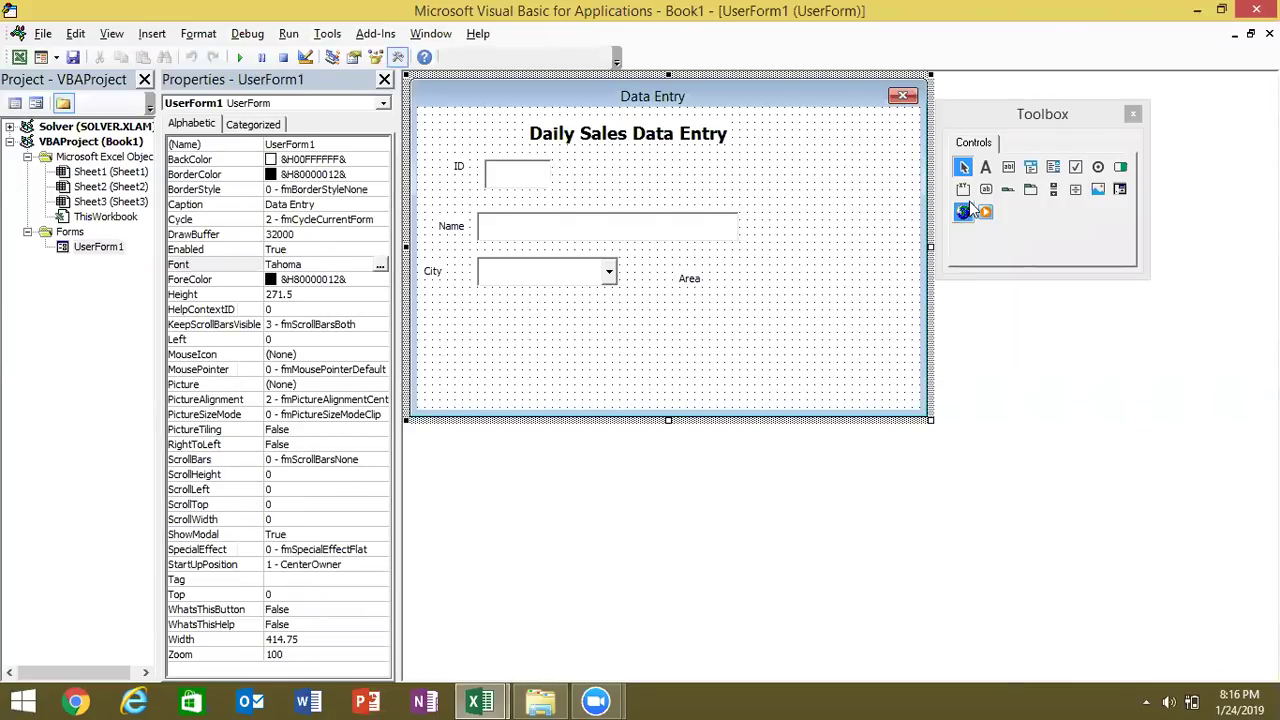
- Place a list box below the Area label at Left 240, Top 144, and widen it and increase its height to 81
click(1053, 166)
click(697, 318)
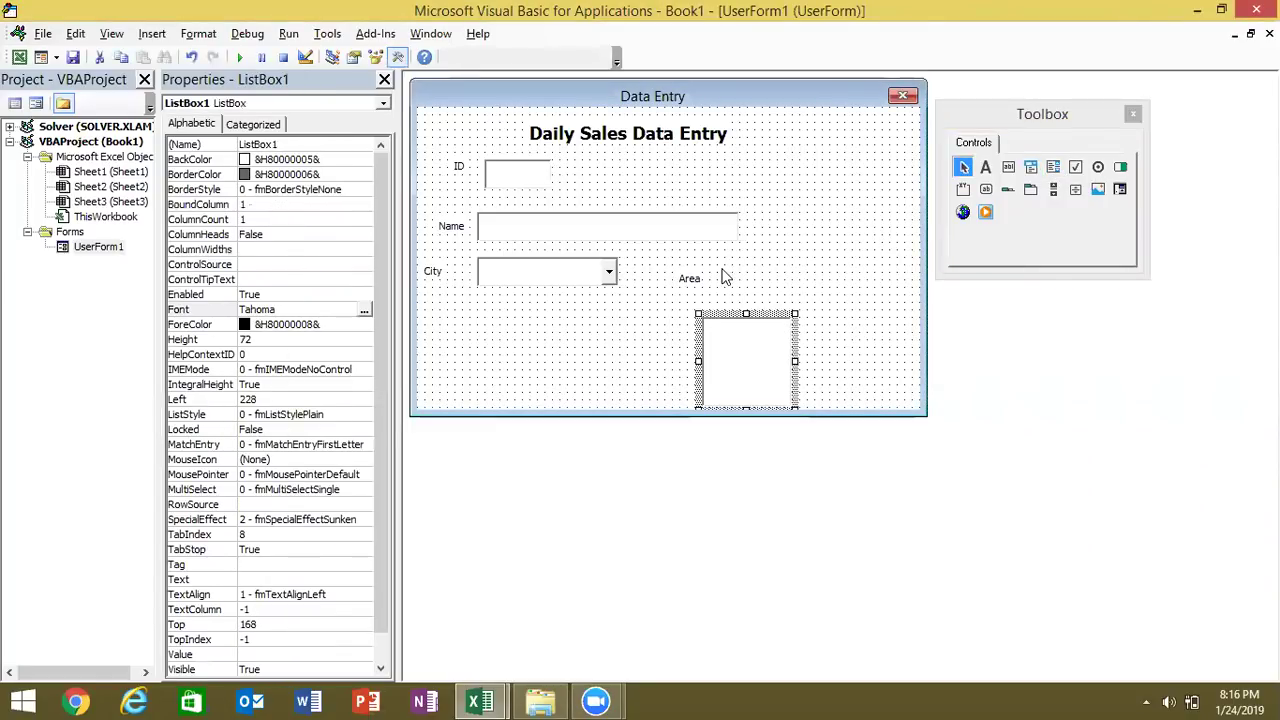
drag(726, 314, 742, 282)
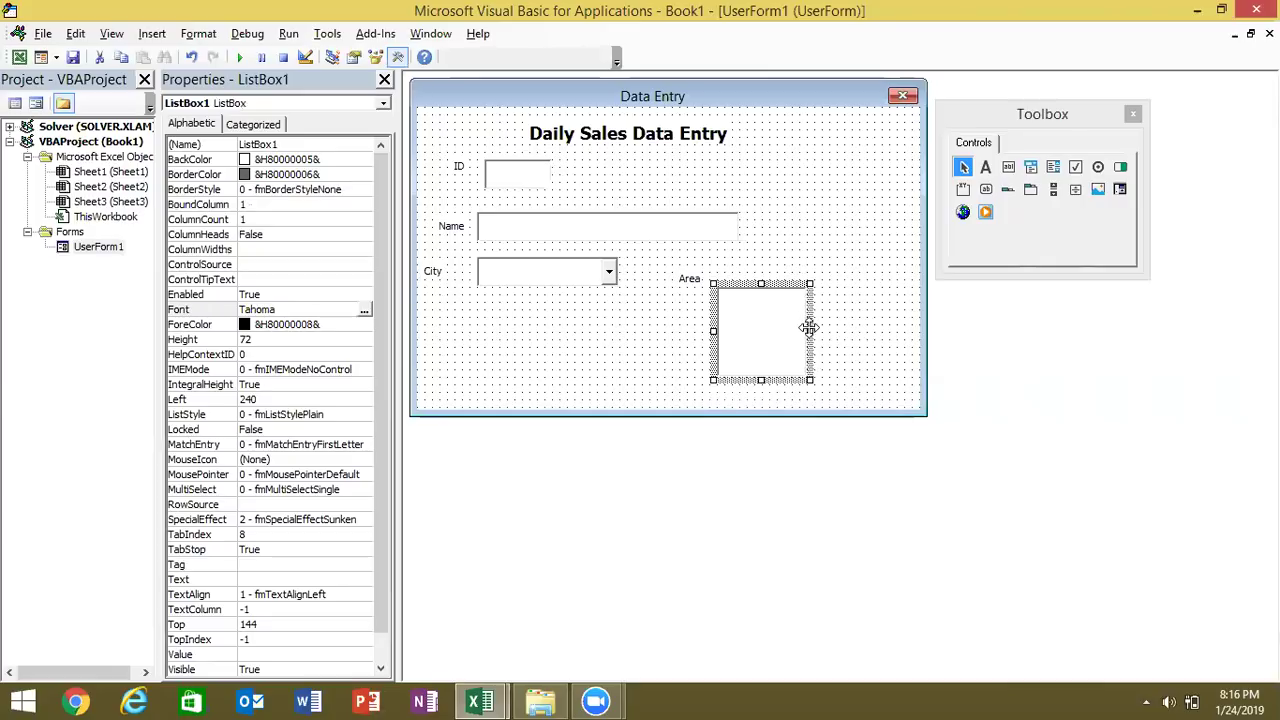
drag(808, 327, 873, 335)
drag(792, 390, 796, 402)
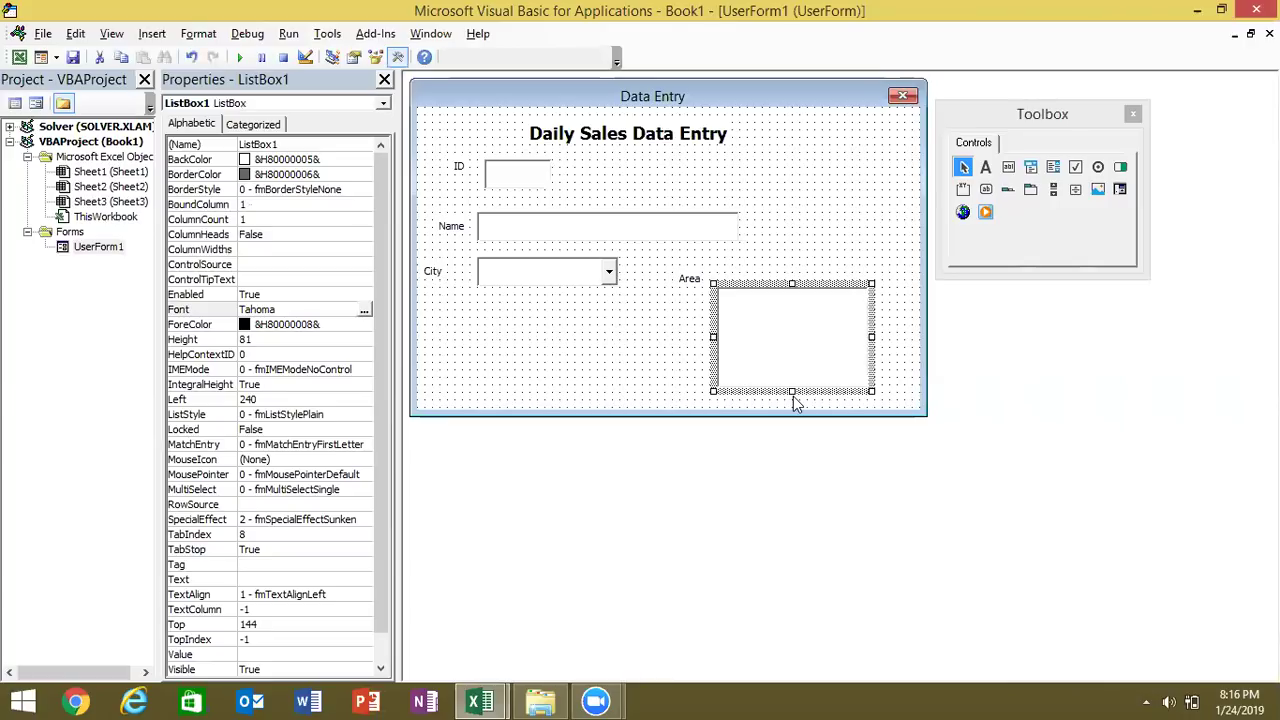
click(652, 398)
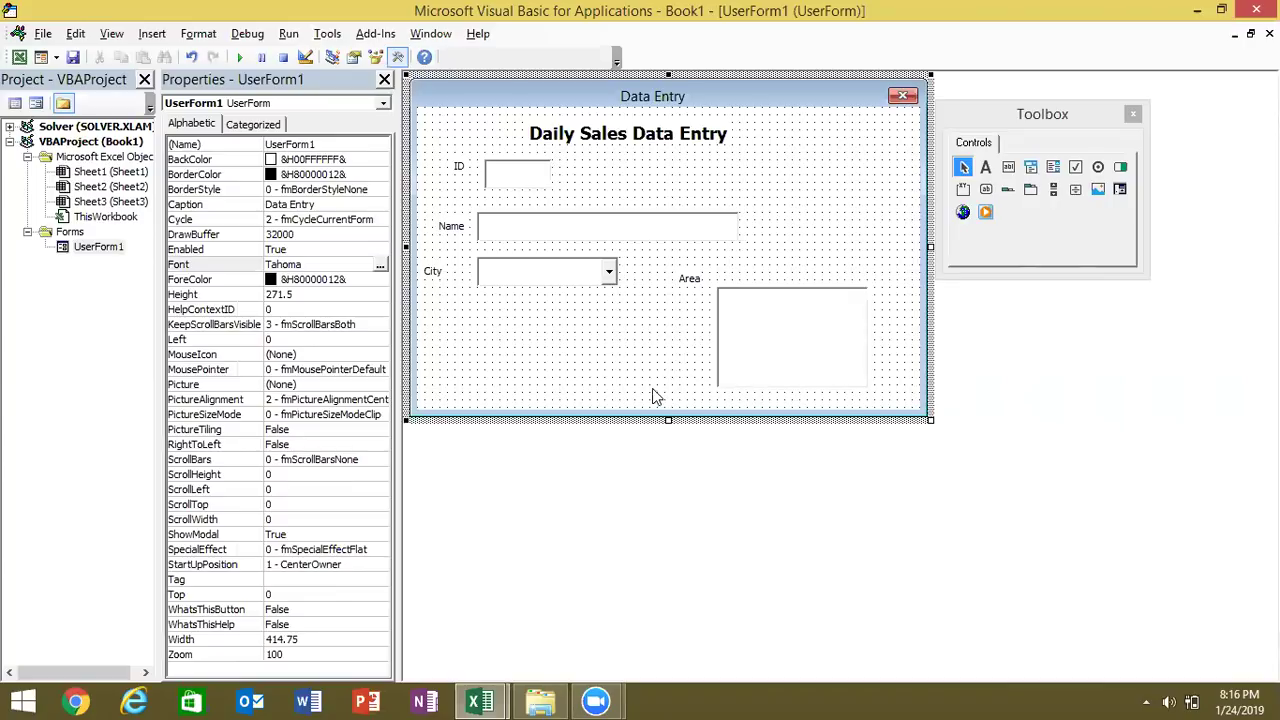
- Move the list box up slightly so its upper edge lines up with the Area label
click(745, 322)
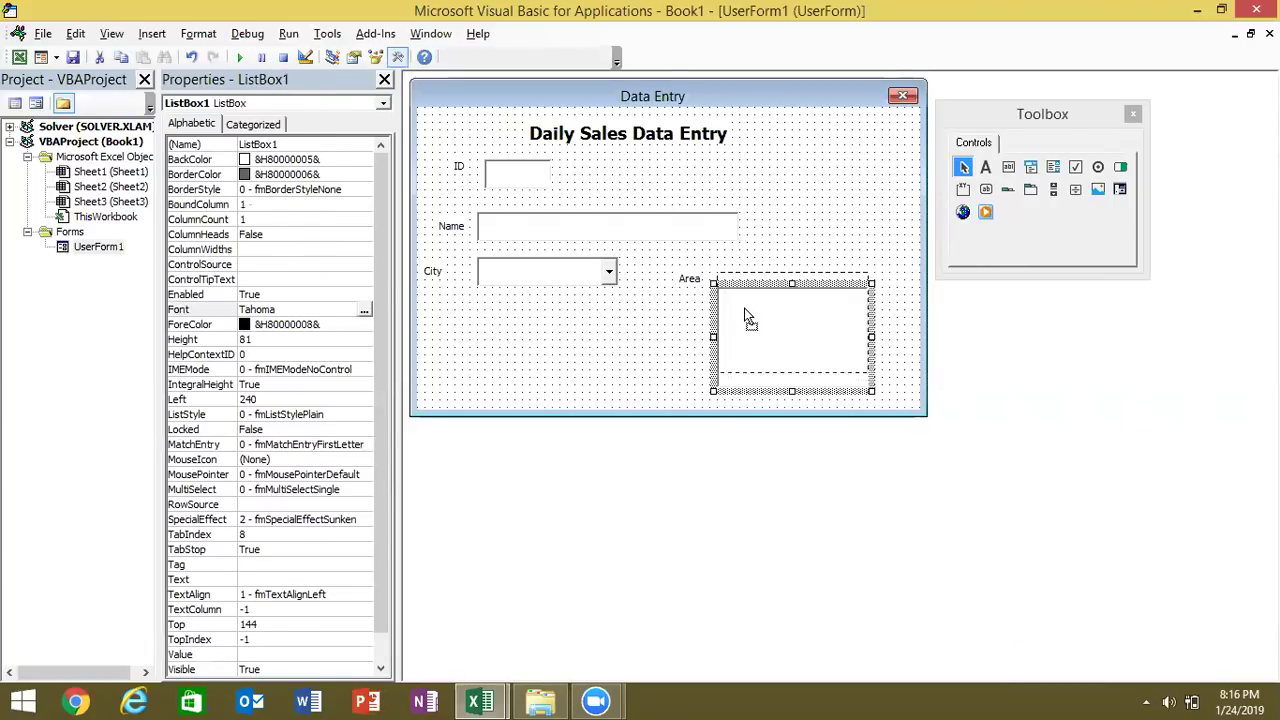
drag(745, 318, 745, 314)
click(674, 345)
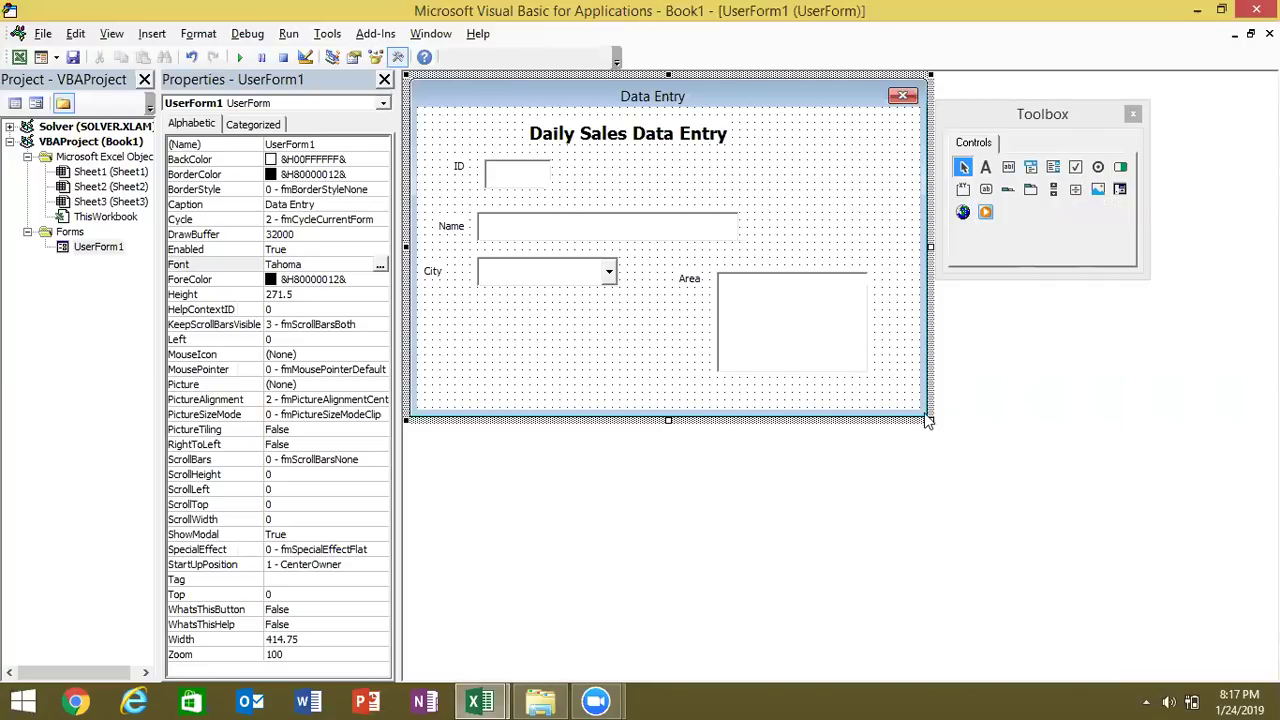
- Enlarge the form to about 445 wide and 335 high, and draw a frame about 162 by 78 below the City row
drag(930, 421, 968, 498)
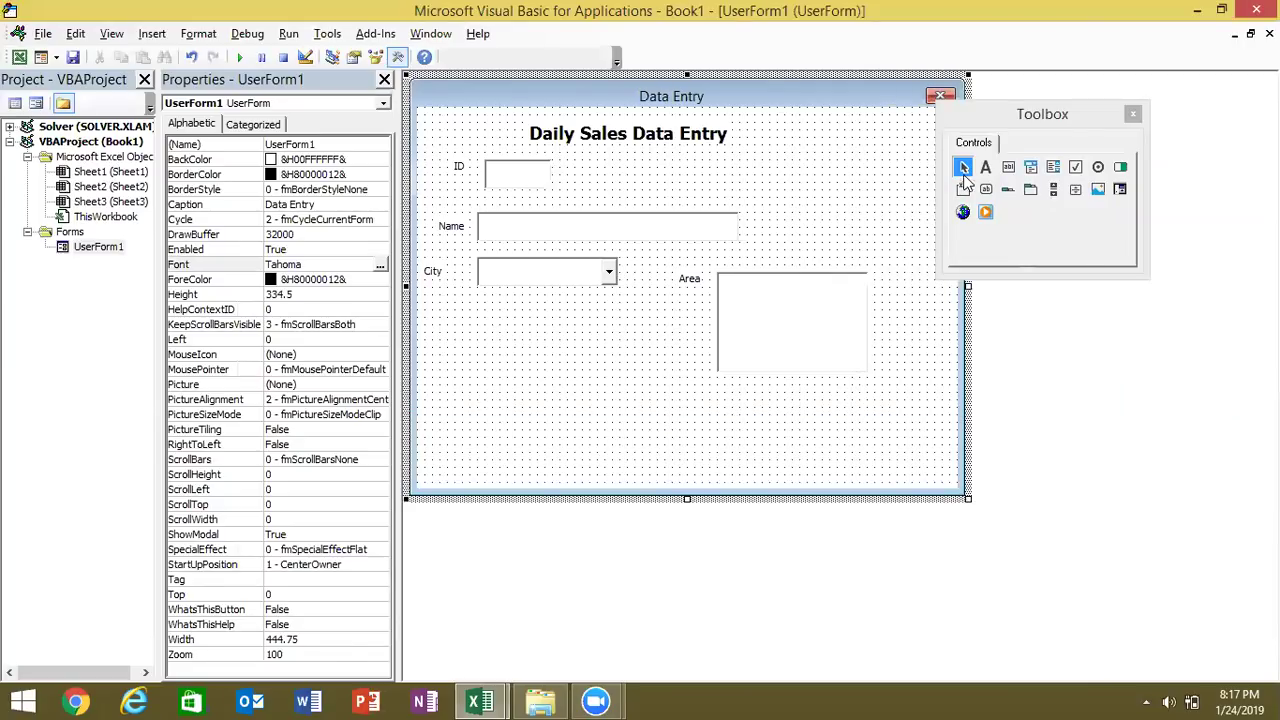
click(963, 190)
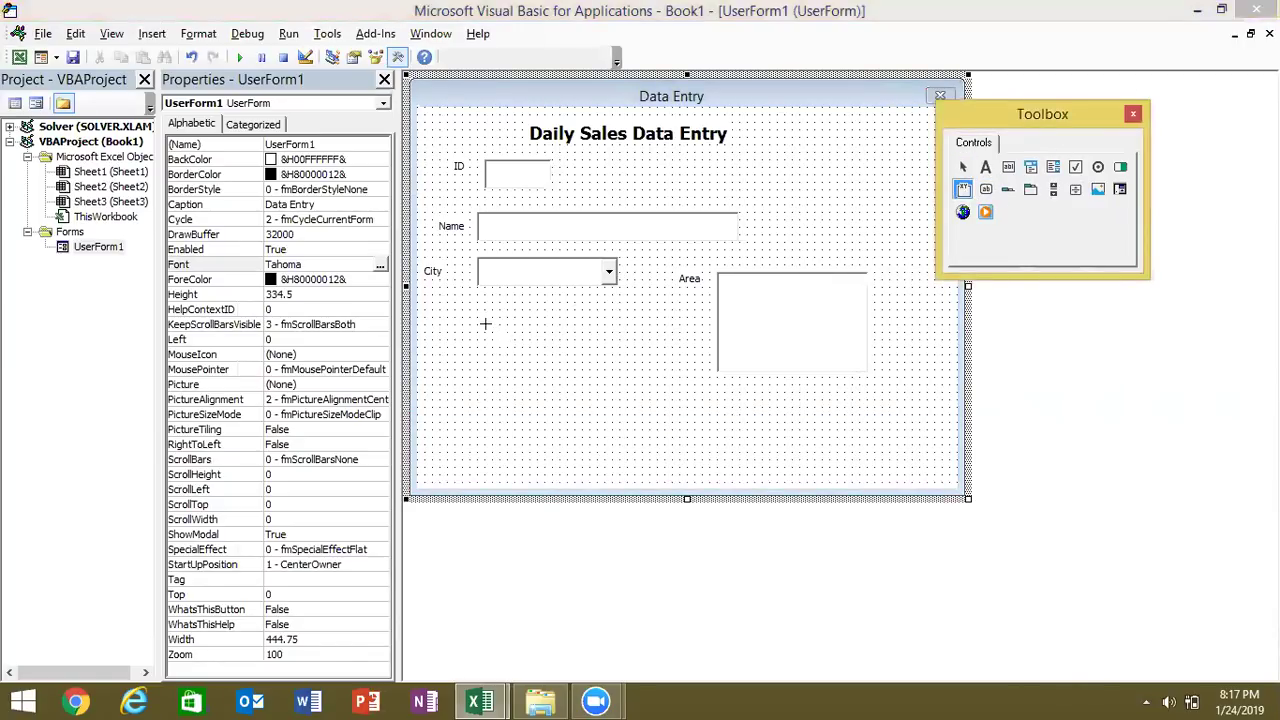
drag(432, 321, 635, 416)
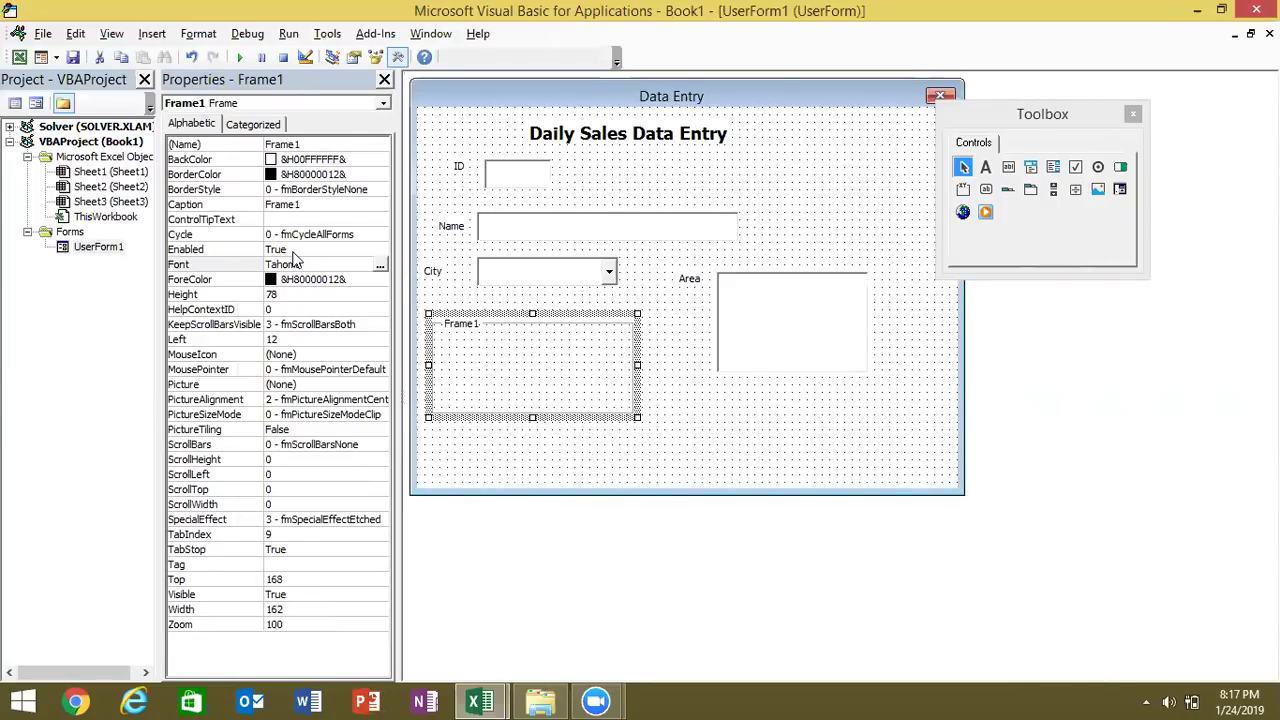
- Set the frame's caption to Course and shrink the frame slightly from its lower corner
click(306, 210)
click(240, 207)
text(Cour)
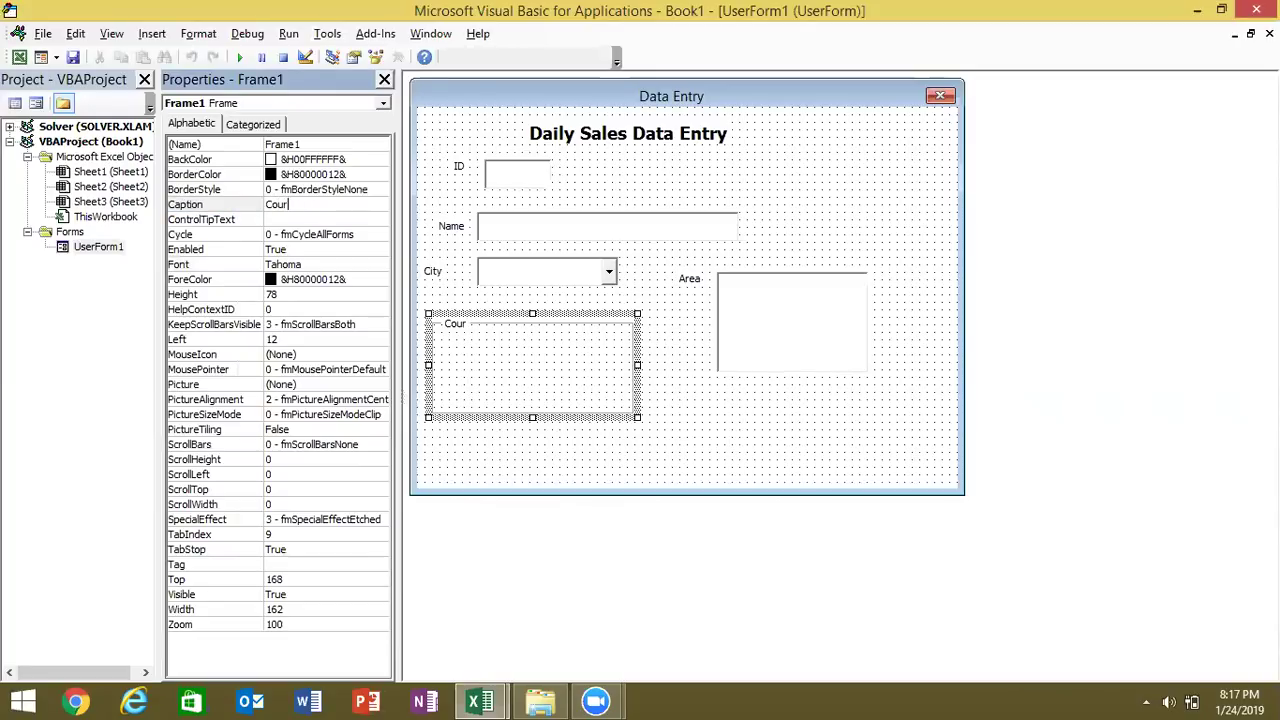
text(se)
drag(638, 418, 630, 395)
click(658, 420)
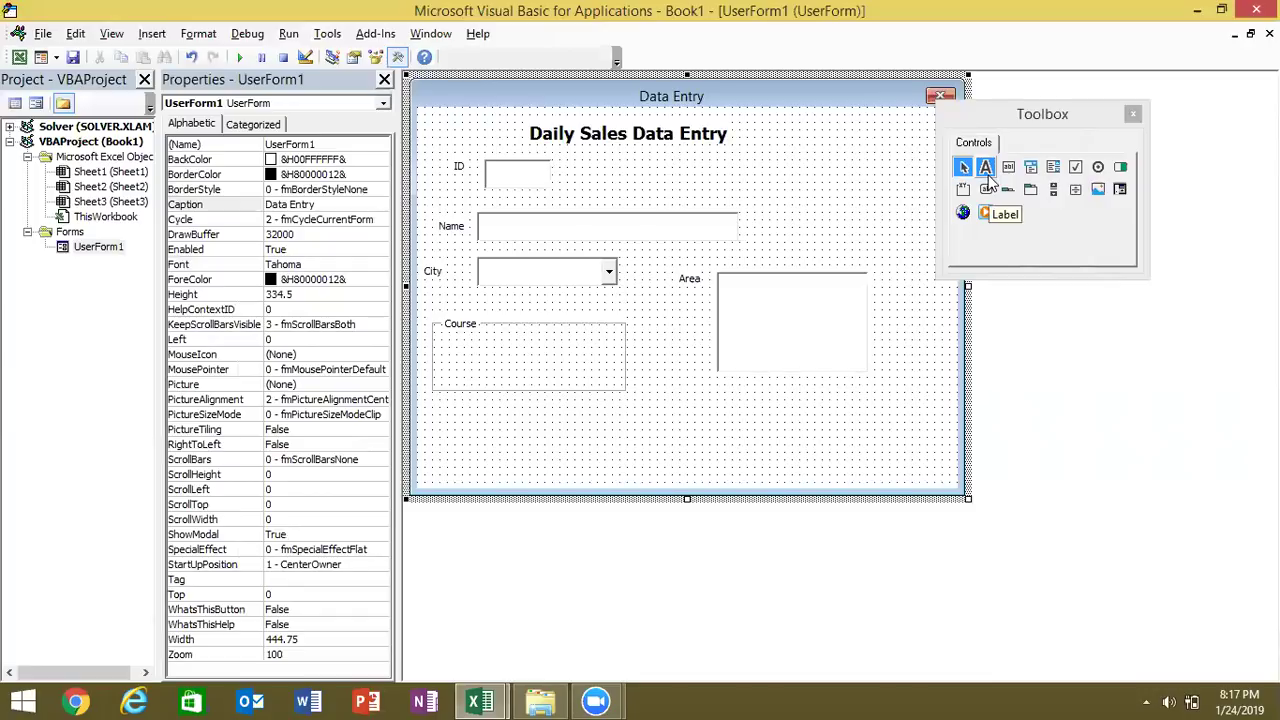
- Draw a check box about 84 by 16.5 inside the Course frame at Left 36, Top 12, keeping the form in design view
click(1075, 168)
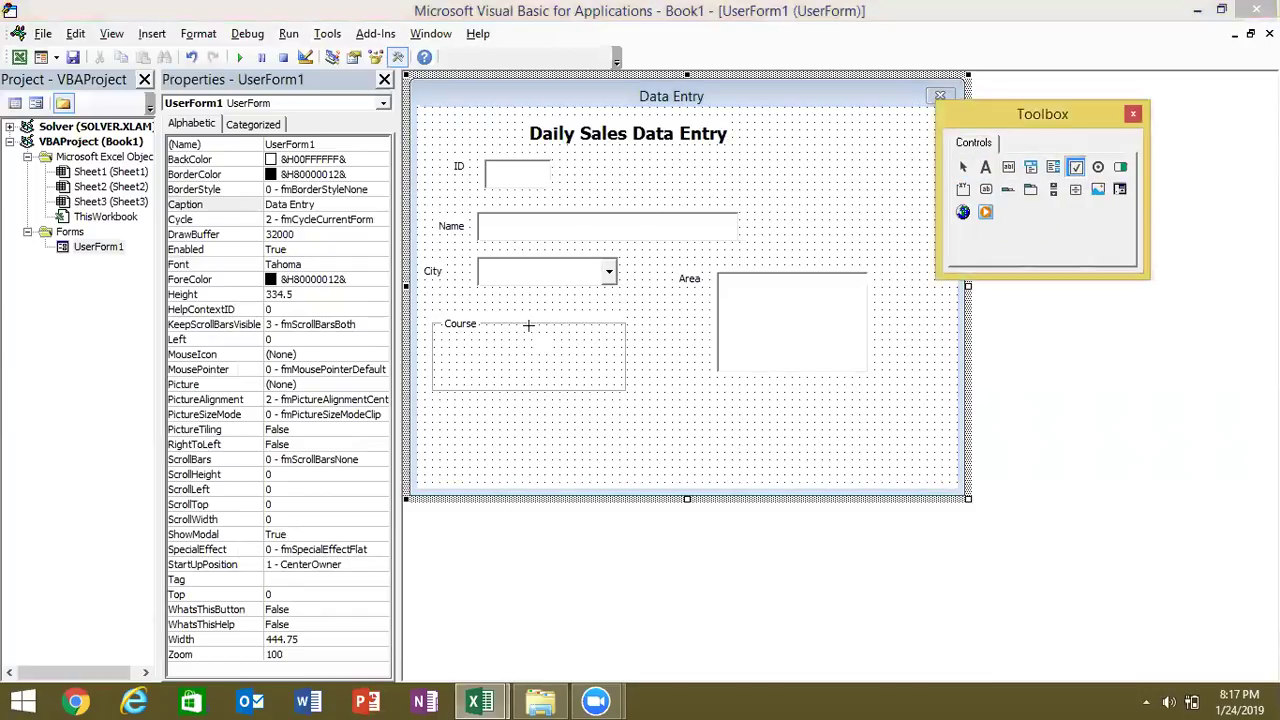
drag(476, 339, 530, 364)
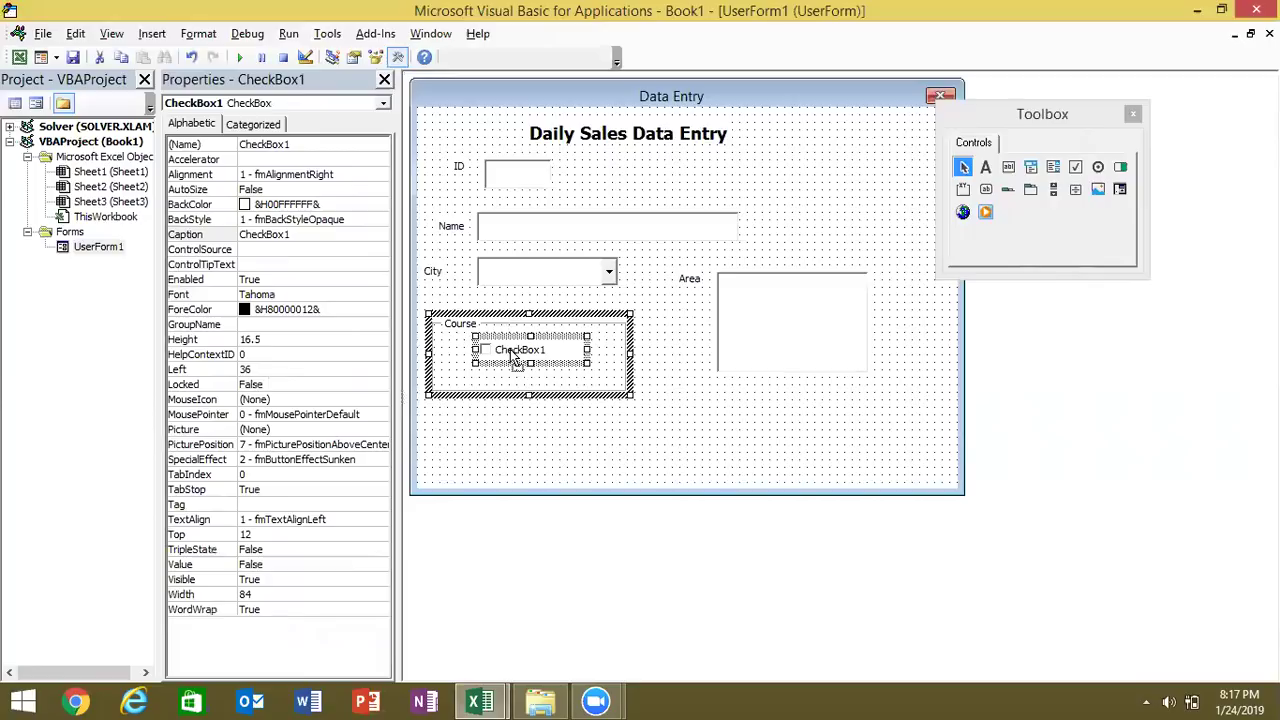
double_click(520, 350)
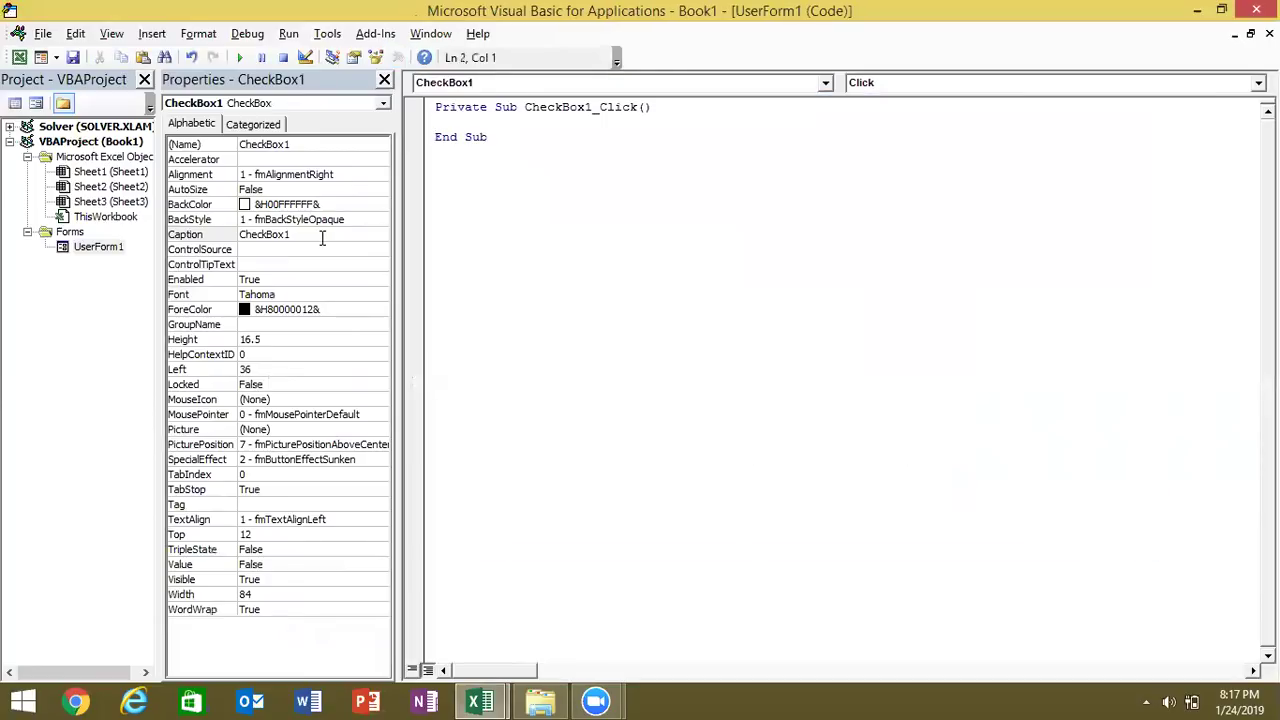
double_click(97, 247)
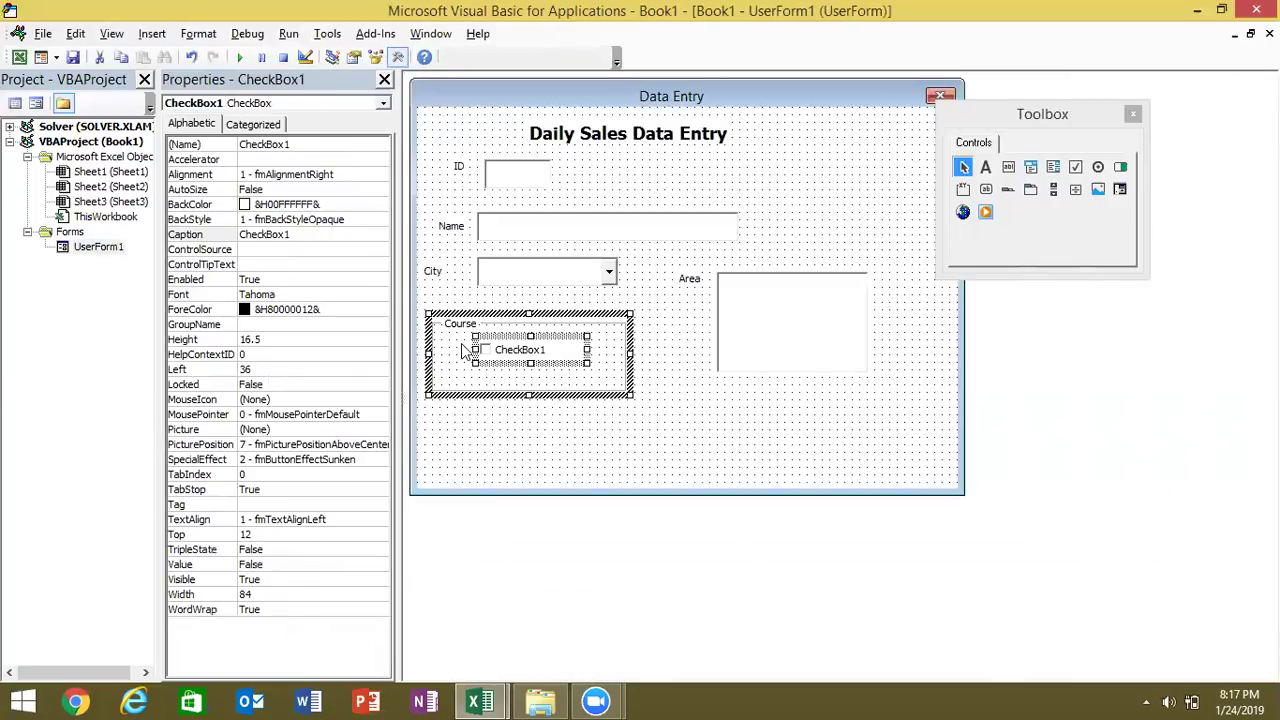
- Replace the check box's caption with EXcel 2019
click(537, 358)
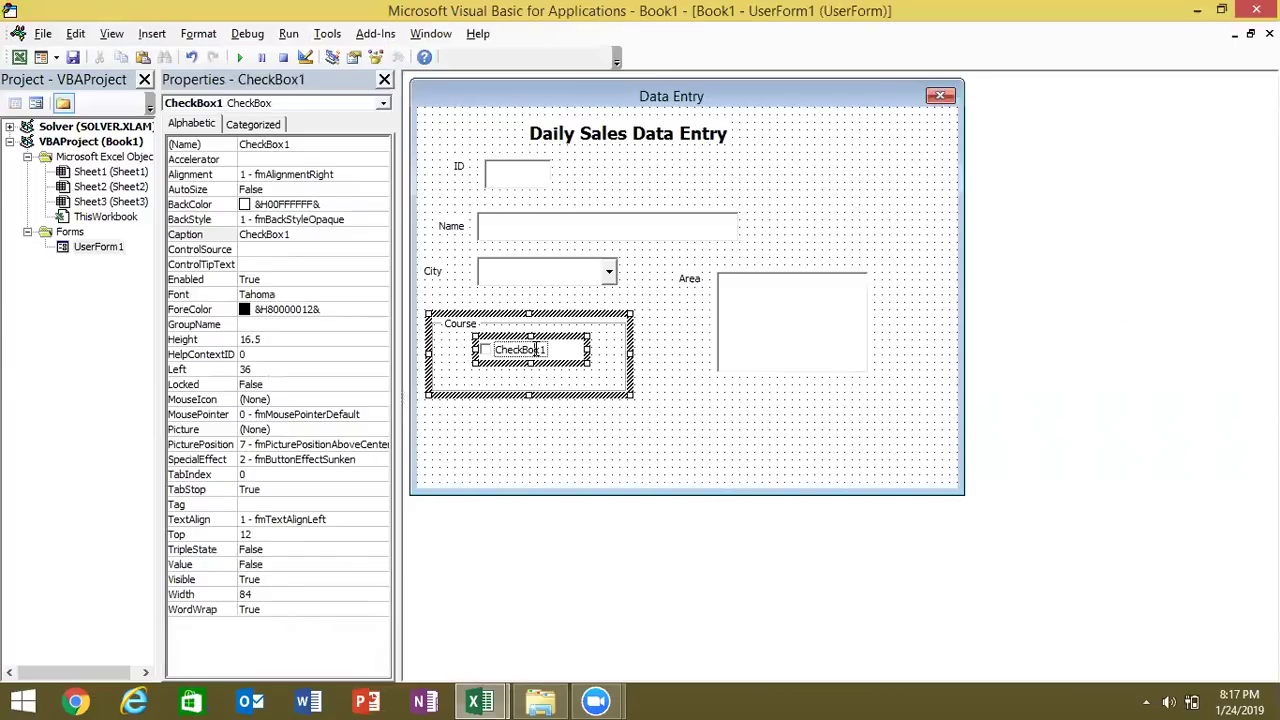
key(BackSpace)
key(BackSpace)
key(BackSpace)
key(BackSpace)
key(BackSpace)
key(BackSpace)
key(BackSpace)
key(BackSpace)
text(Excel 2019)
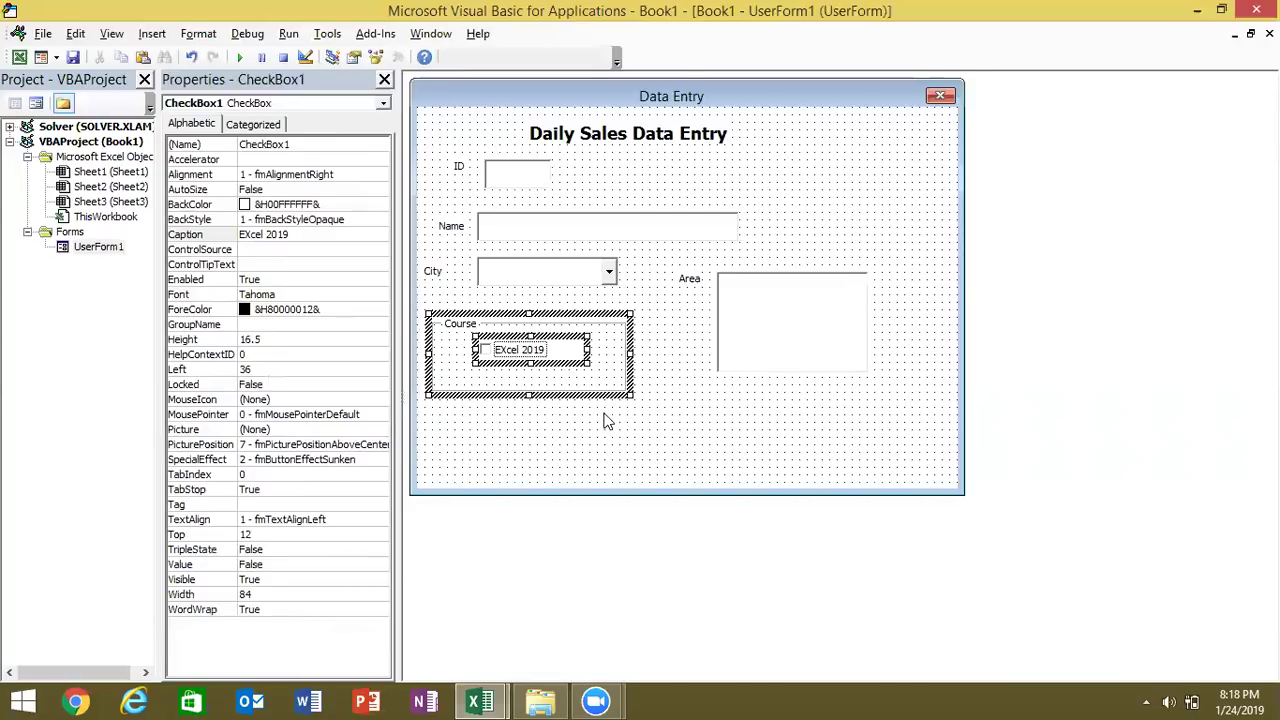
click(604, 421)
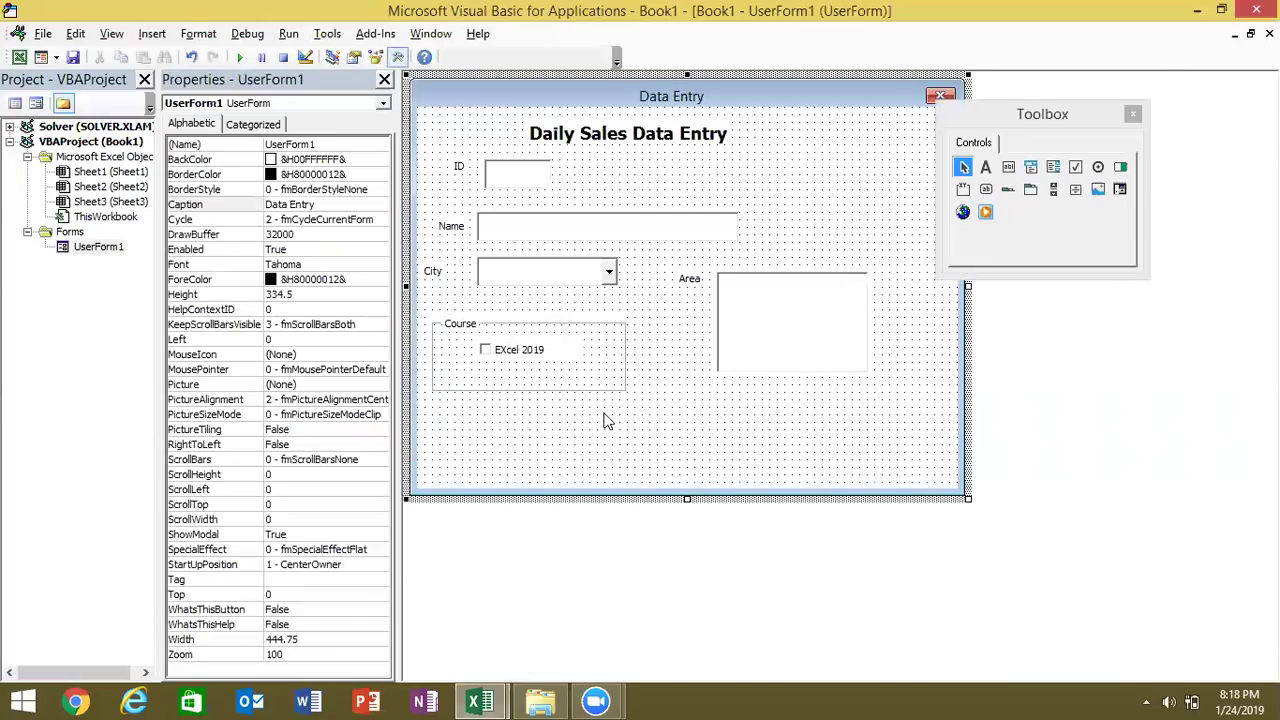
- Draw a second check box about 60 by 18 below EXcel 2019 in the Course frame and caption it VBA
click(1076, 168)
drag(478, 362, 557, 386)
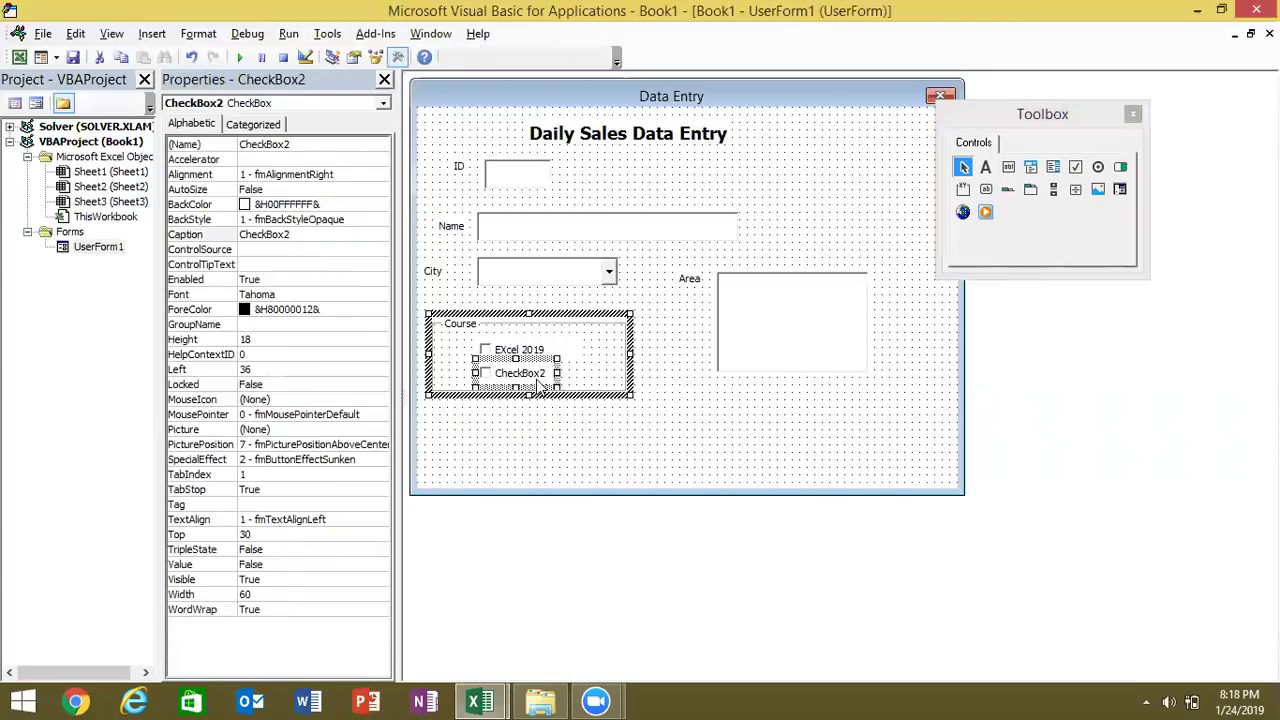
click(537, 378)
key(BackSpace)
key(BackSpace)
key(BackSpace)
key(BackSpace)
key(BackSpace)
key(BackSpace)
key(BackSpace)
key(BackSpace)
key(BackSpace)
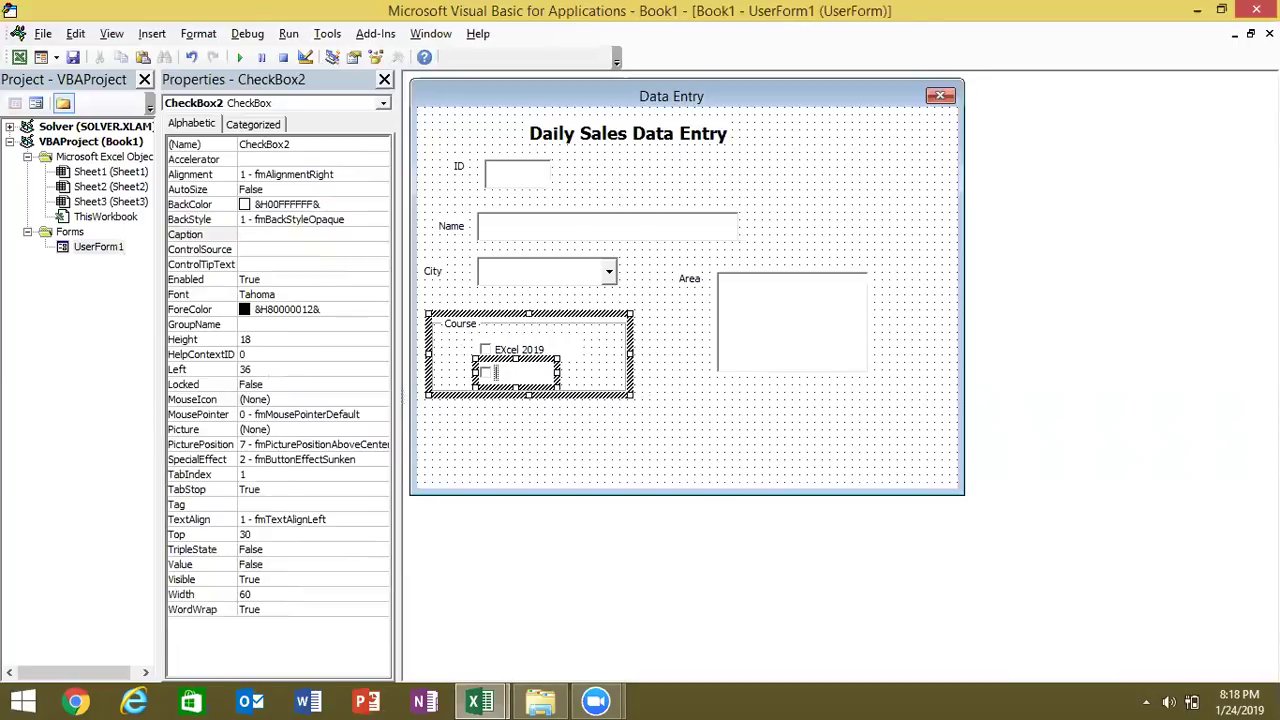
text(VBA)
click(672, 417)
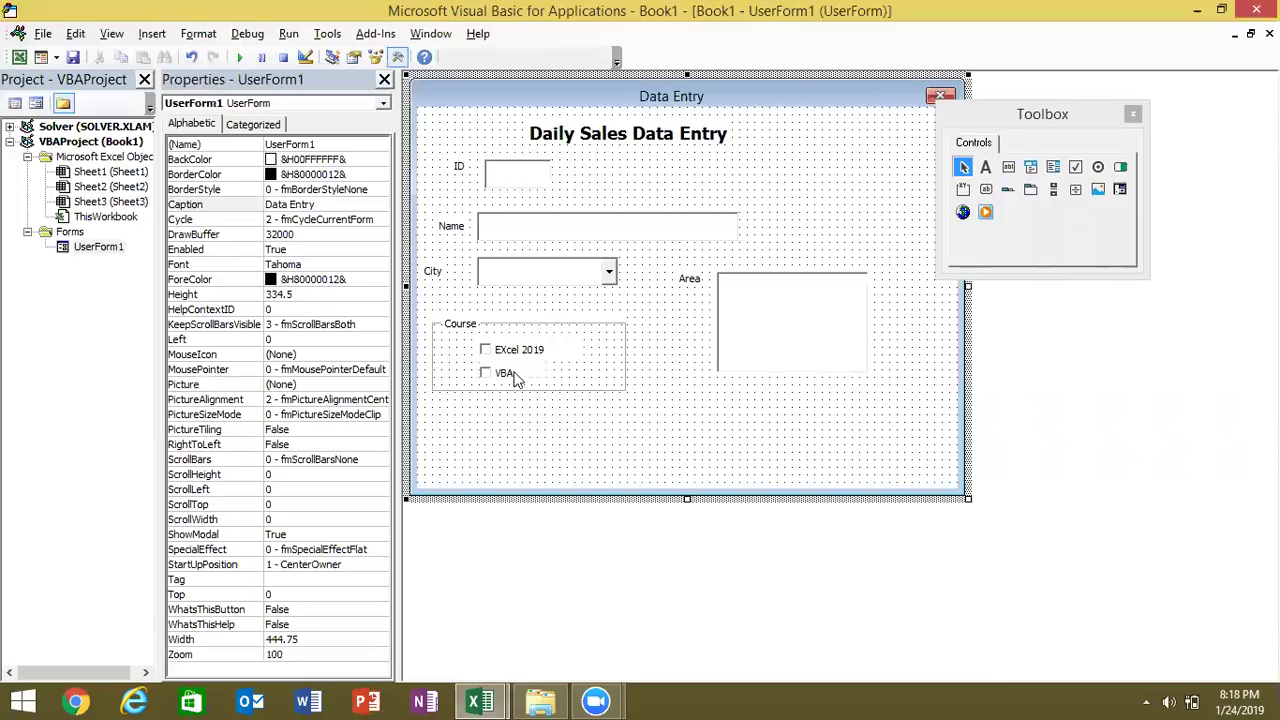
- Draw a second frame about 156 by 54 below the Course frame and set its caption to Type
click(1098, 168)
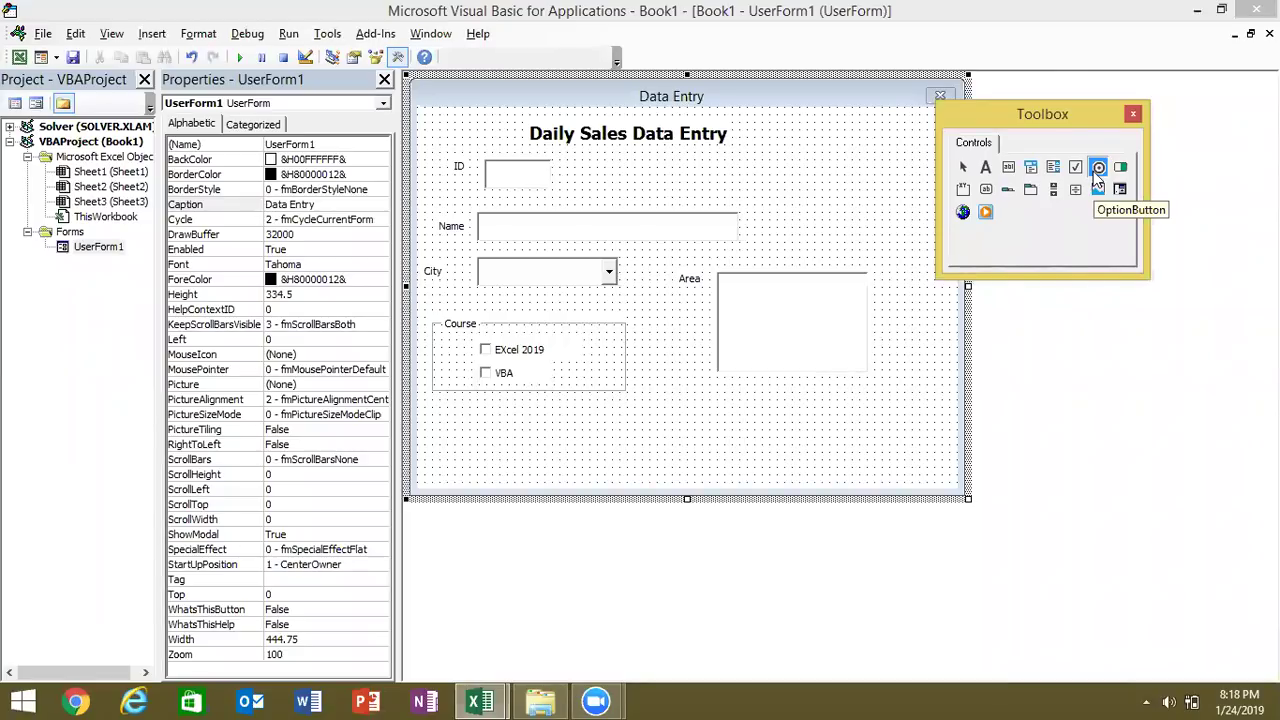
click(963, 189)
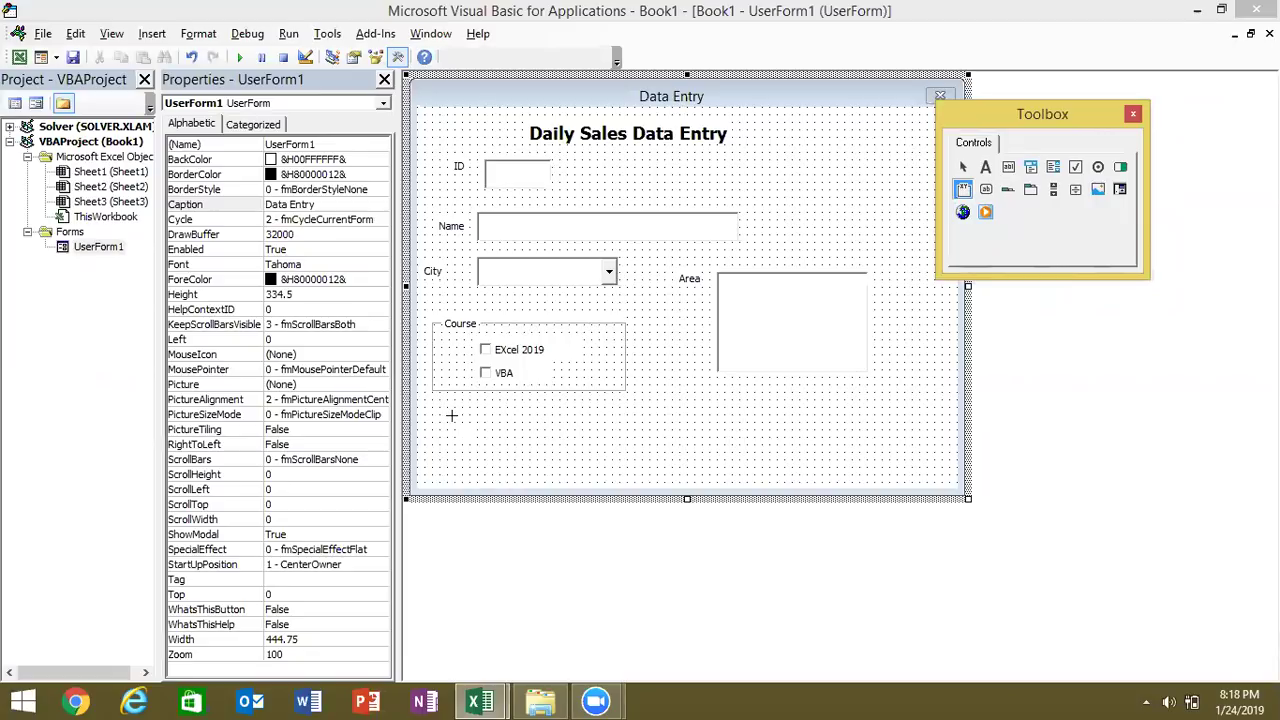
drag(436, 406, 630, 476)
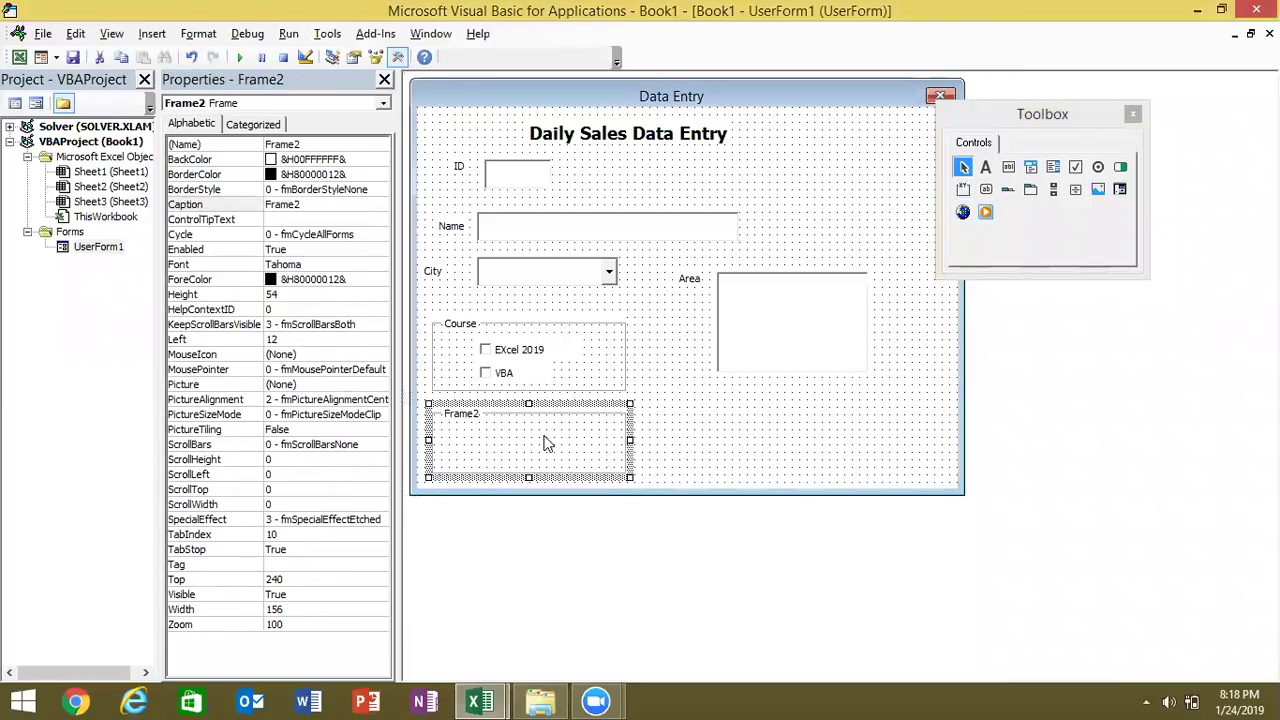
click(300, 205)
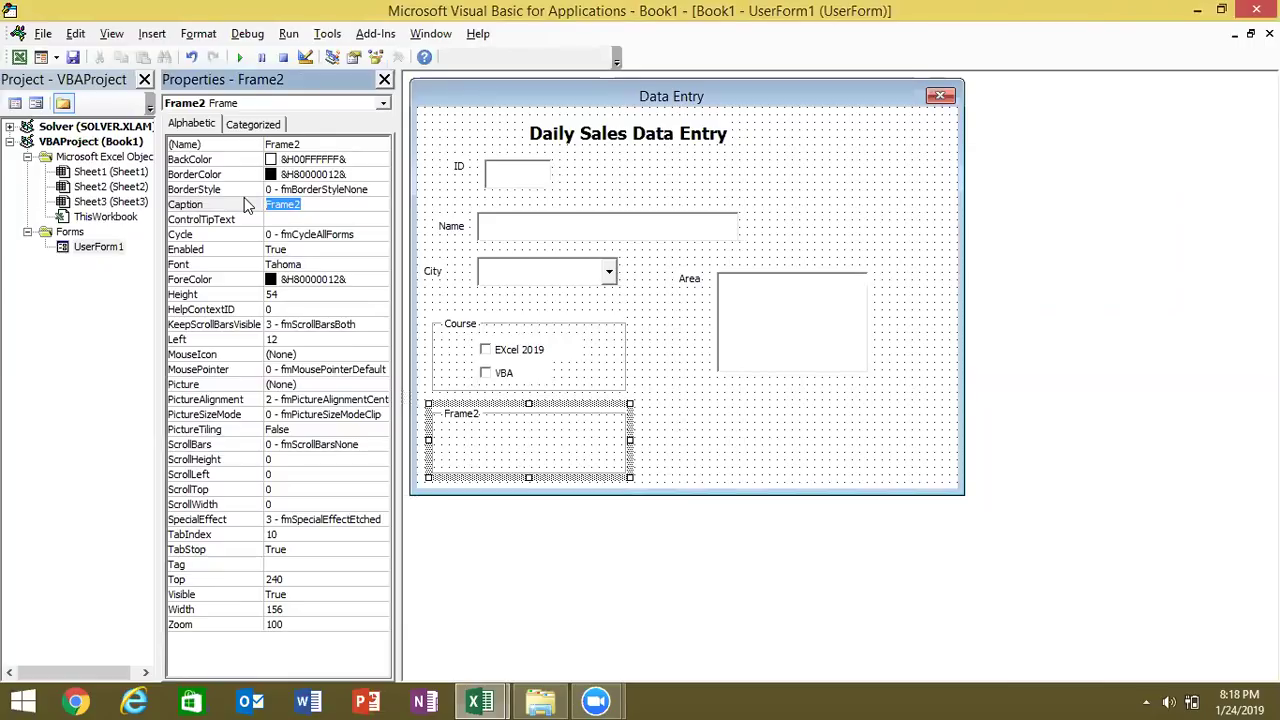
text(Type)
click(523, 422)
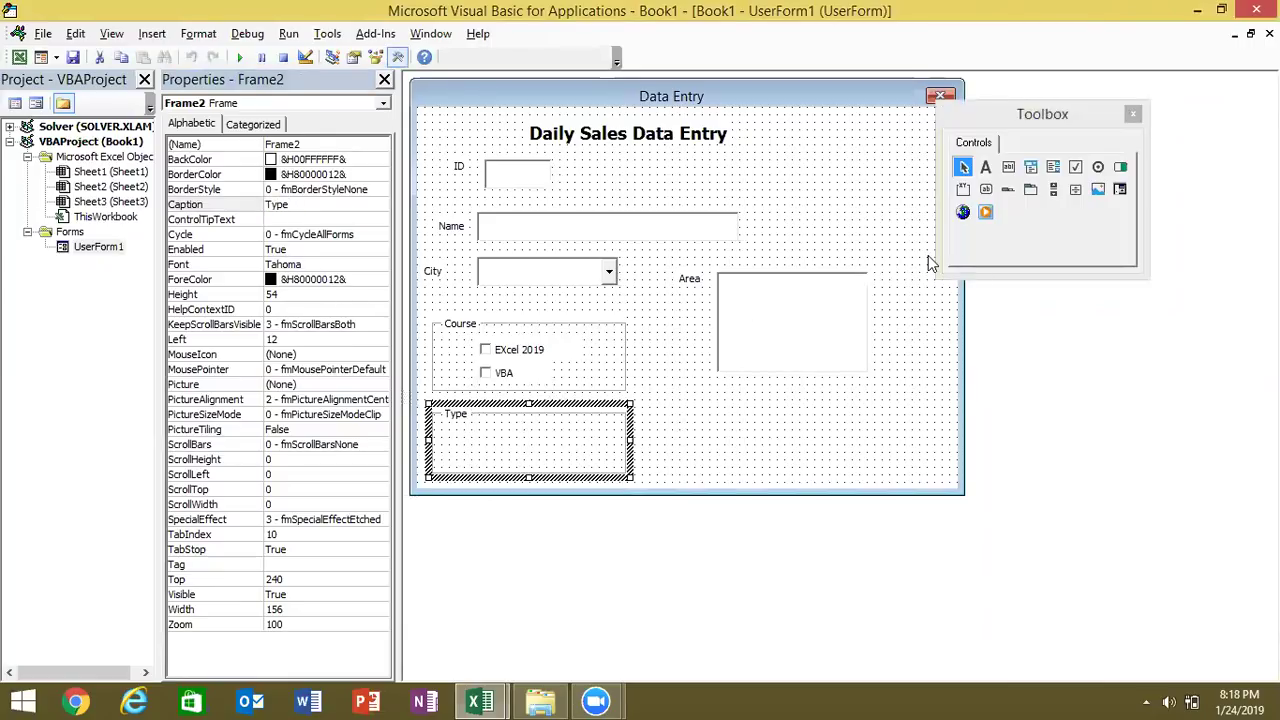
- Draw an option button about 96 by 18 inside the Type frame and change its caption to Mon to Fri
click(1100, 170)
drag(463, 420, 587, 447)
click(543, 433)
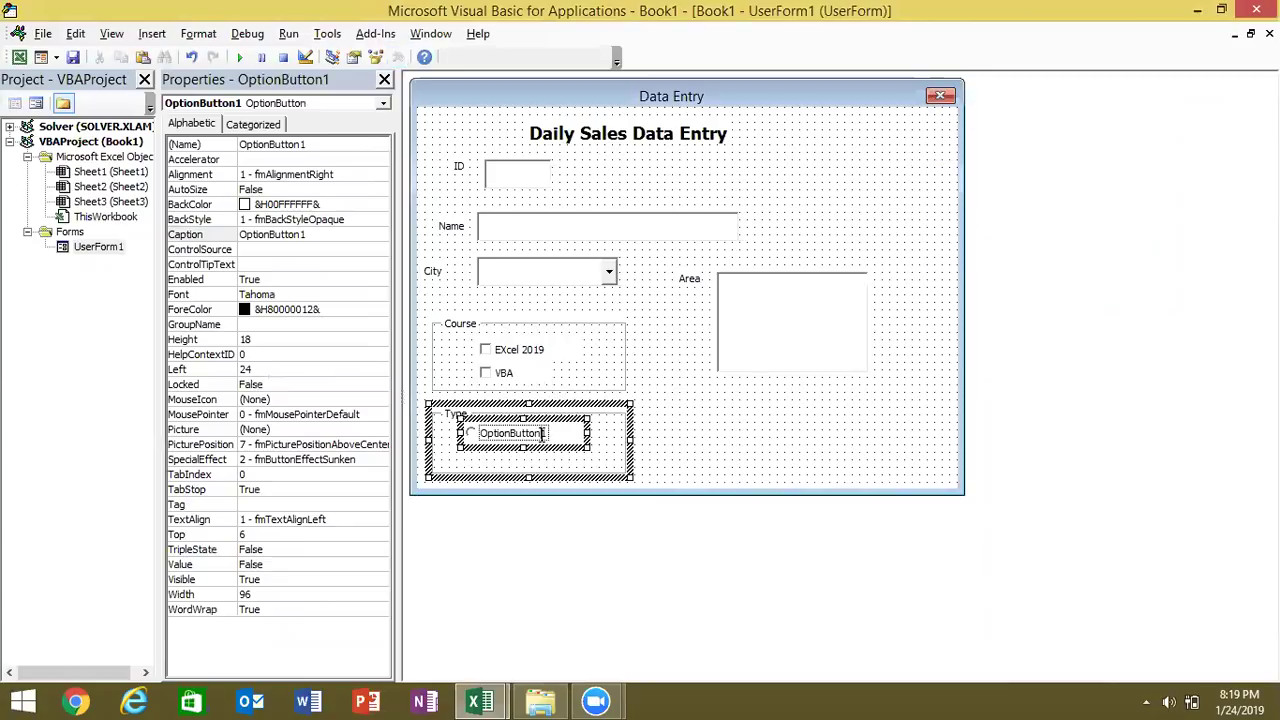
key(BackSpace)
key(BackSpace)
key(BackSpace)
key(BackSpace)
key(BackSpace)
key(BackSpace)
key(BackSpace)
key(BackSpace)
key(BackSpace)
key(BackSpace)
key(BackSpace)
key(BackSpace)
text(l)
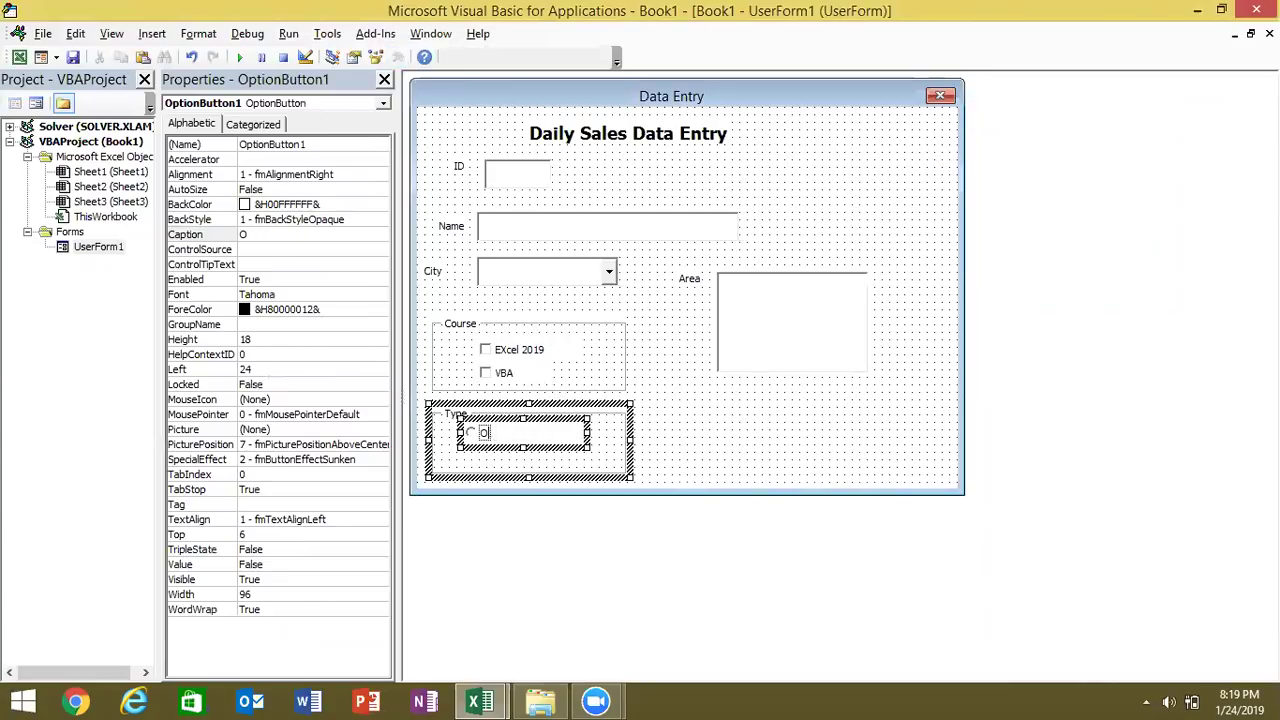
key(BackSpace)
text(Mon to Fri)
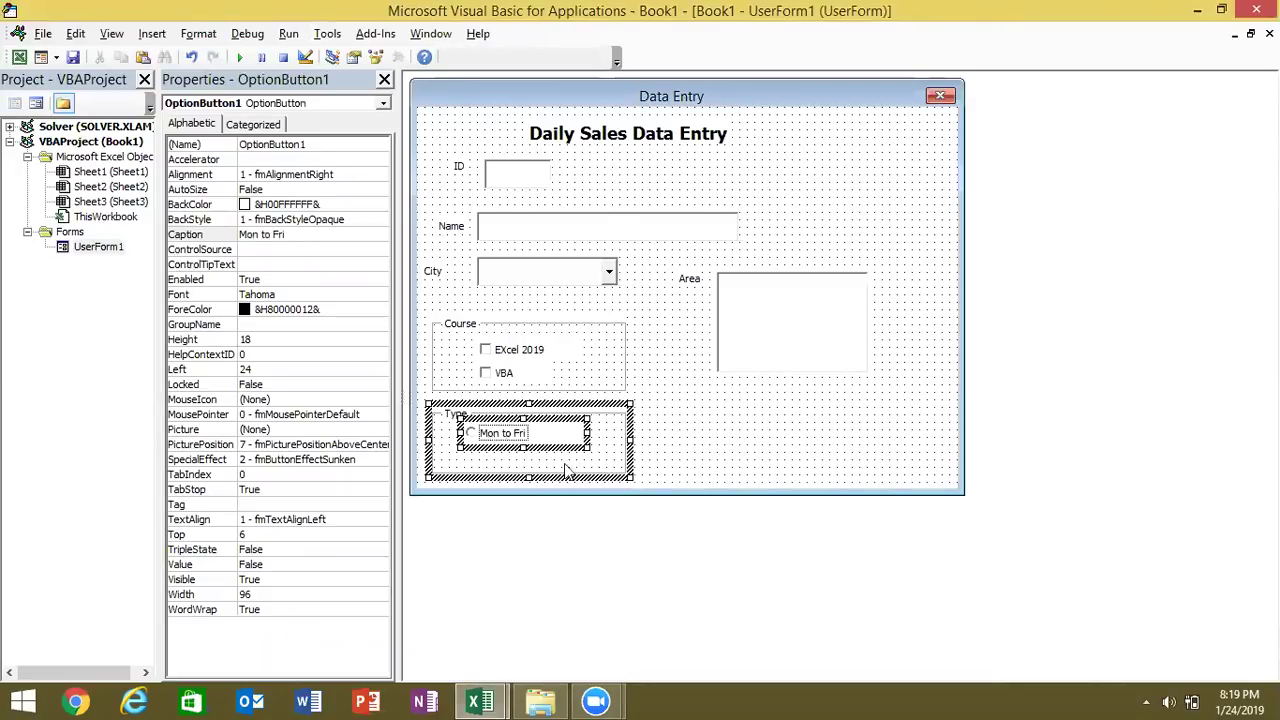
click(688, 464)
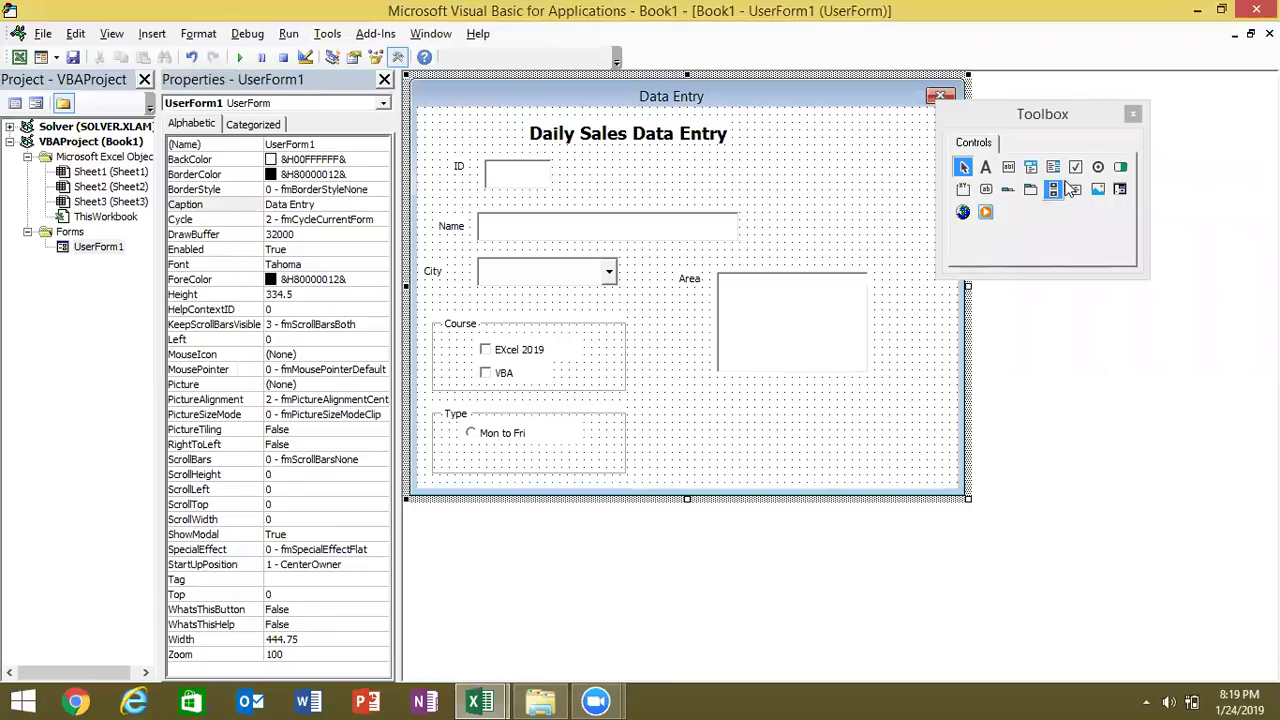
- Draw a second option button about 84 by 18 below Mon to Fri in the Type frame and caption it Sat - Sun
click(1098, 167)
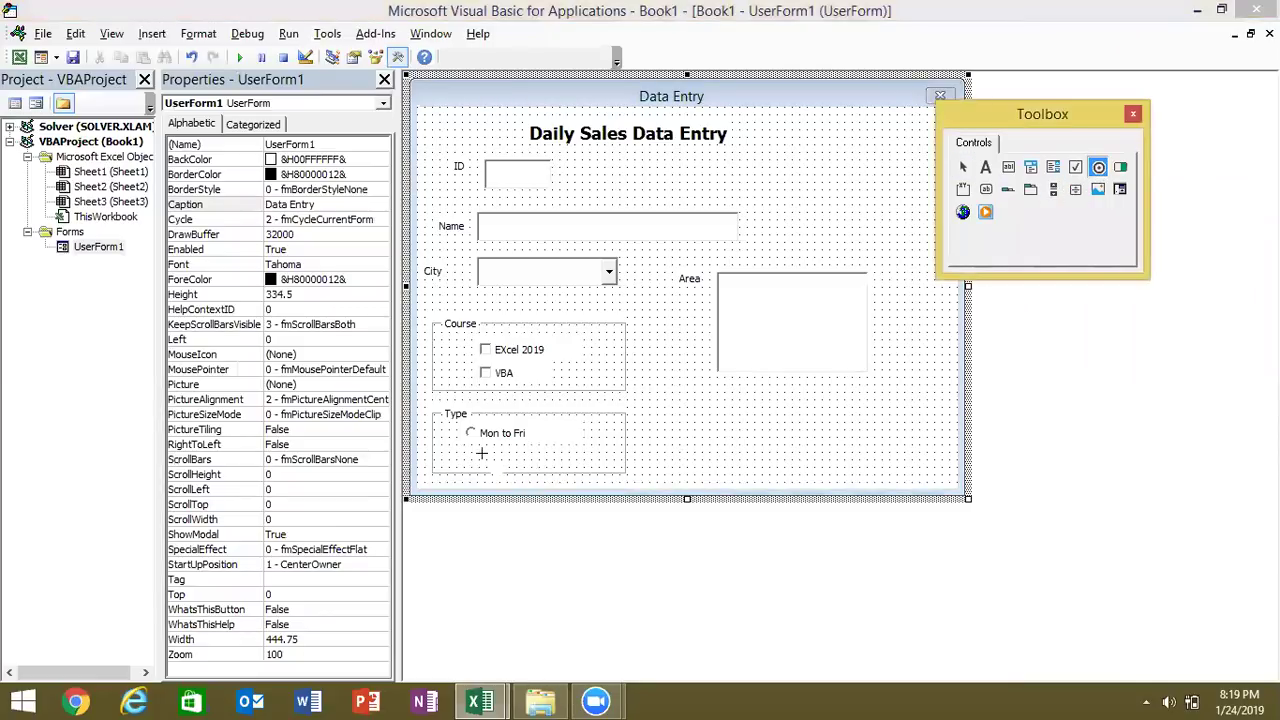
drag(466, 447, 570, 468)
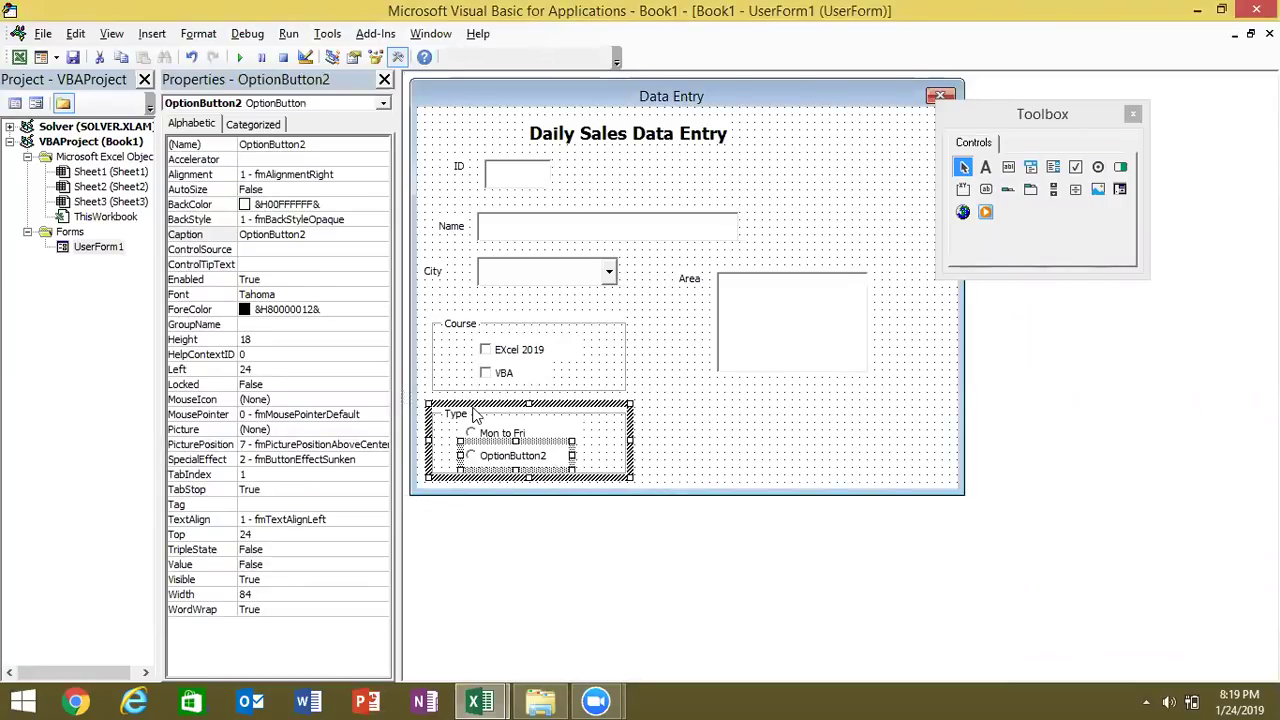
click(533, 465)
double_click(533, 465)
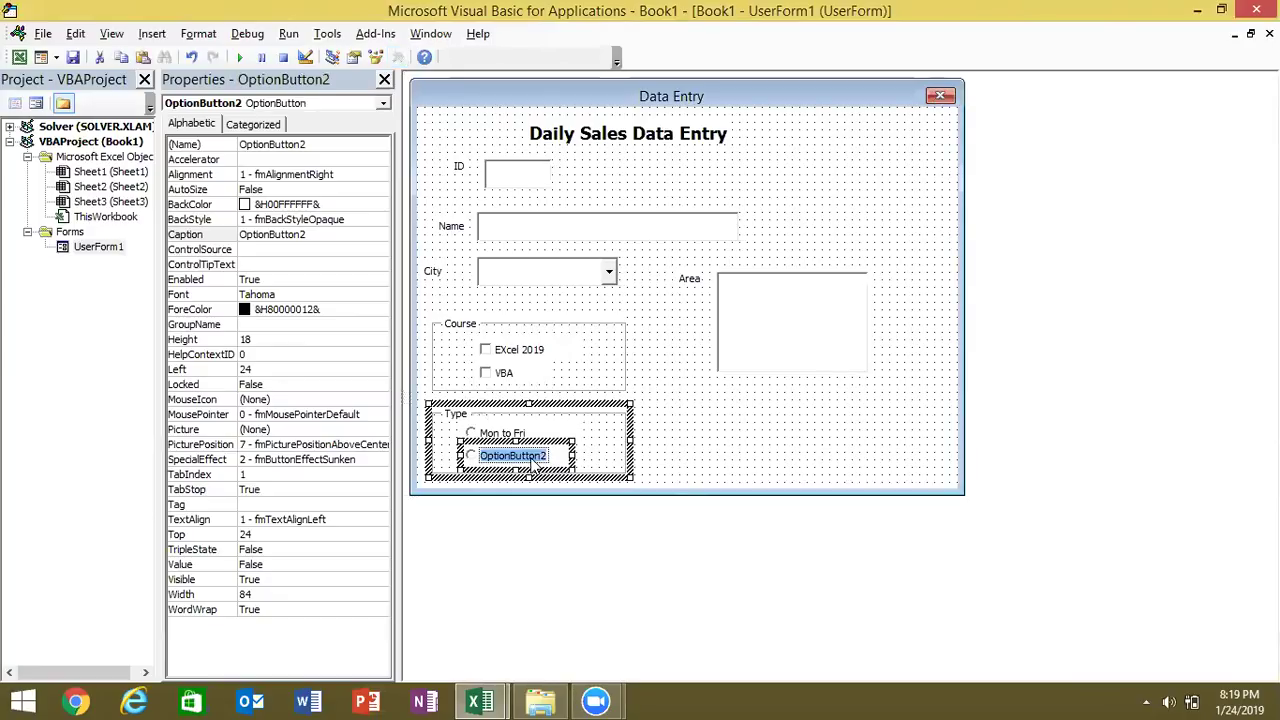
key(BackSpace)
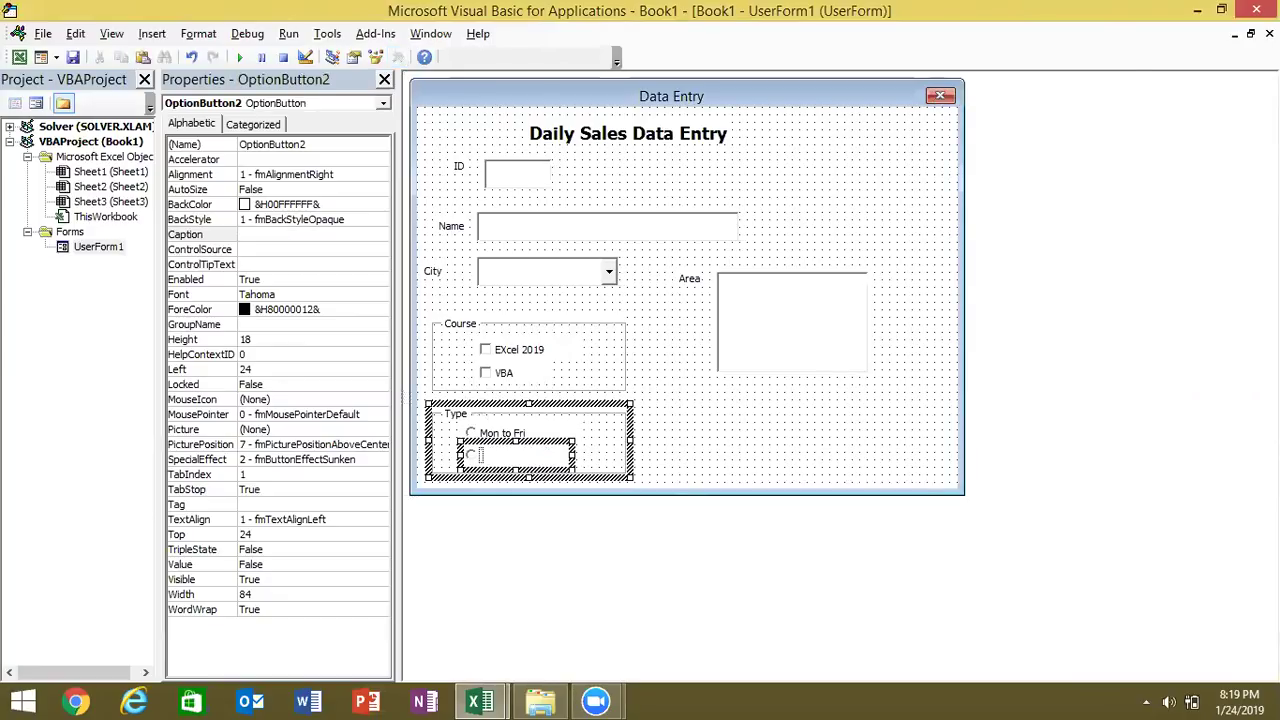
text(Sat -)
text(Sun)
click(750, 468)
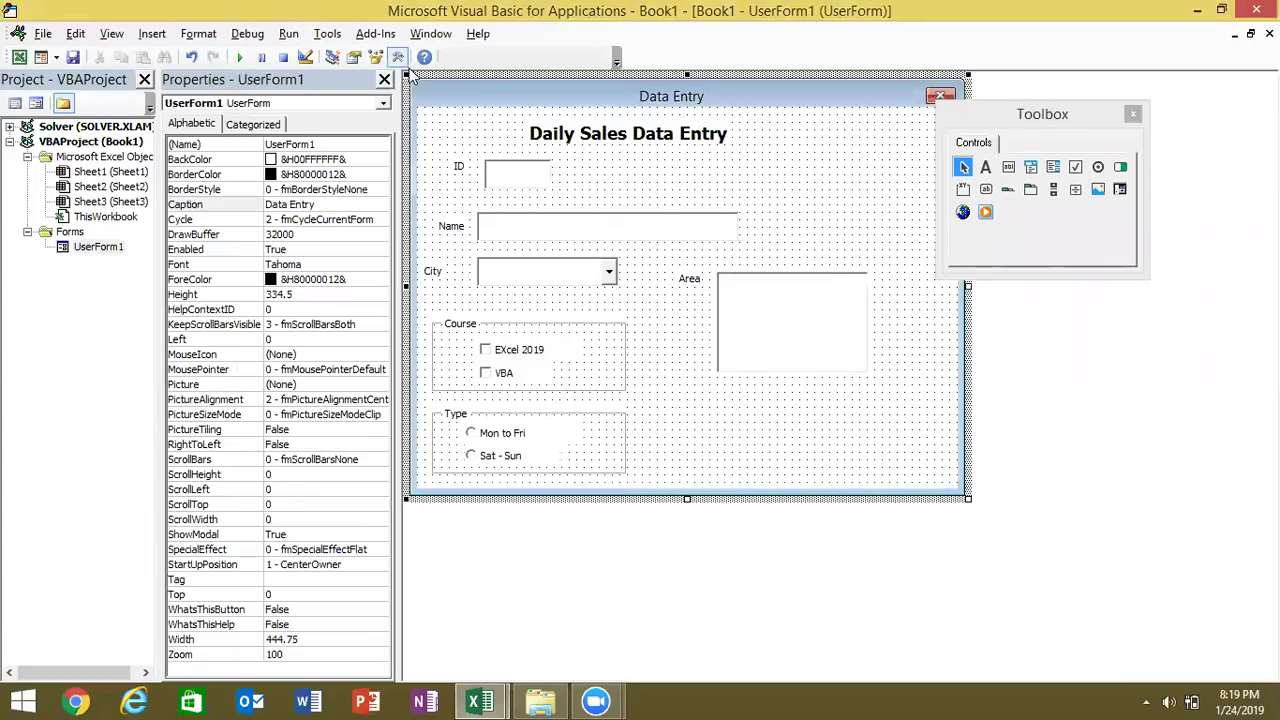
- Run the form, test switching between the Mon to Fri and Sat - Sun options, and close it
click(243, 59)
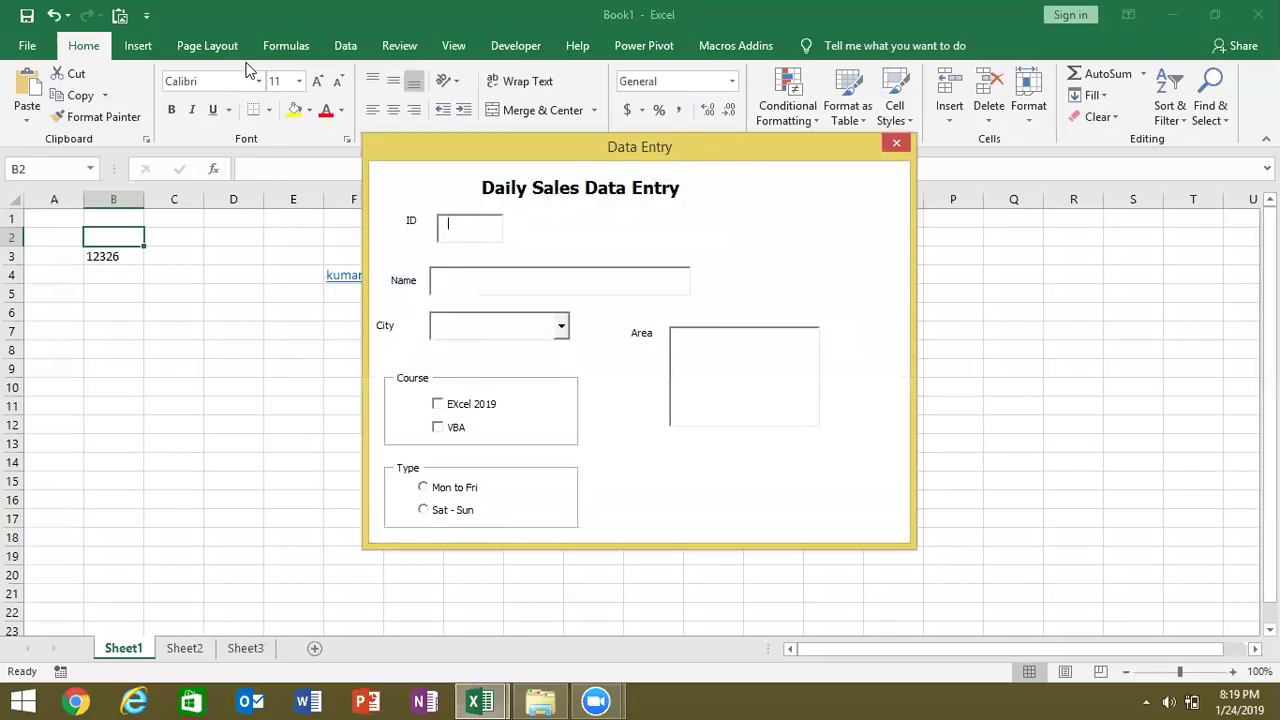
click(429, 488)
click(427, 509)
click(426, 486)
click(901, 152)
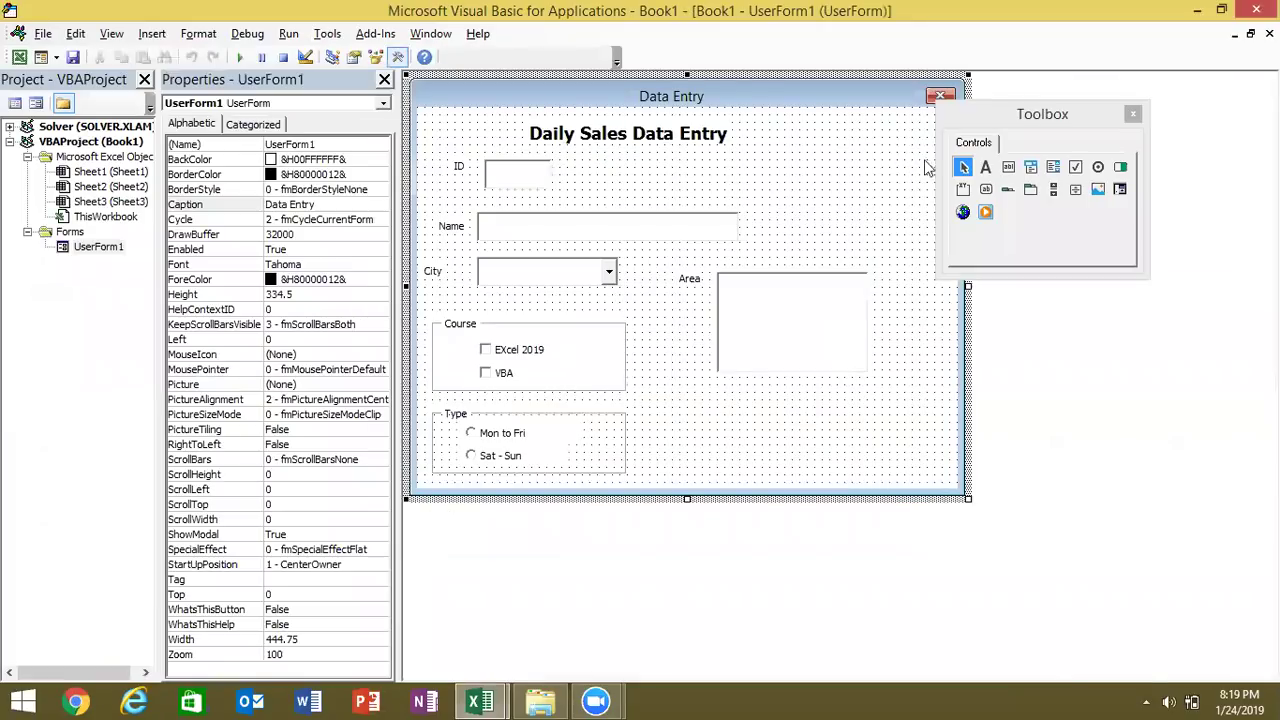
- Draw an option button about 108 by 24 below the Area list box, outside the frames, and test it in the running form with the Type options
click(1098, 166)
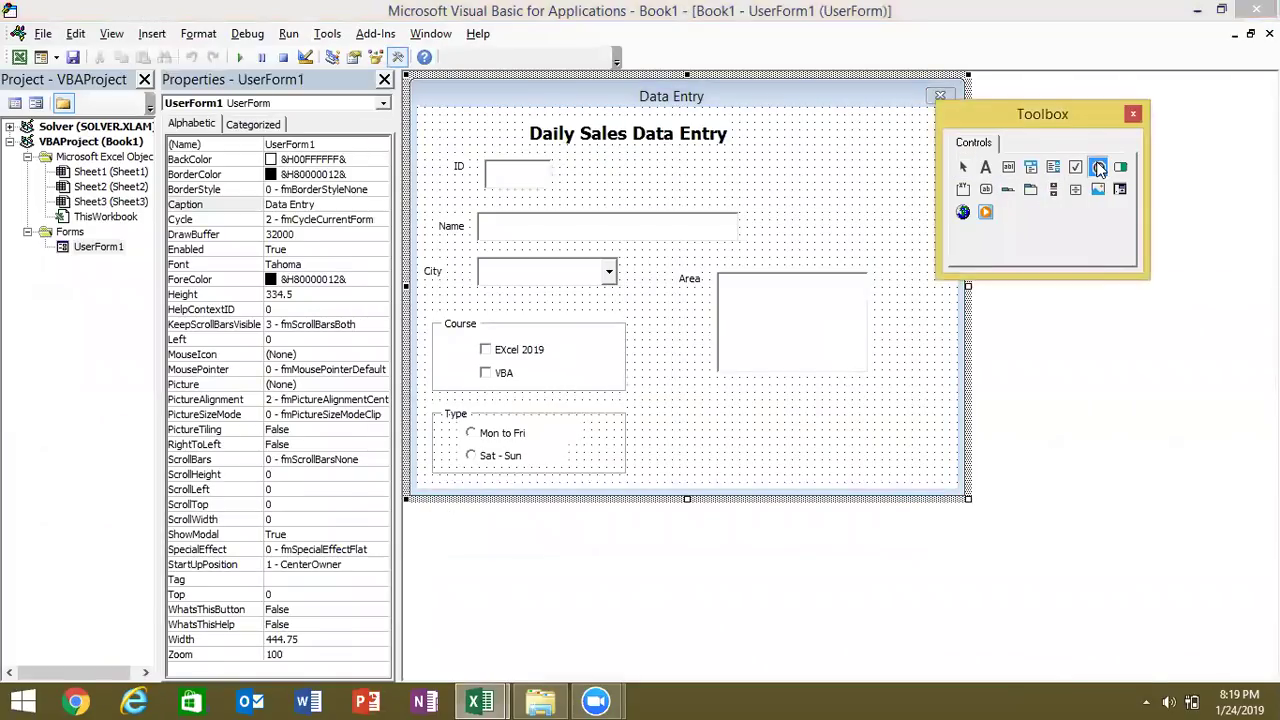
drag(686, 425, 824, 455)
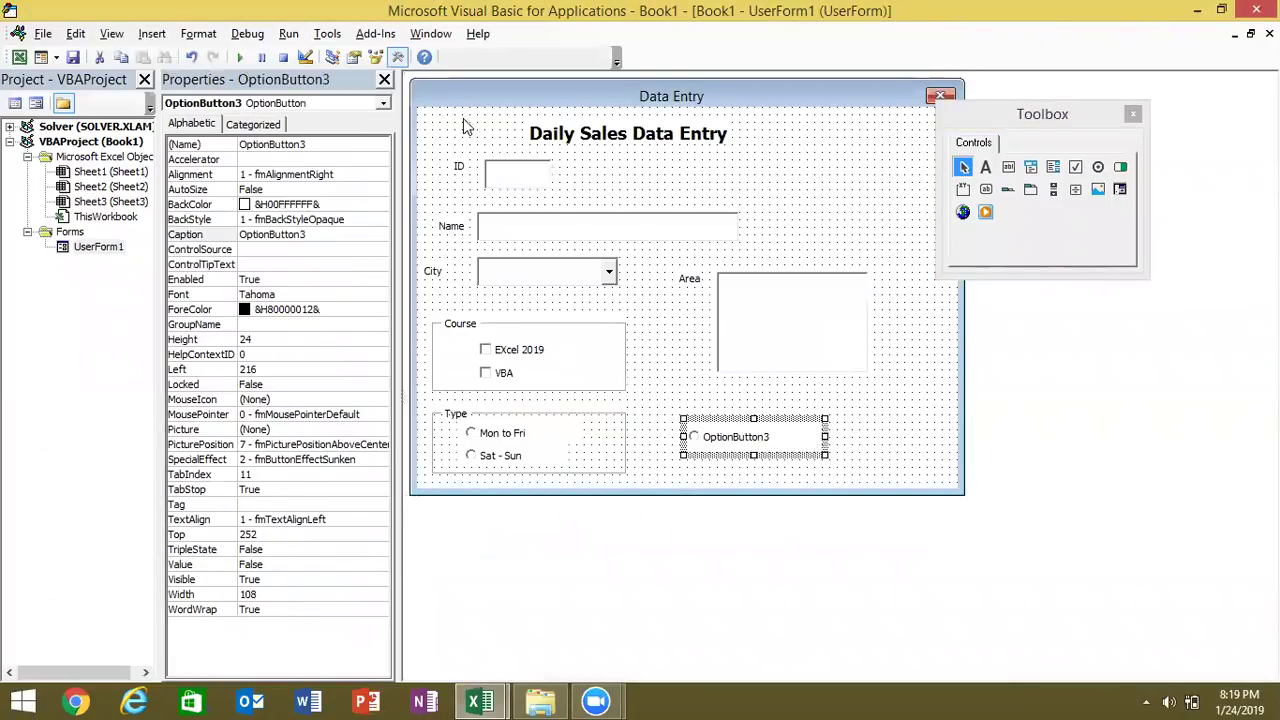
click(240, 57)
click(446, 489)
click(446, 510)
click(674, 494)
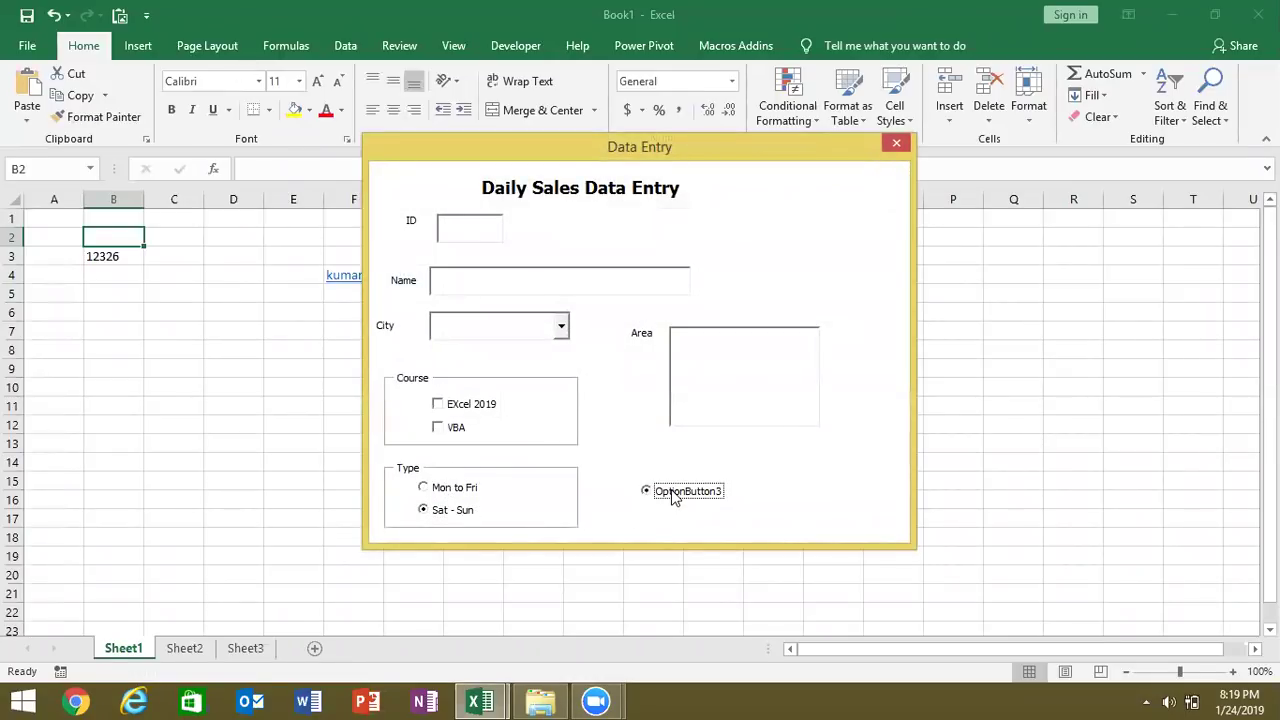
click(898, 146)
- Return to the worksheet, copy cell B3 and paste it into E6 using the Paste Special option All except borders
key(alt+F11)
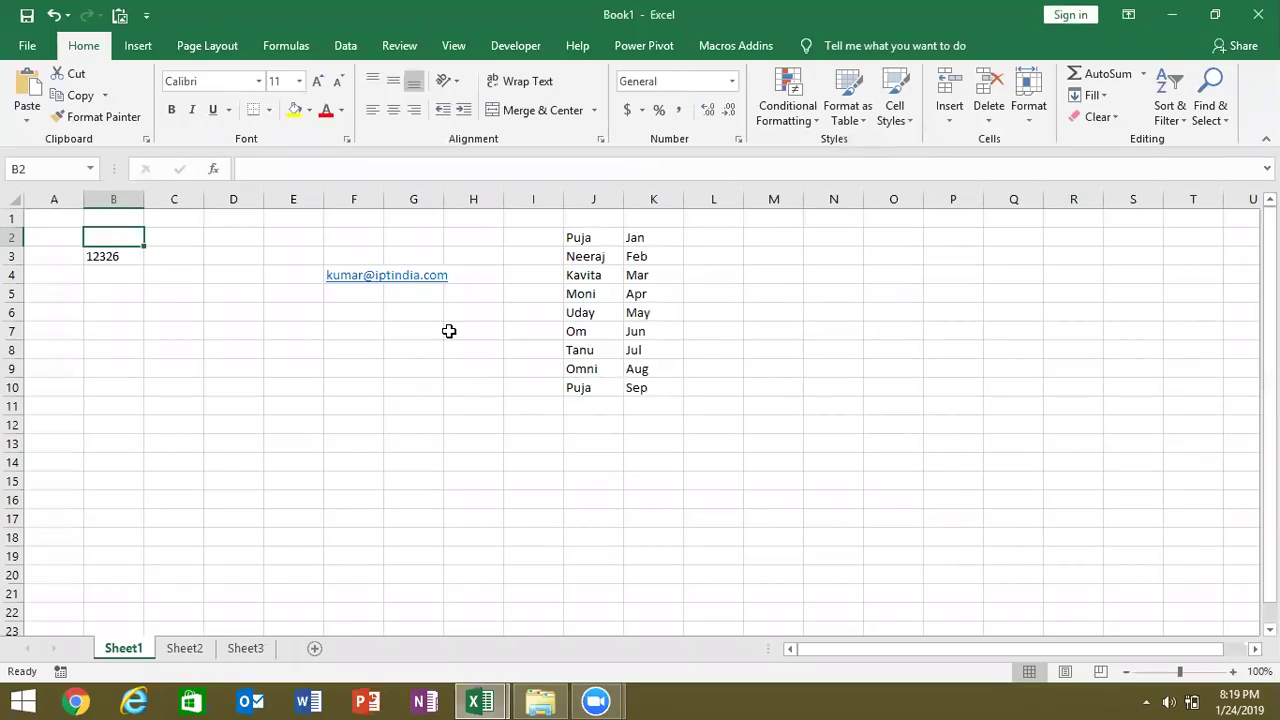
key(Down)
key(ctrl+c)
right_click(266, 313)
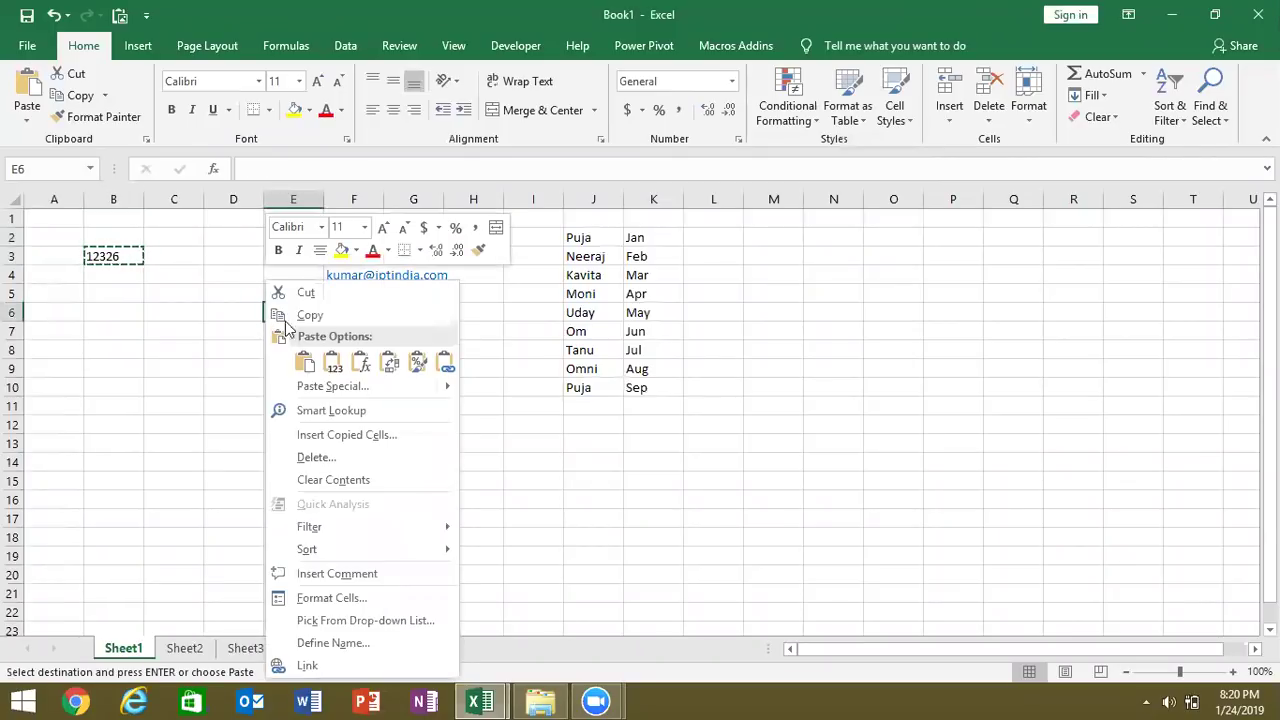
click(375, 384)
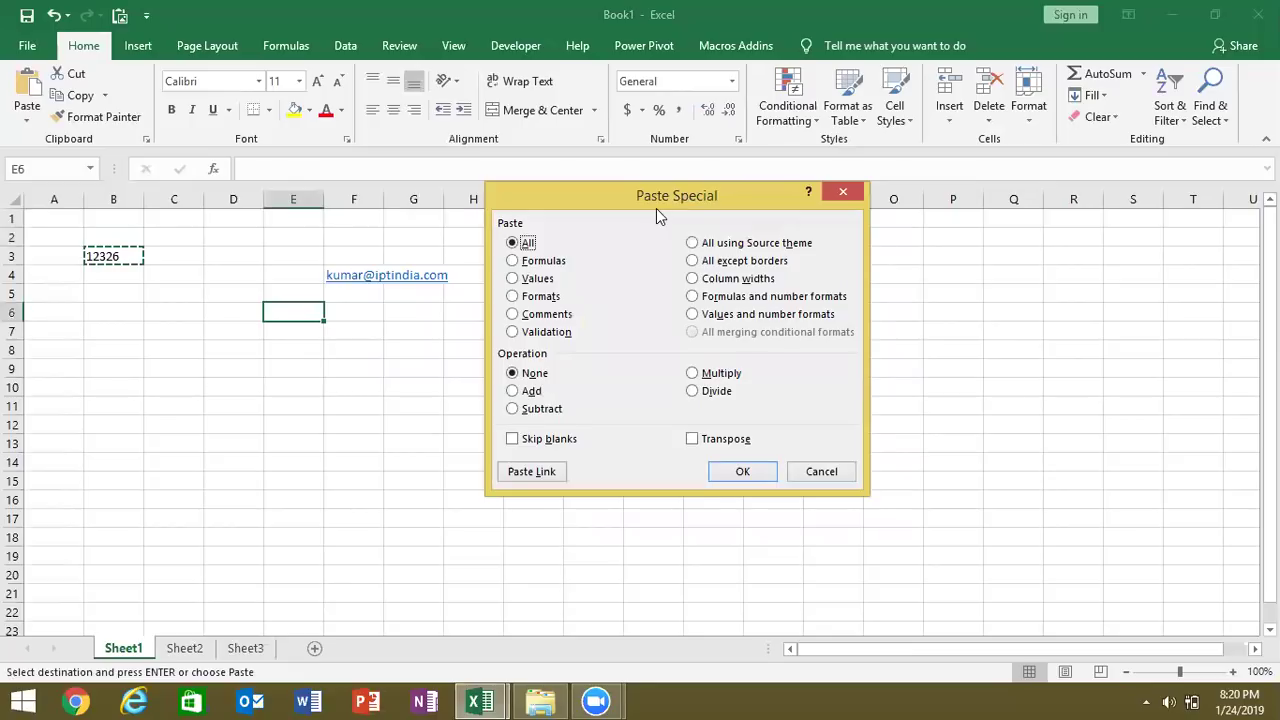
drag(656, 208, 683, 173)
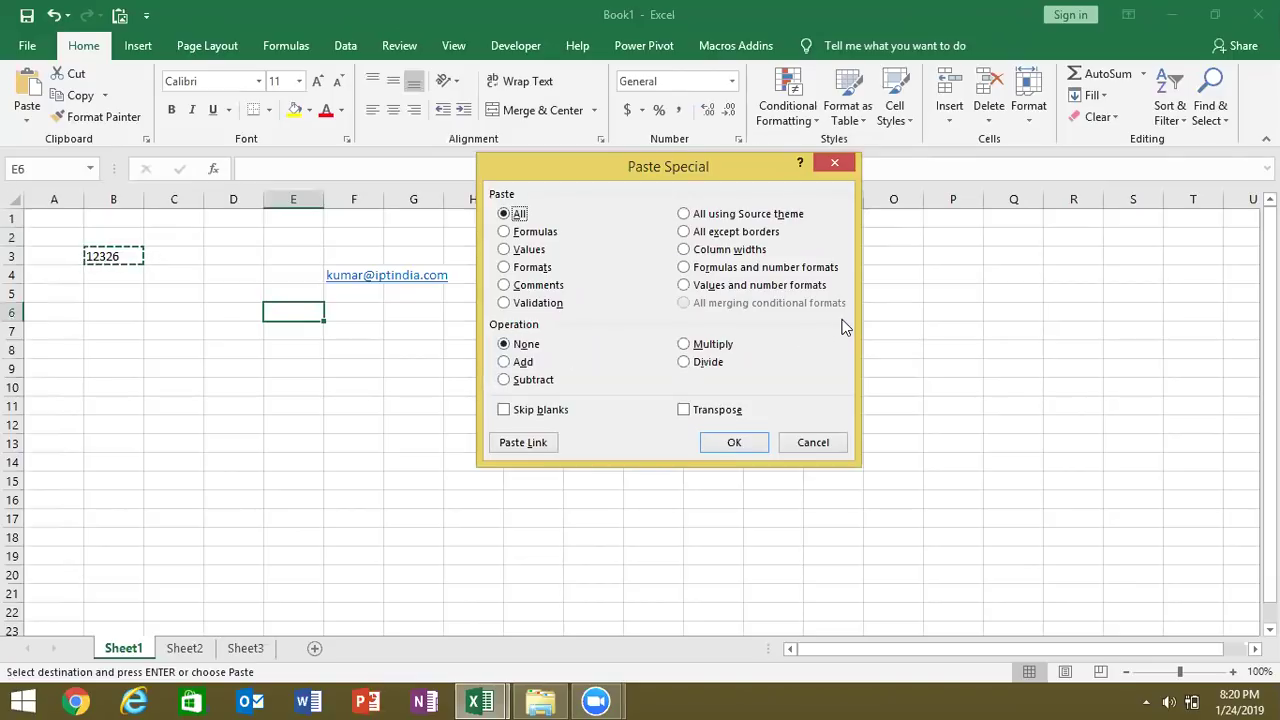
click(505, 231)
click(684, 249)
double_click(683, 231)
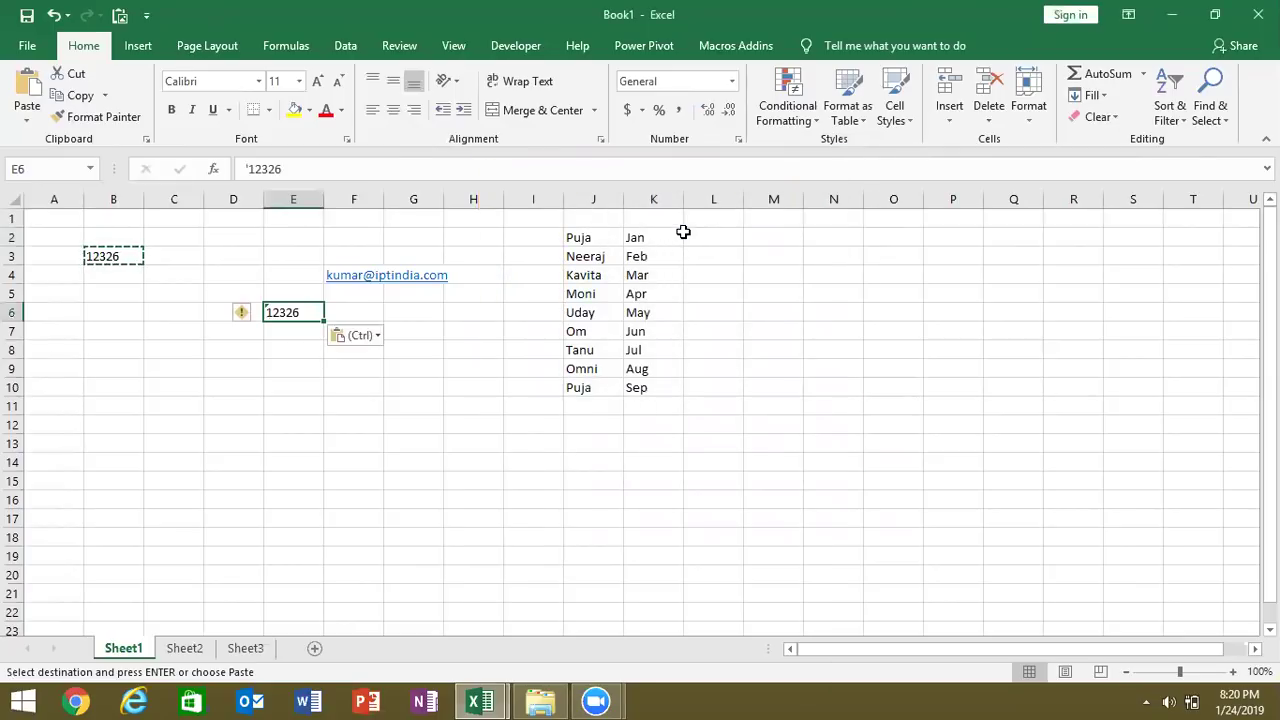
- Examine how the Add and None operation options switch in Paste Special for E6, and close the dialog without pasting
right_click(313, 317)
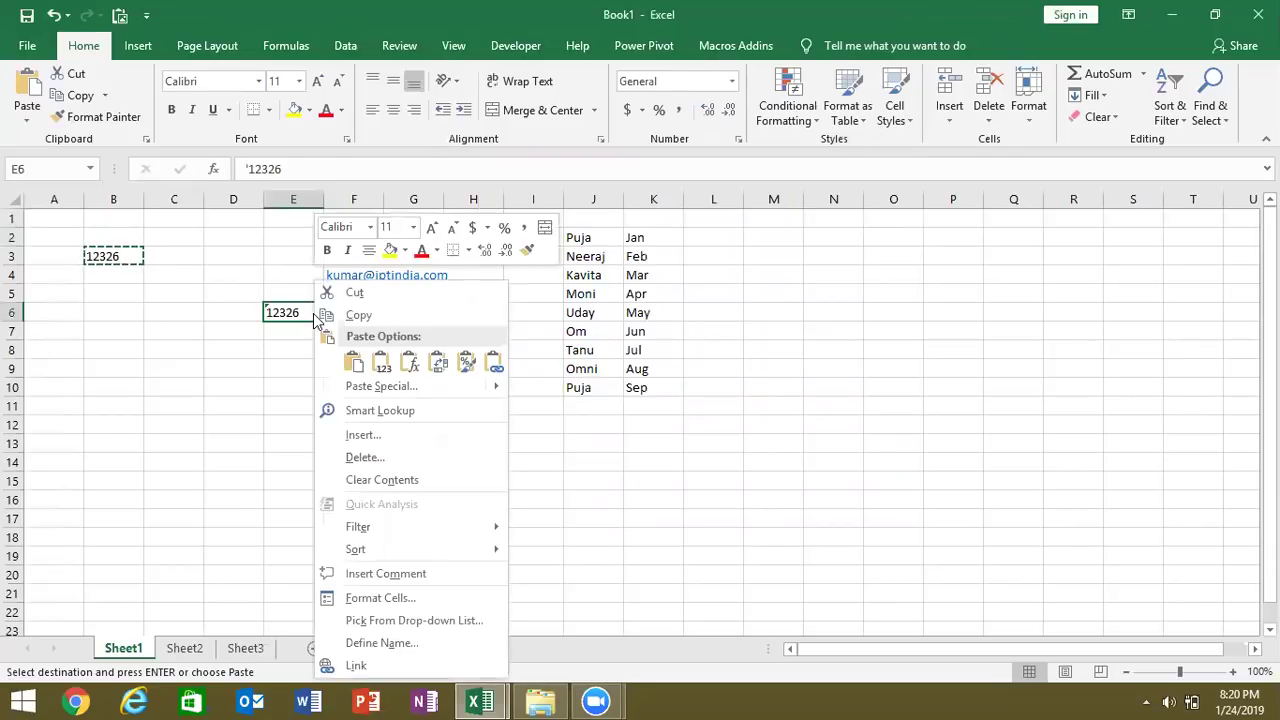
click(435, 387)
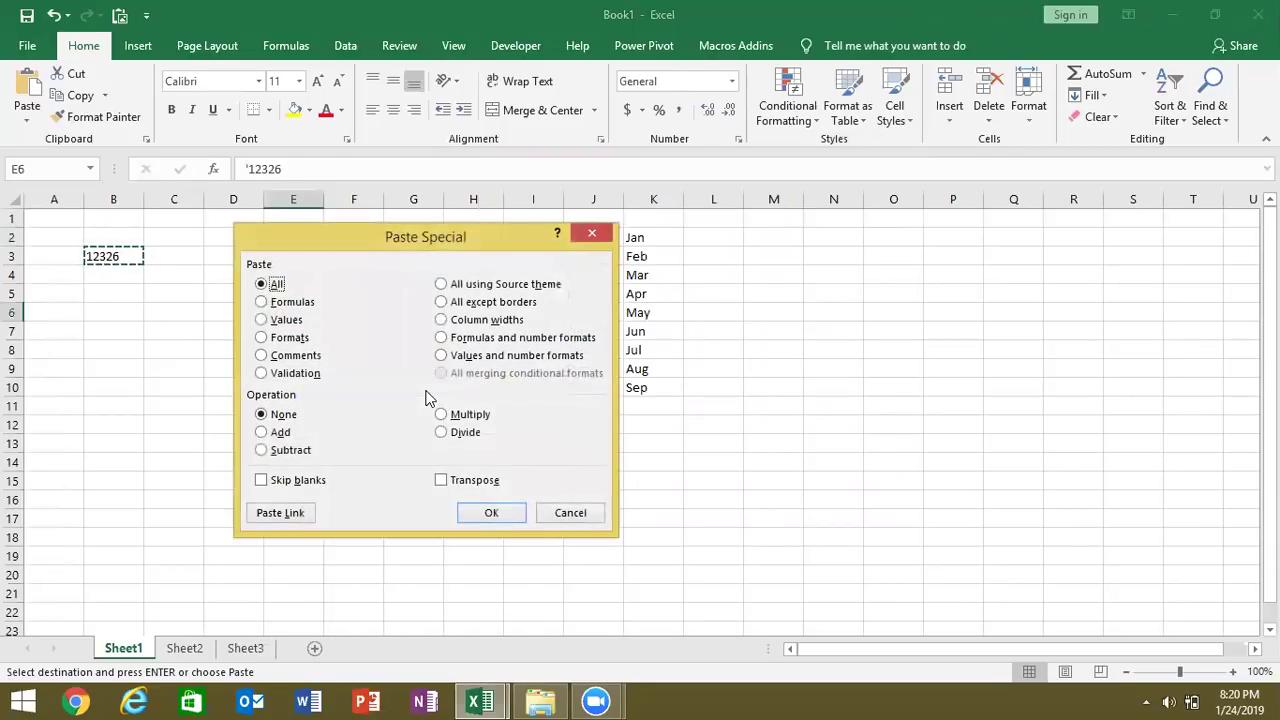
click(268, 437)
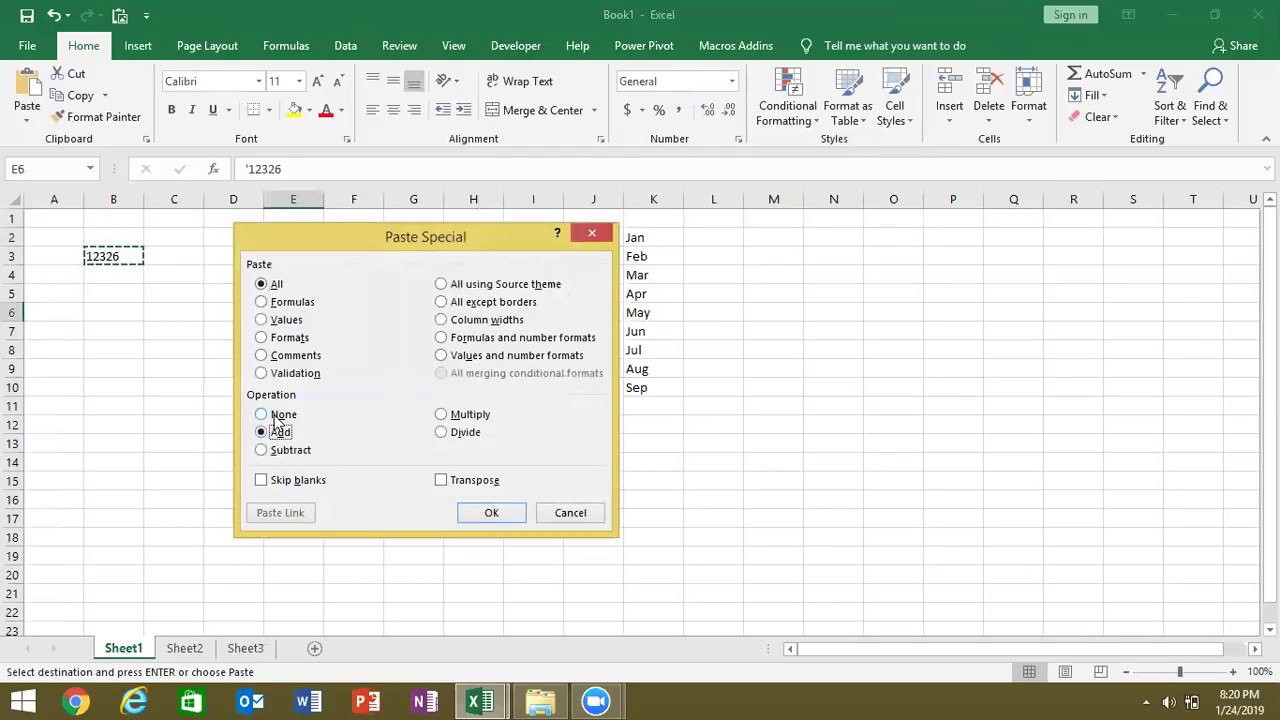
click(276, 417)
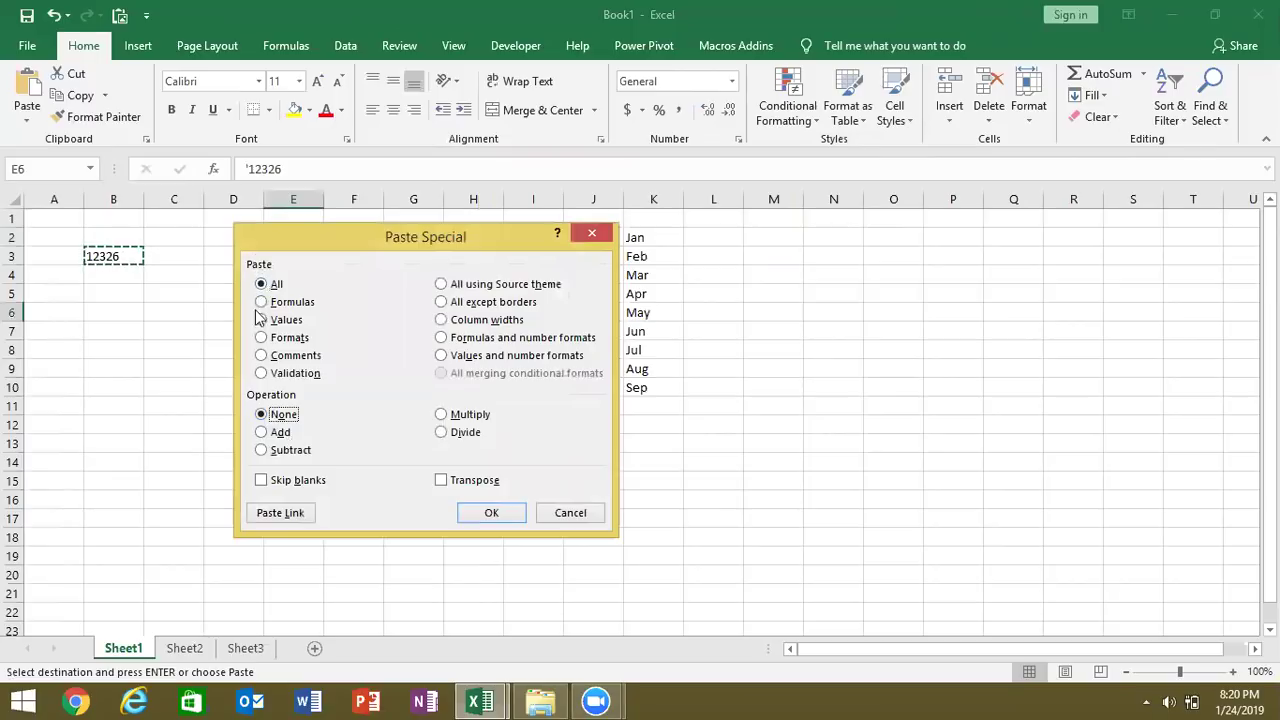
click(266, 438)
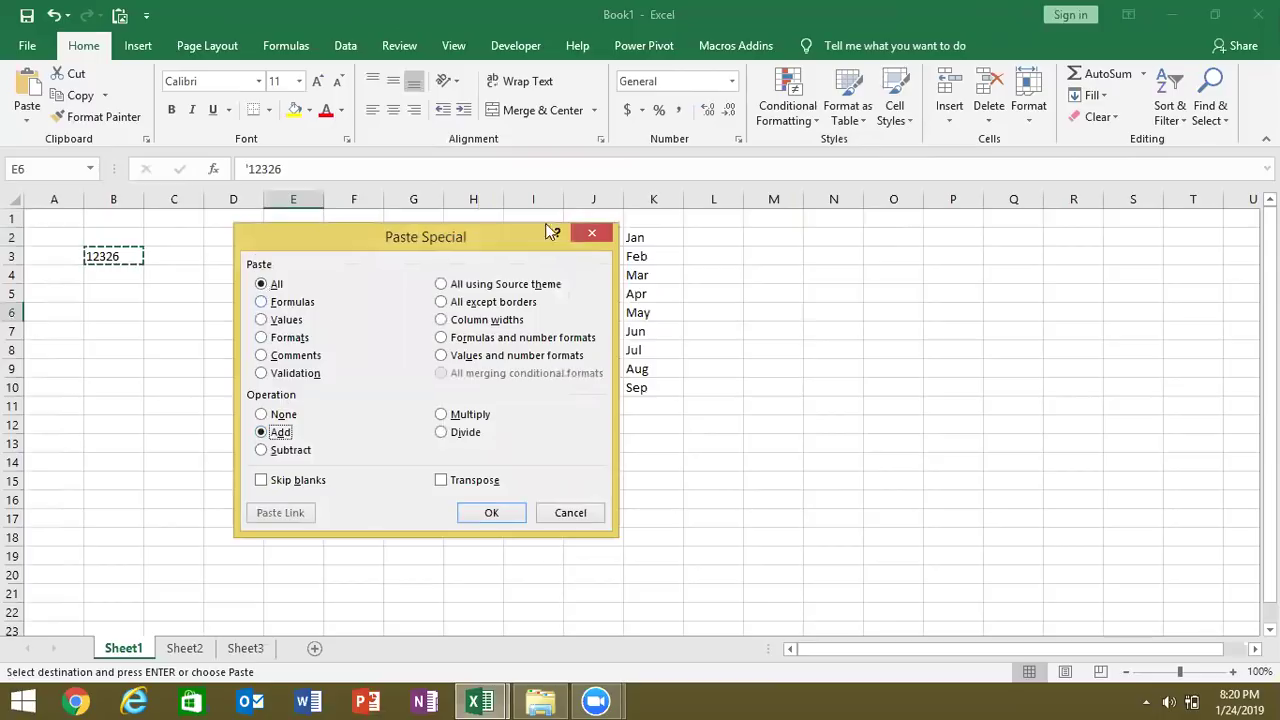
click(592, 235)
- Switch back to the Visual Basic editor, delete the option button outside the frames, and enlarge the form to about 460 by 366
key(alt+Tab)
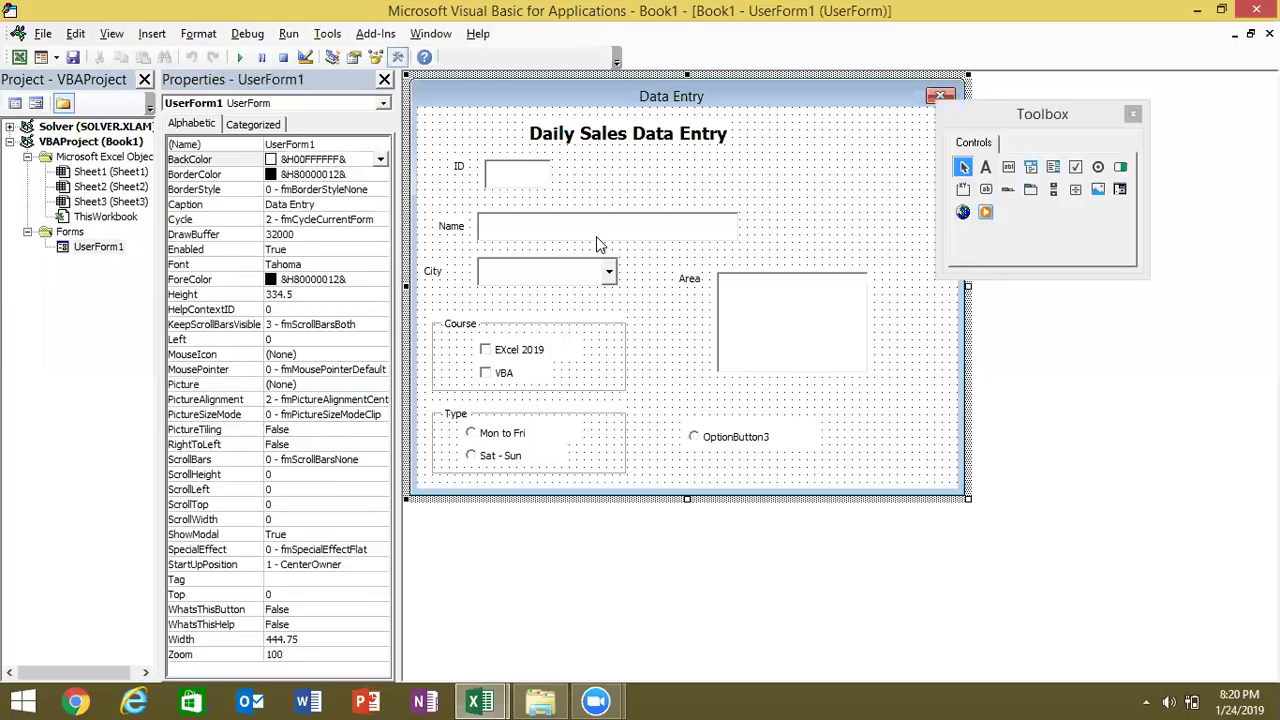
click(743, 443)
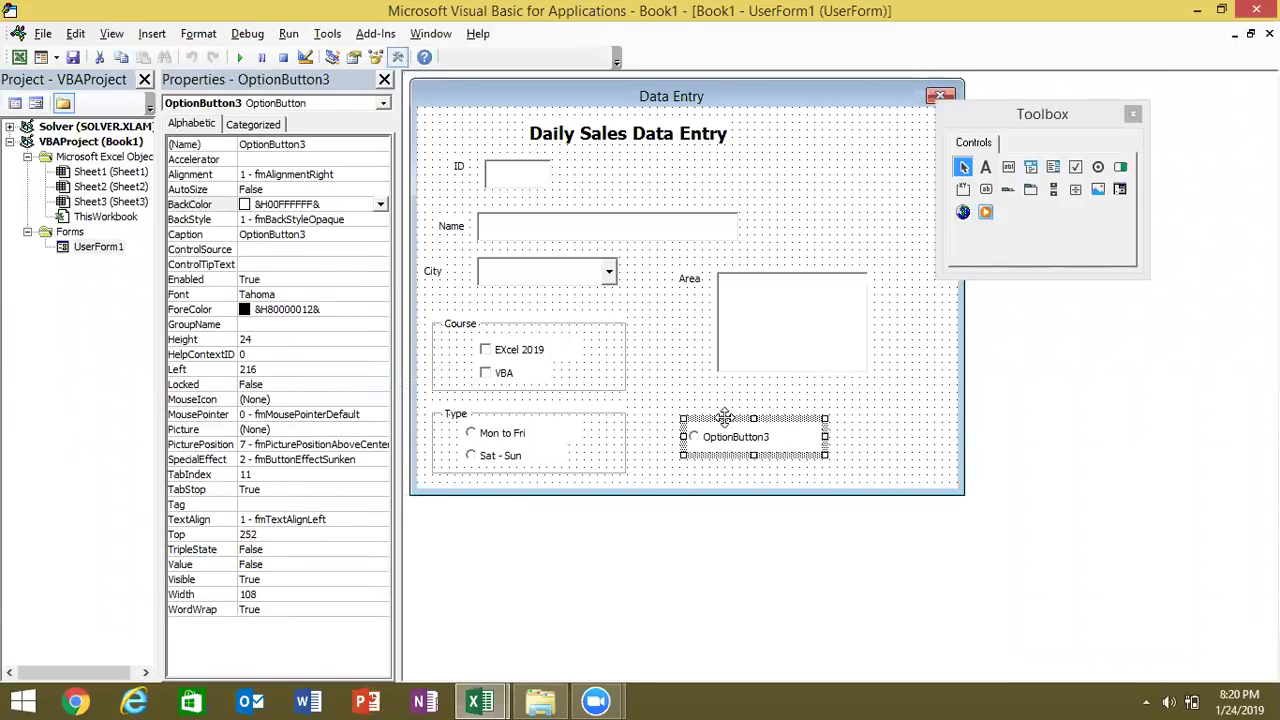
key(Delete)
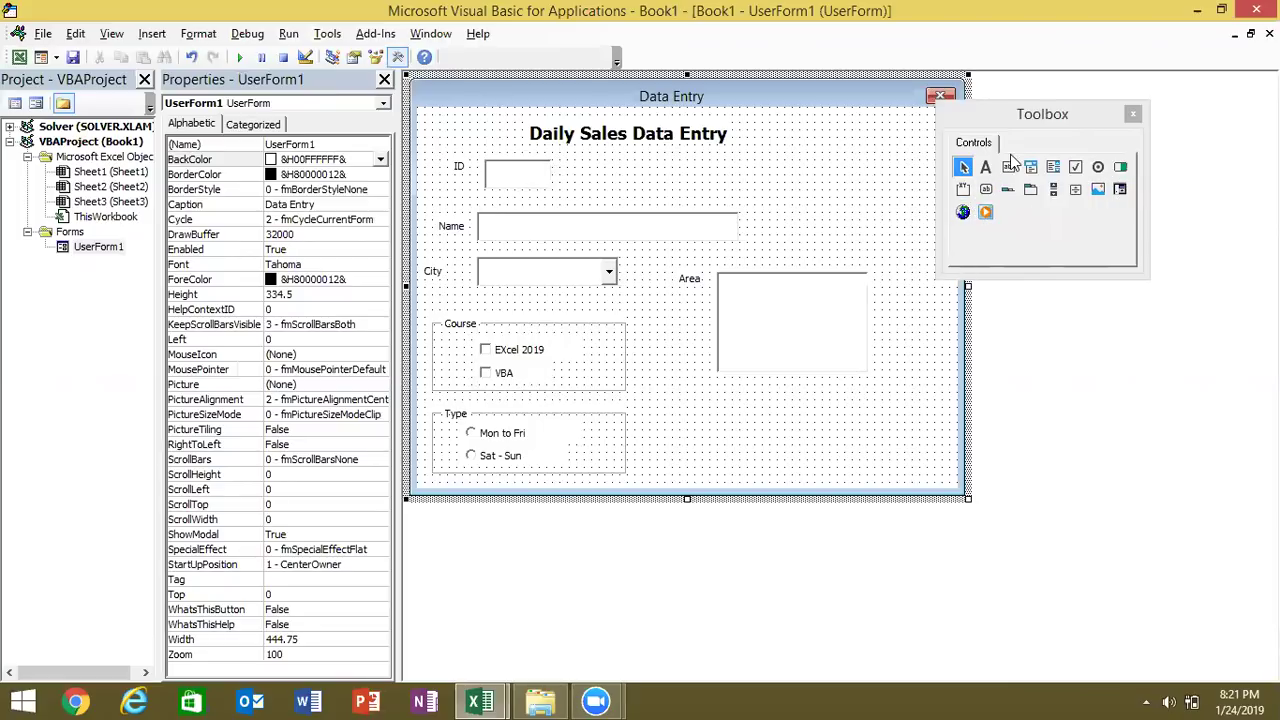
drag(968, 498, 986, 538)
- Draw a command button about 78 by 30 below the Area list box and change its caption to Submit
click(985, 190)
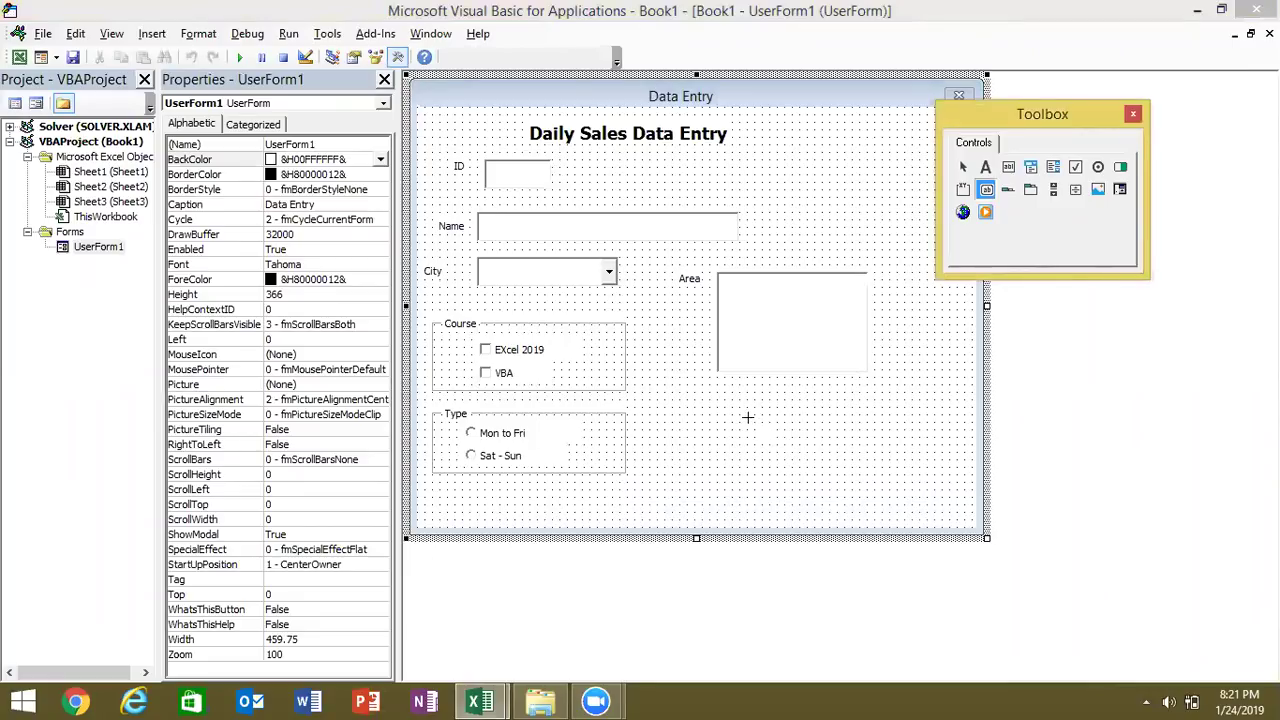
drag(815, 425, 912, 460)
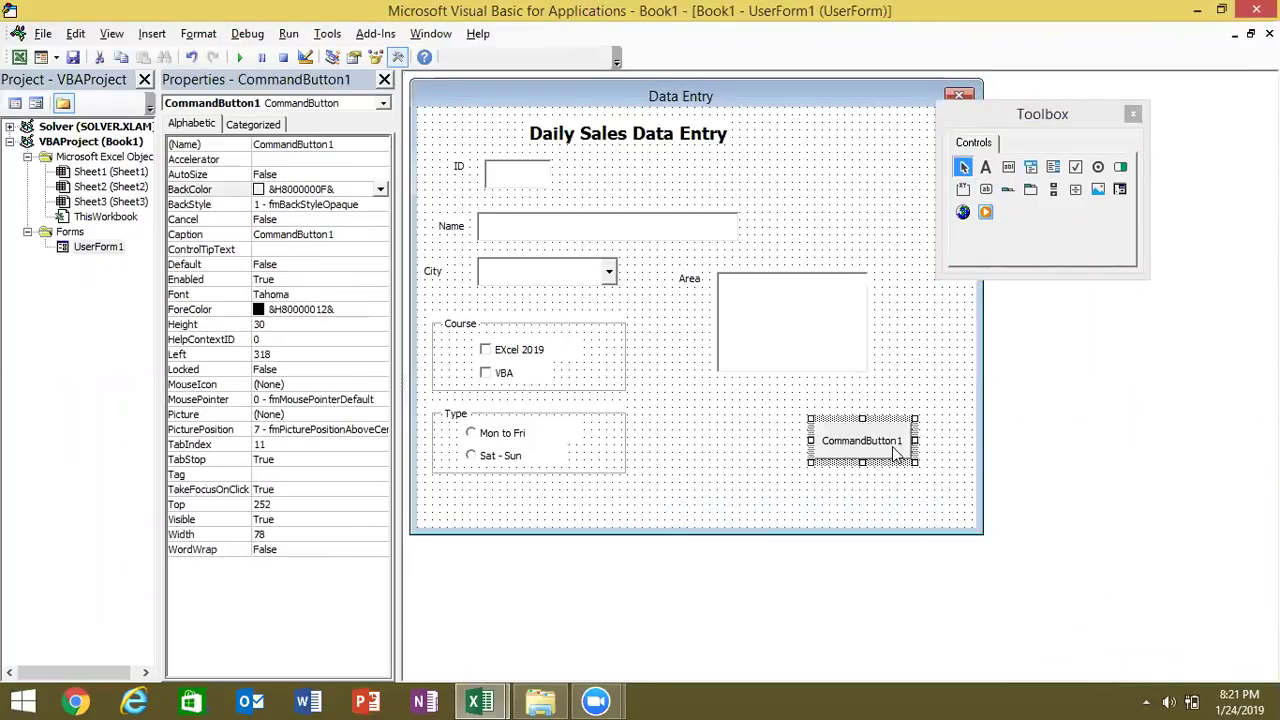
click(897, 452)
key(BackSpace)
key(BackSpace)
key(BackSpace)
key(BackSpace)
key(BackSpace)
key(BackSpace)
key(BackSpace)
key(BackSpace)
key(BackSpace)
key(BackSpace)
key(BackSpace)
key(BackSpace)
key(BackSpace)
key(Delete)
text(Submit)
click(920, 406)
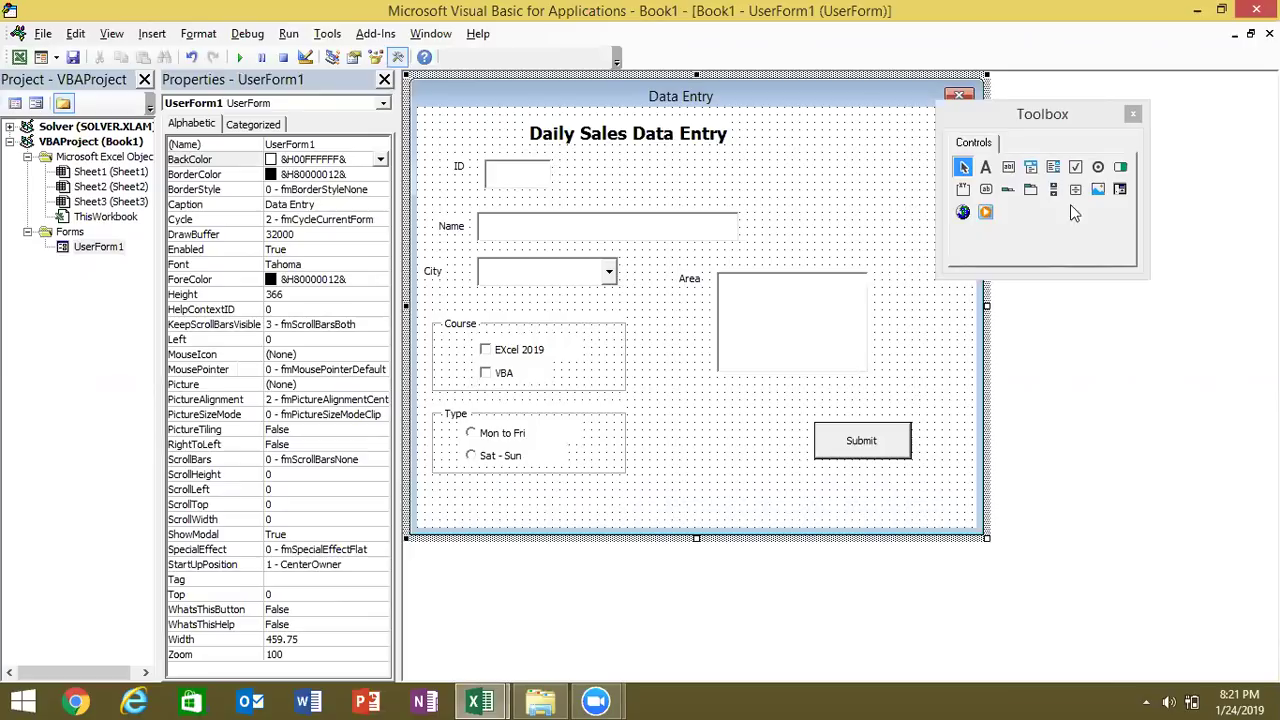
- Draw a second command button about 66 by 24 to the left of Submit and caption it Clear
click(985, 189)
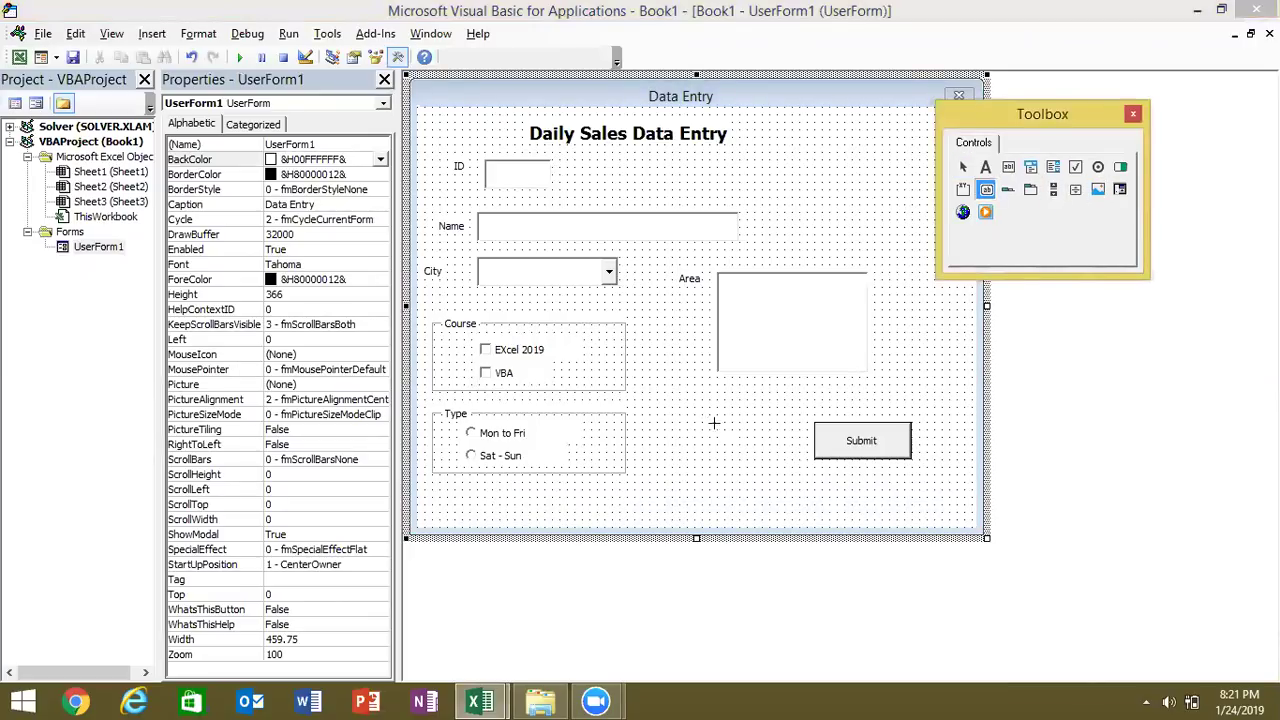
drag(714, 431, 789, 461)
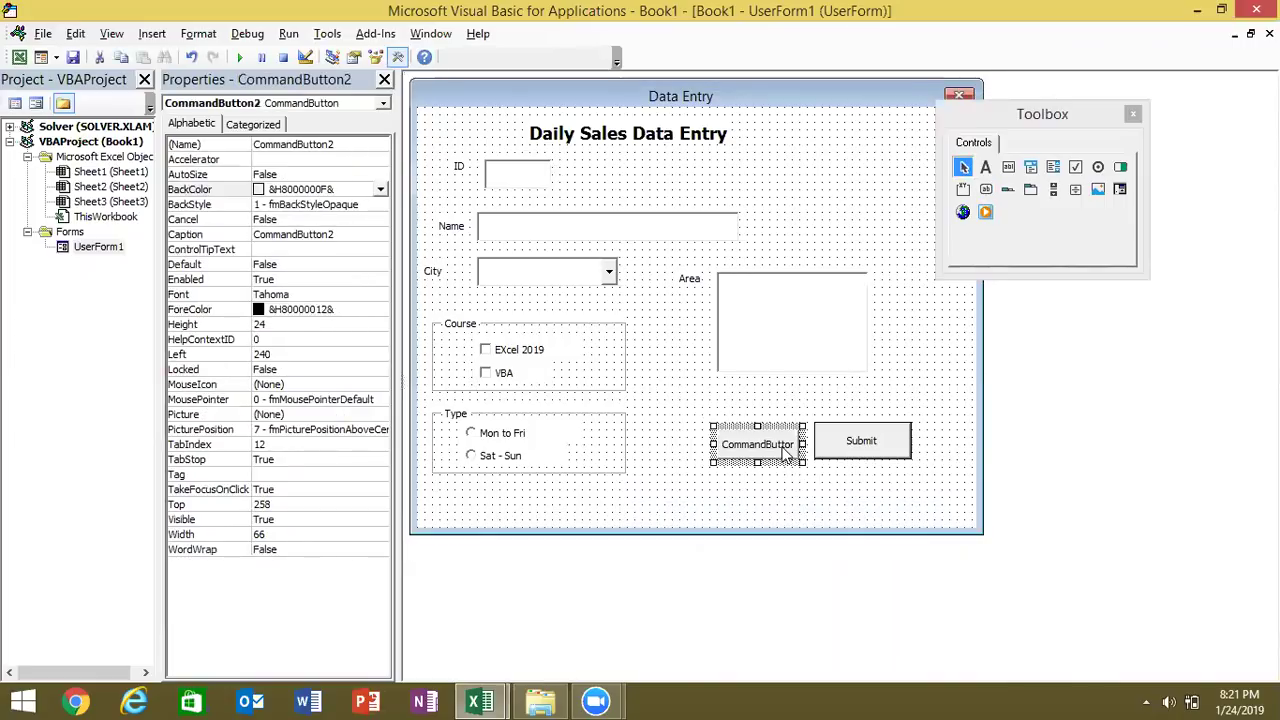
click(783, 446)
key(BackSpace)
key(BackSpace)
key(BackSpace)
key(BackSpace)
key(BackSpace)
key(BackSpace)
key(BackSpace)
key(BackSpace)
key(BackSpace)
key(BackSpace)
key(BackSpace)
key(BackSpace)
key(BackSpace)
key(BackSpace)
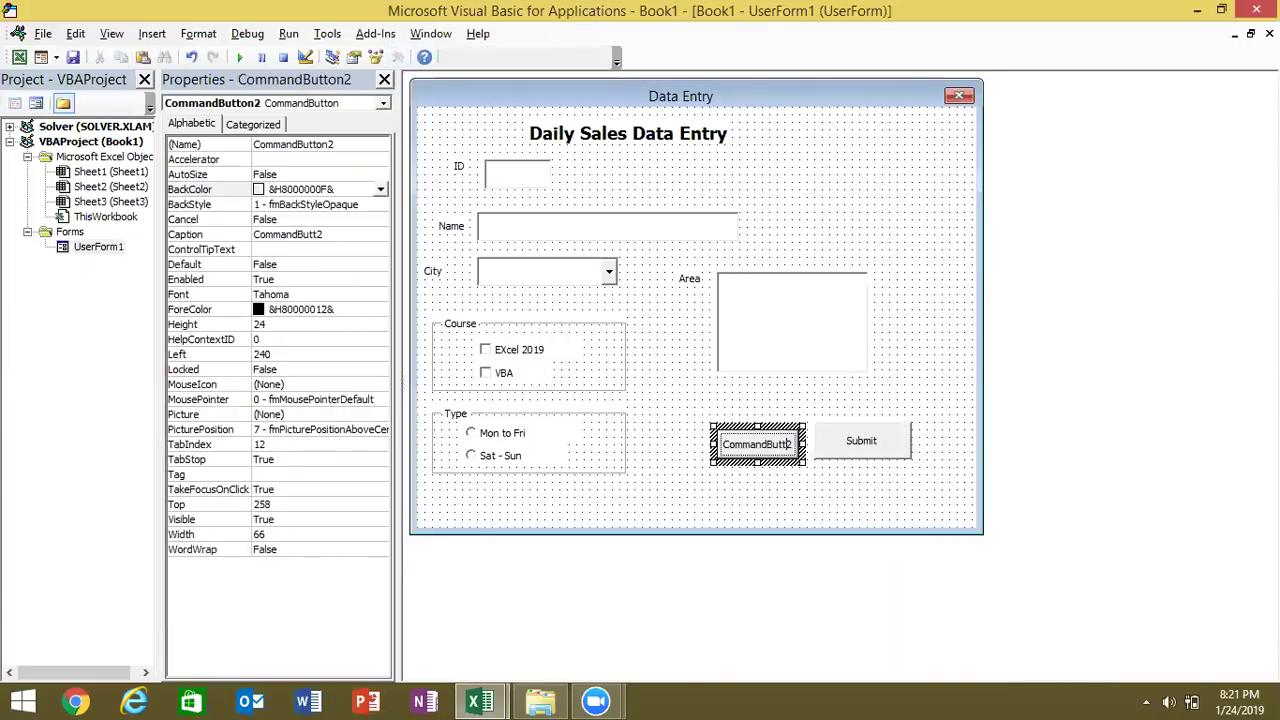
text(Clear)
click(863, 472)
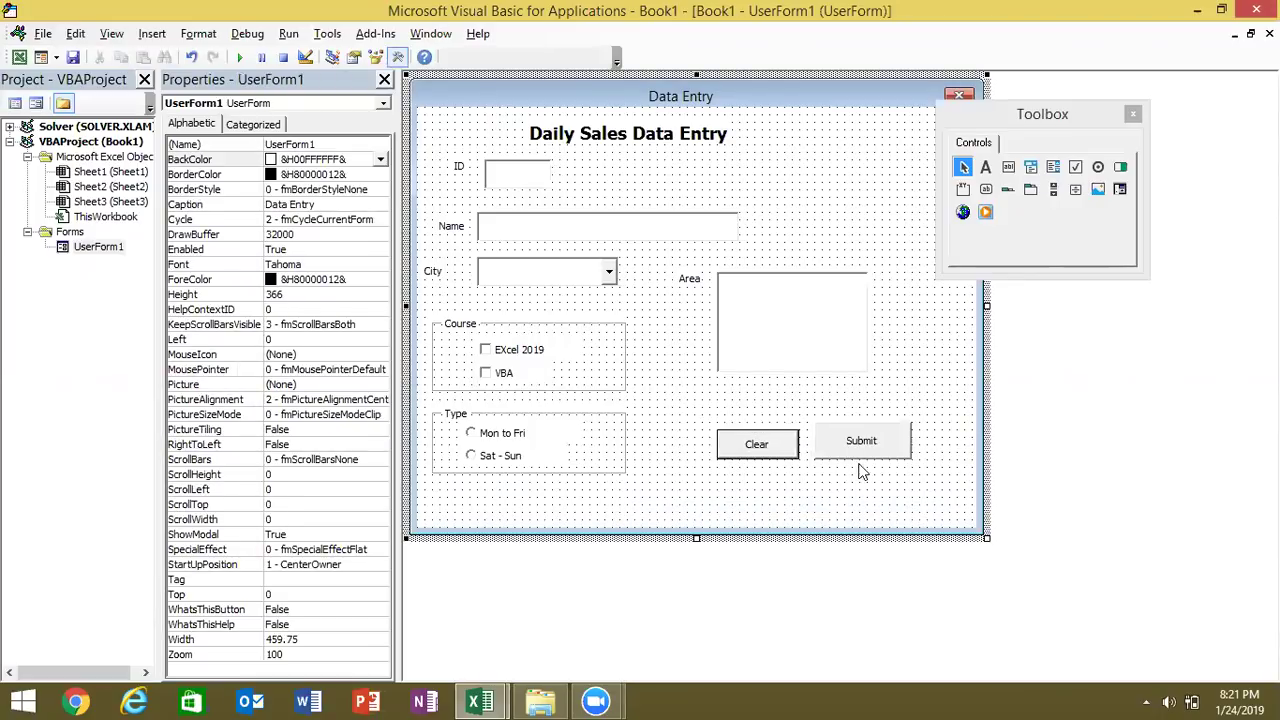
- Align the City, Name and ID labels by their left edges, using the City label's position
click(863, 455)
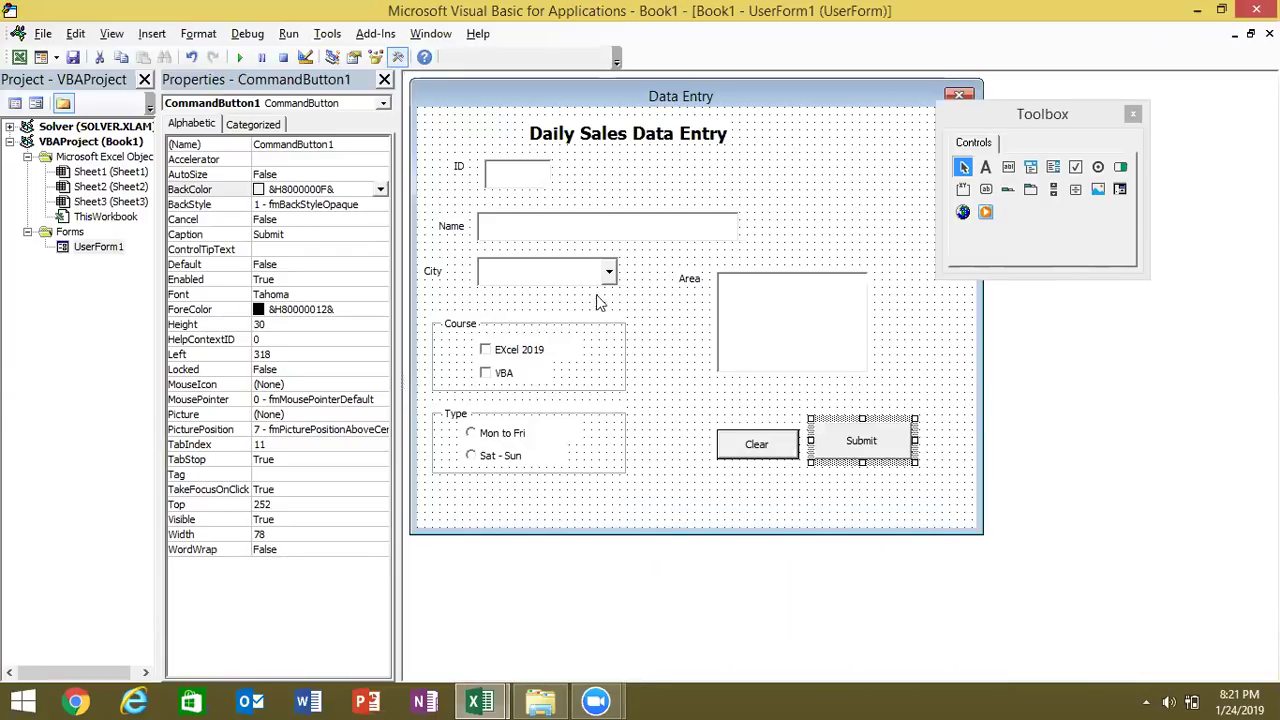
click(440, 272)
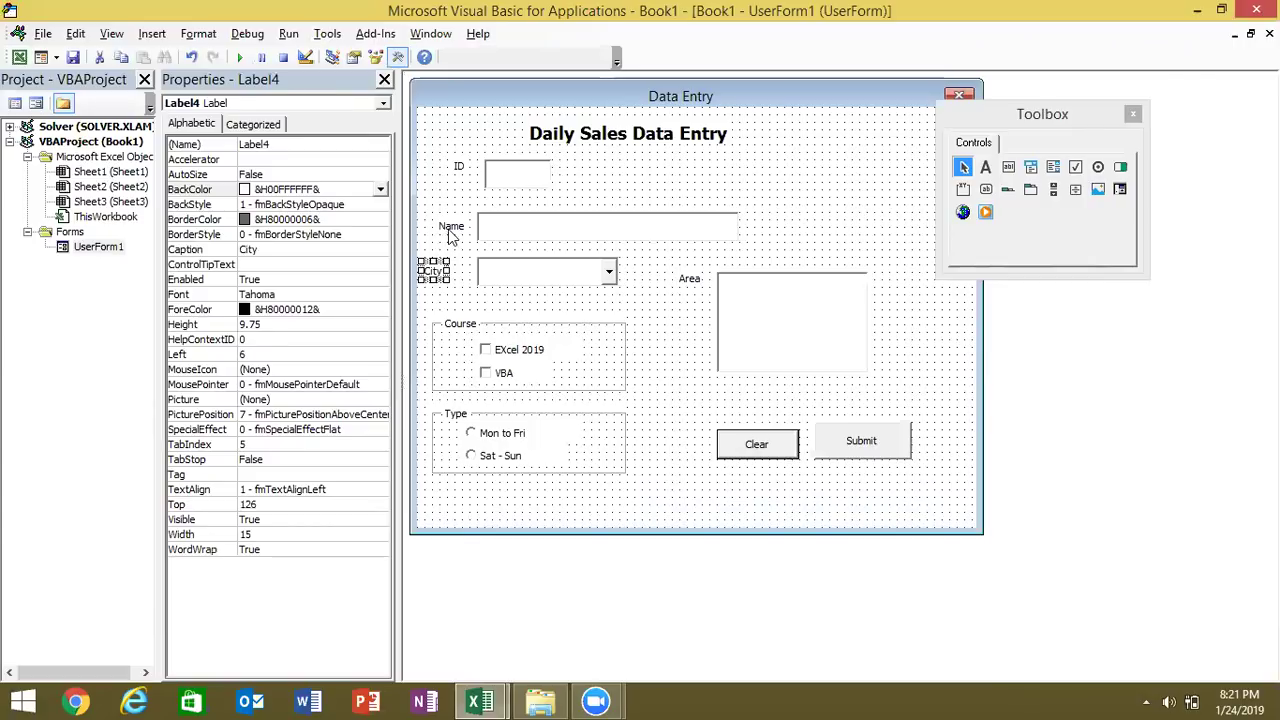
ctrl+click(451, 227)
ctrl+click(462, 172)
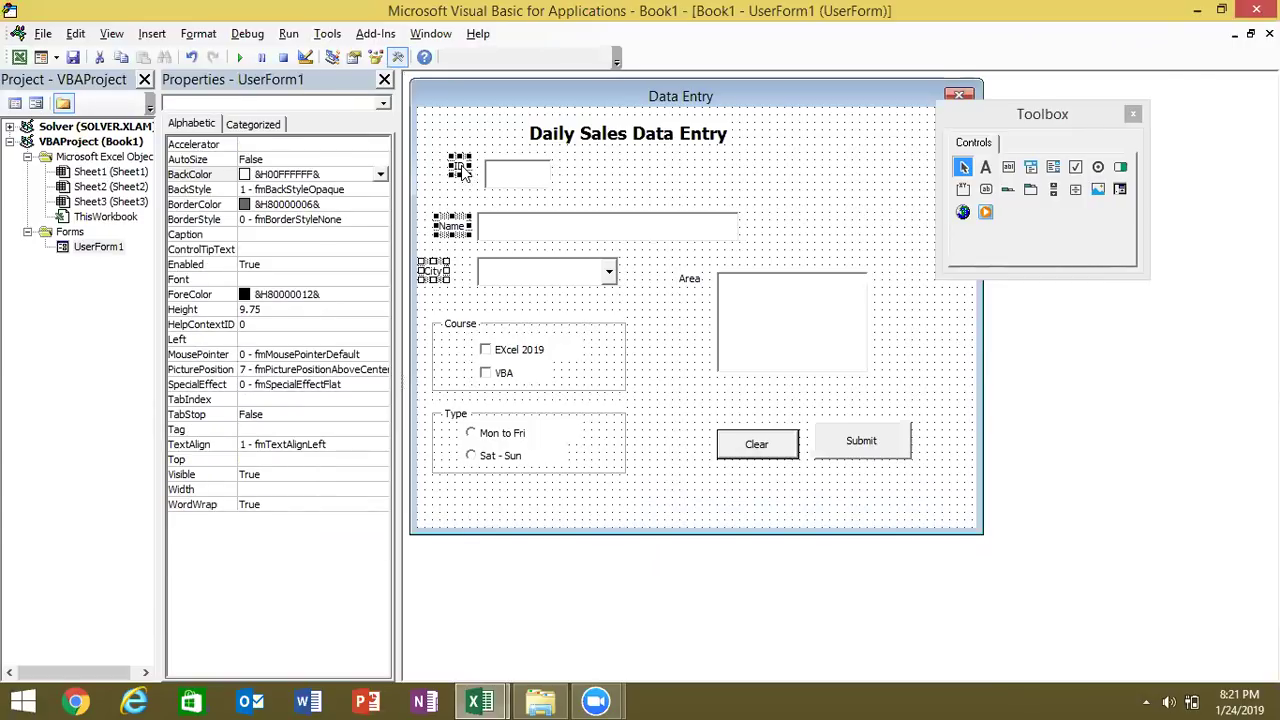
click(188, 34)
click(190, 36)
click(193, 38)
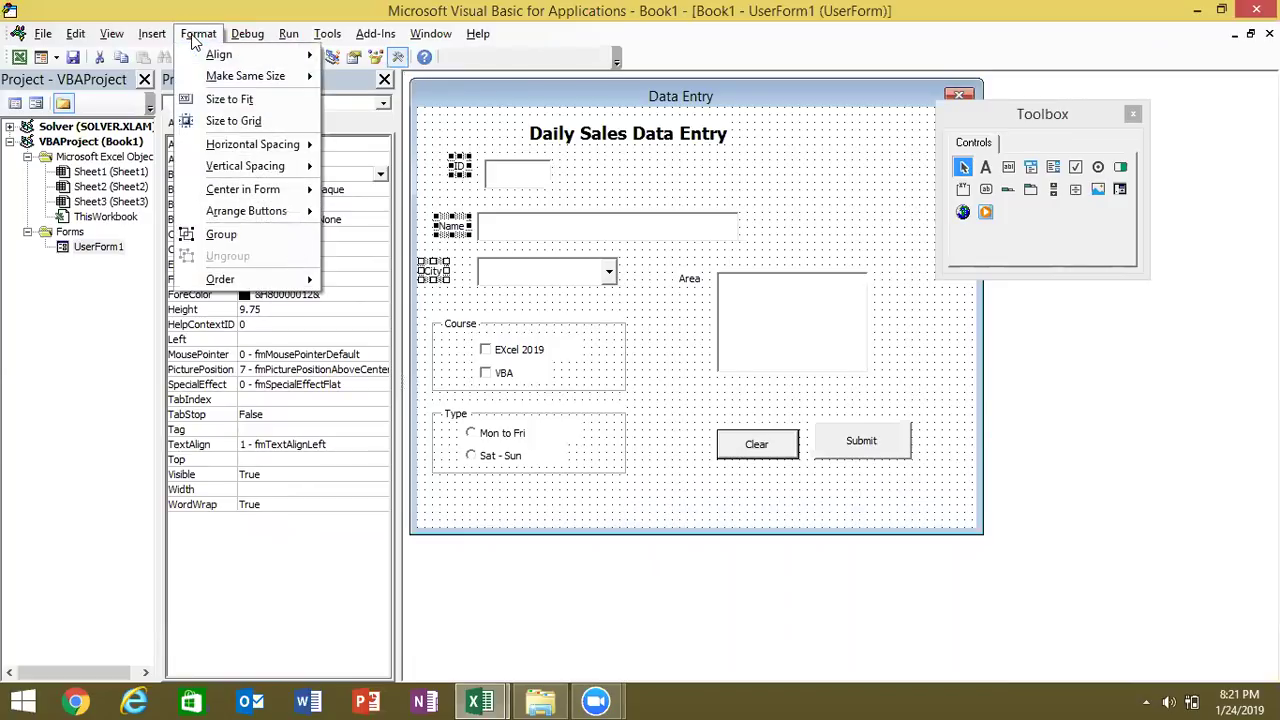
mouse_move(207, 54)
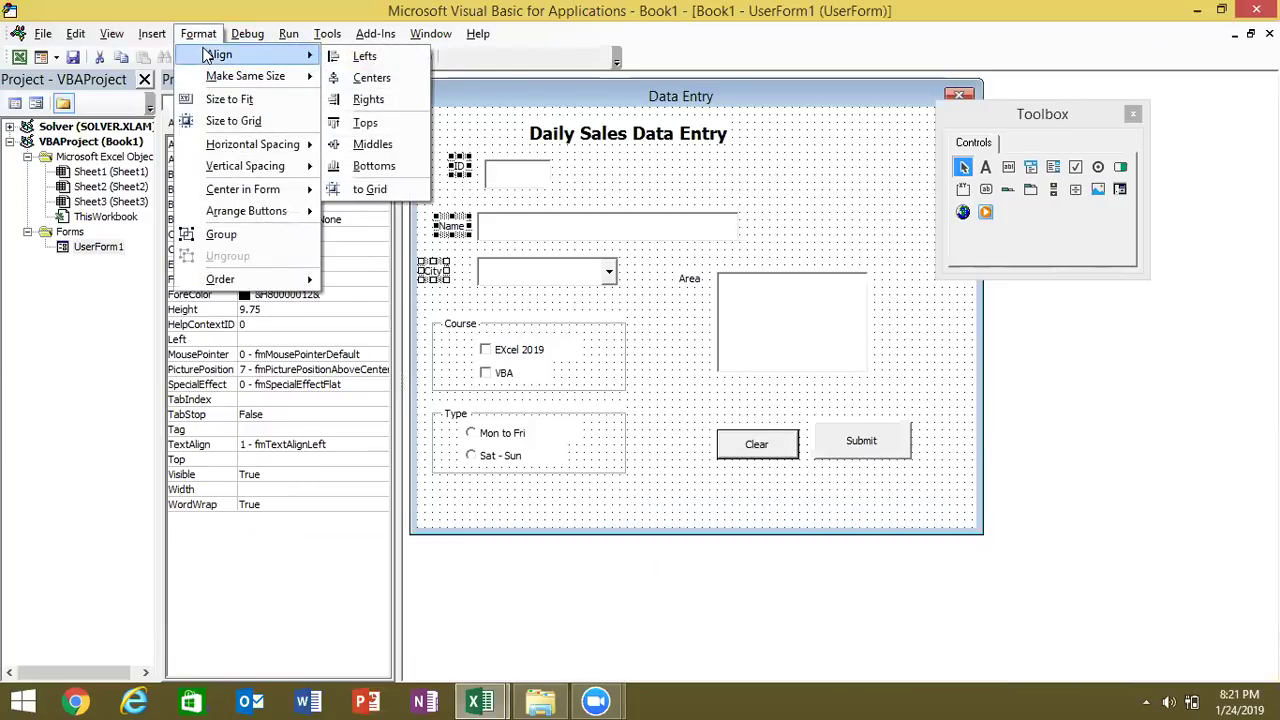
click(337, 57)
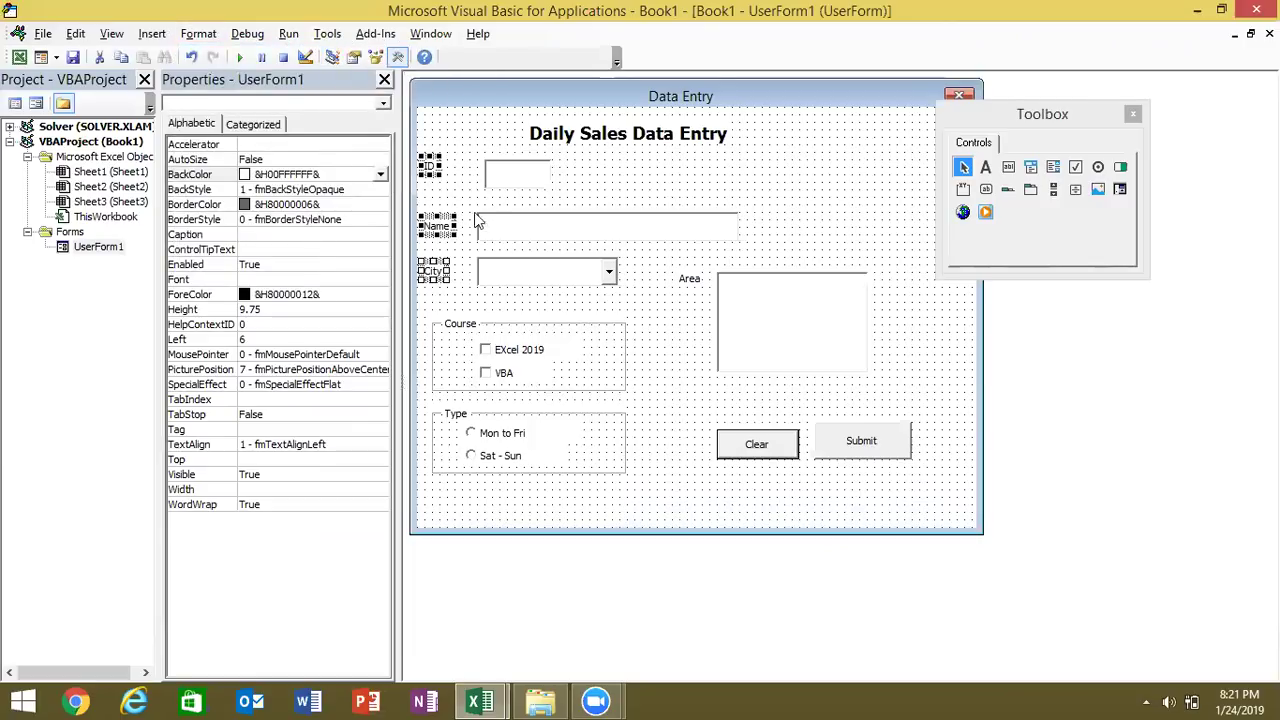
- Align the City combo box and the Name and ID text boxes by their left edges with the ID box
click(503, 268)
ctrl+click(495, 231)
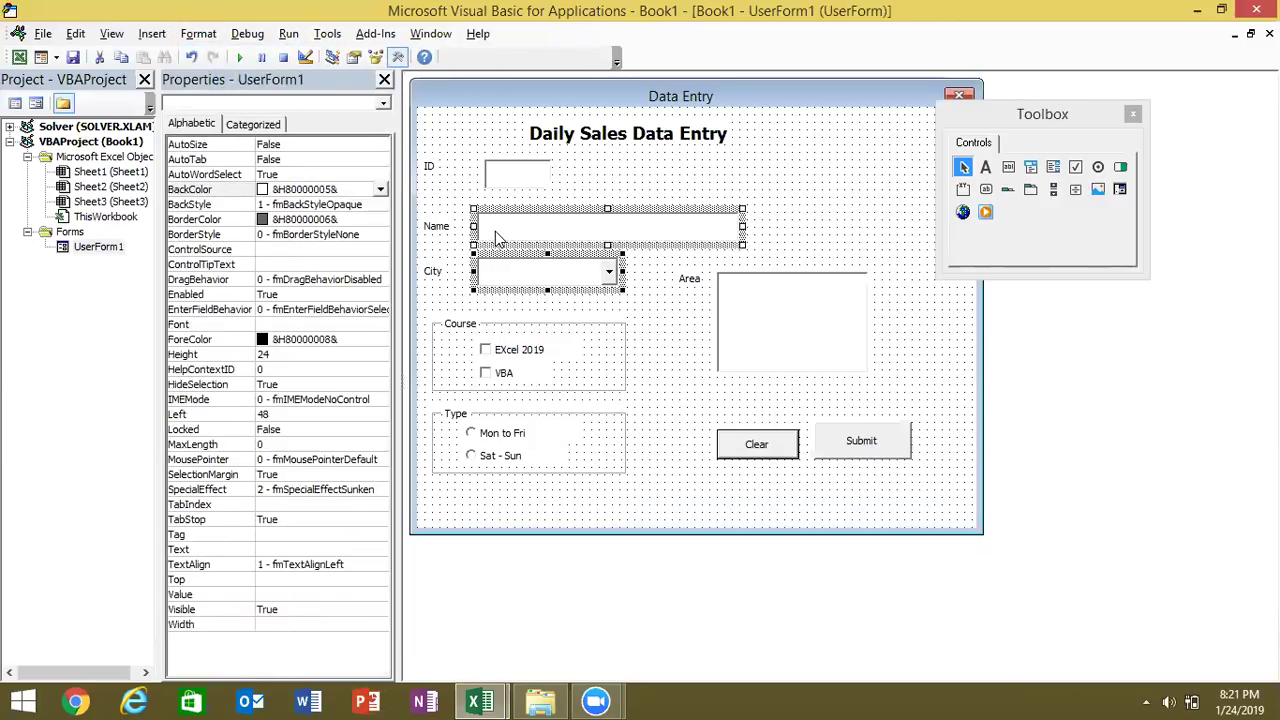
ctrl+click(502, 178)
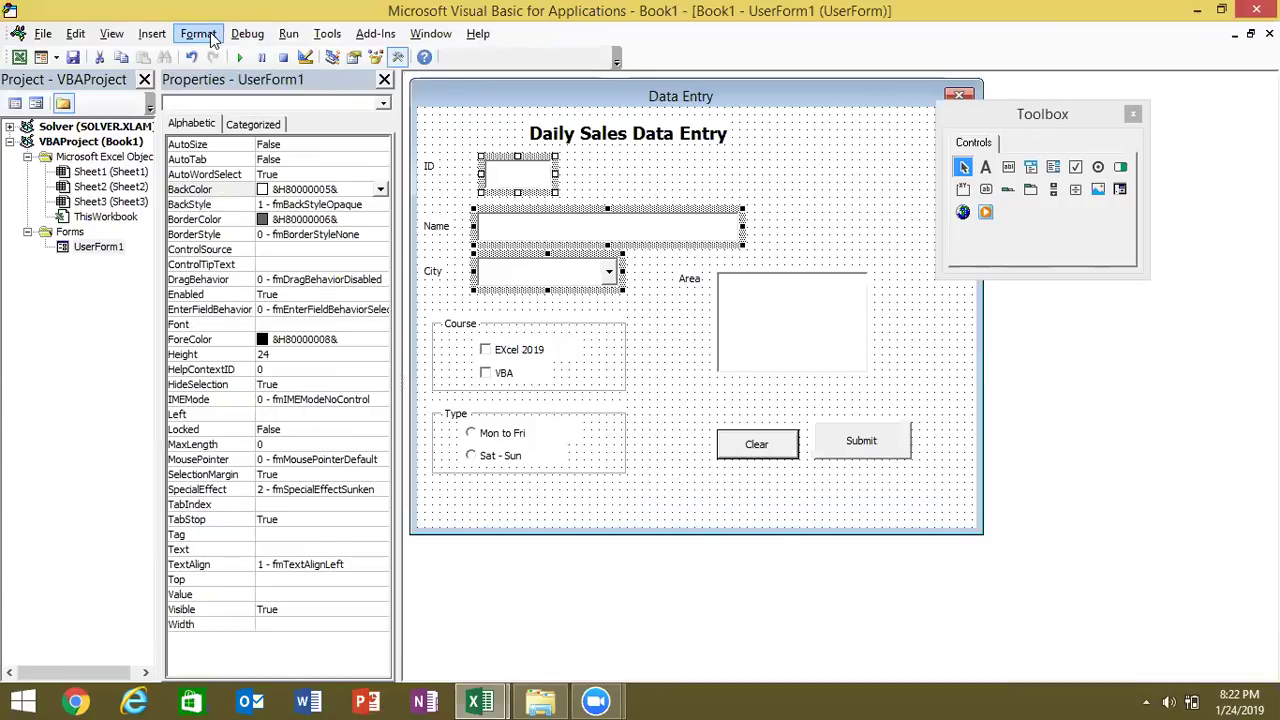
click(199, 34)
mouse_move(245, 57)
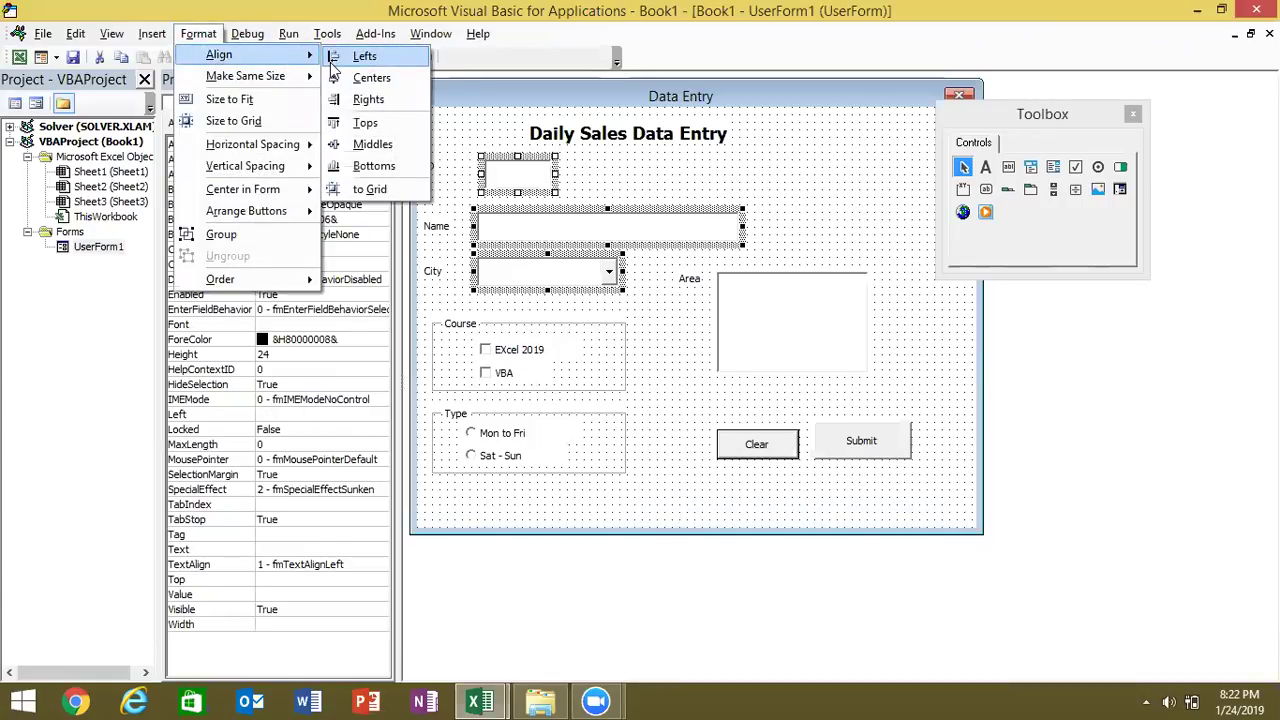
click(333, 66)
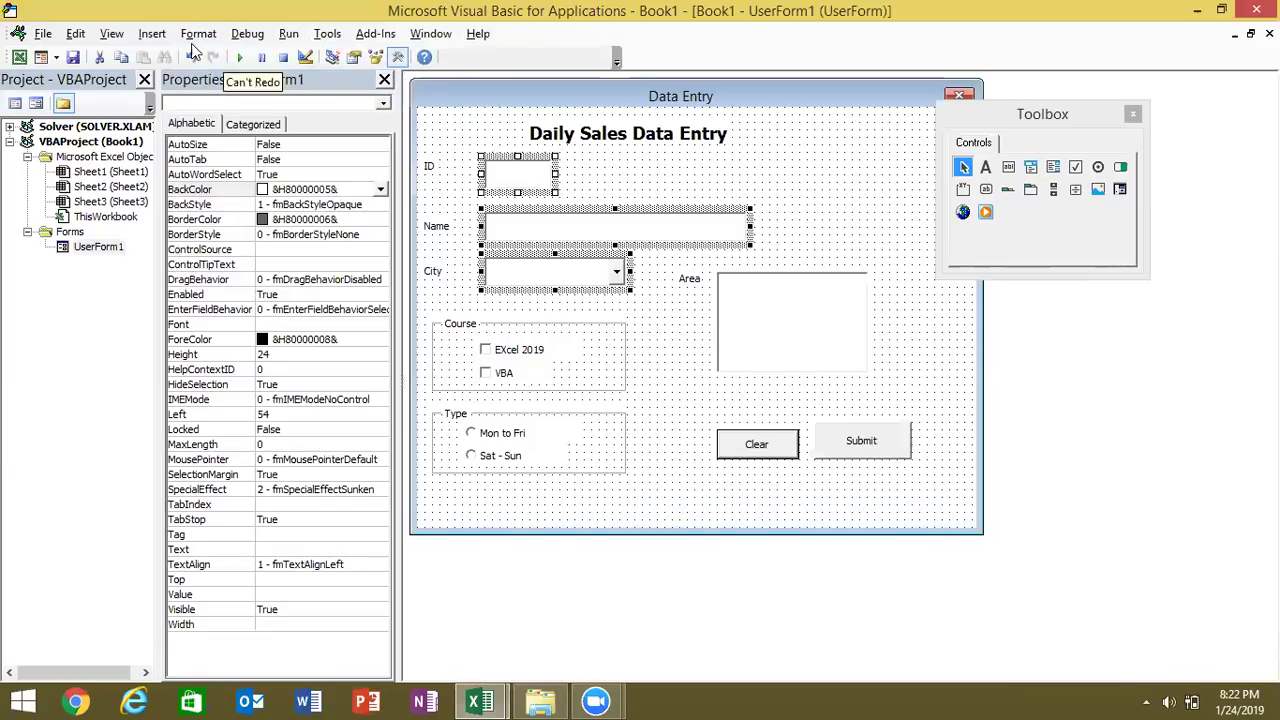
- Make the ID, Name and City input boxes the same height and deselect them
click(198, 34)
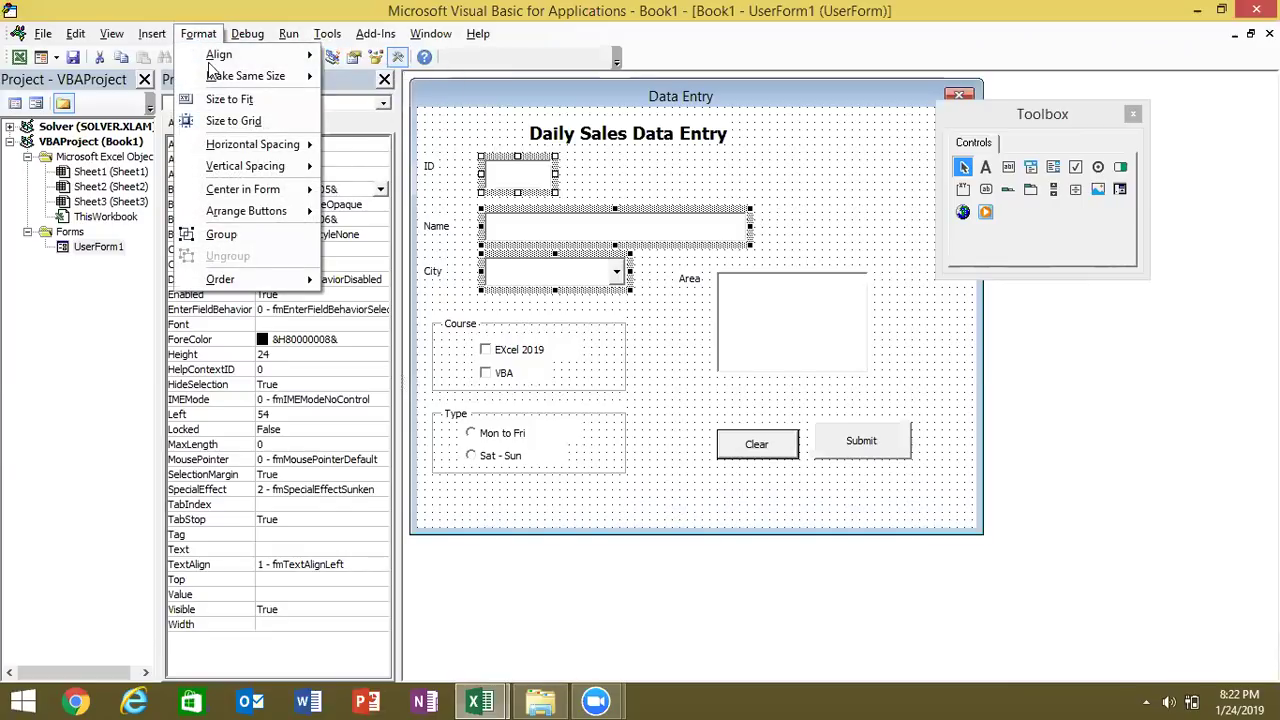
mouse_move(213, 78)
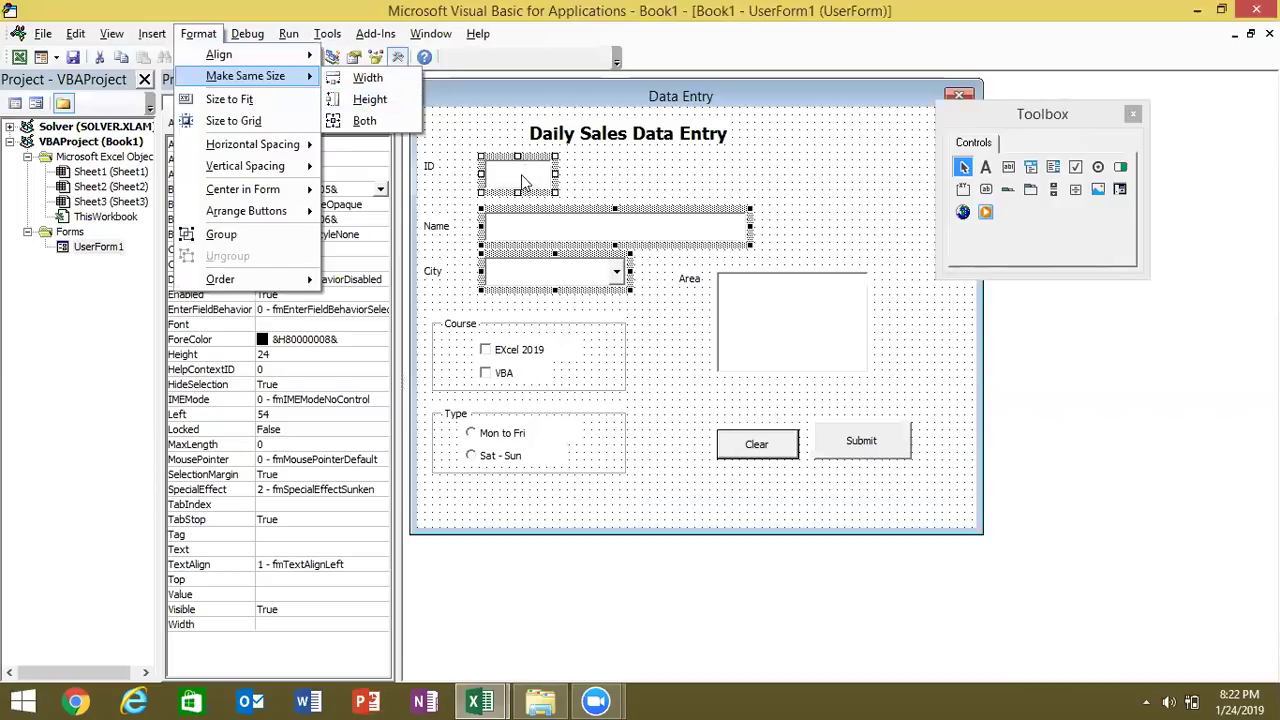
click(368, 99)
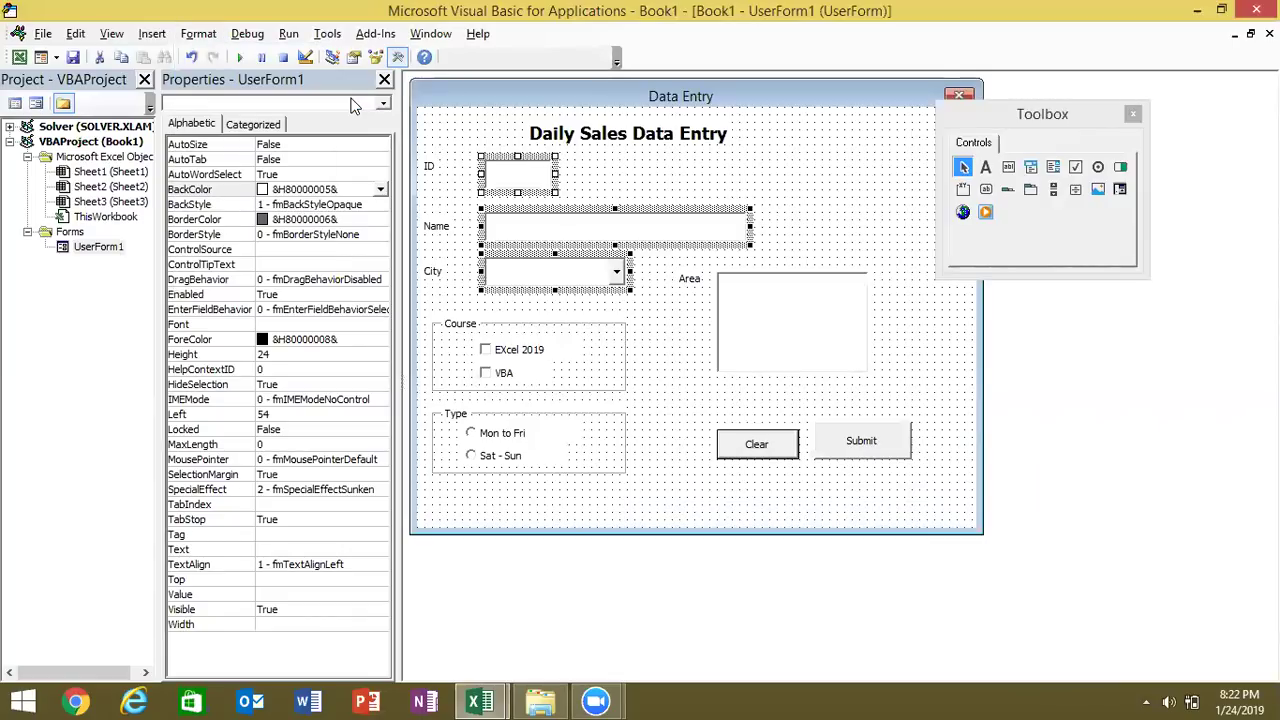
click(248, 33)
click(210, 38)
click(210, 38)
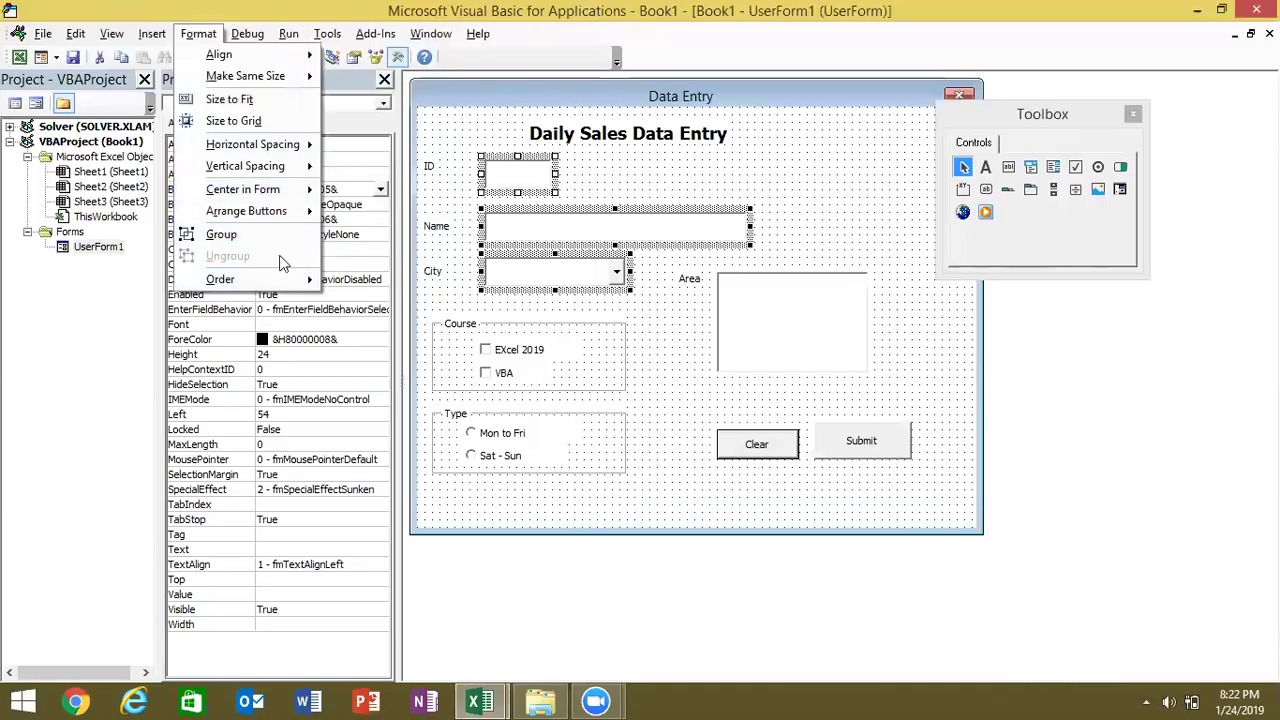
click(470, 305)
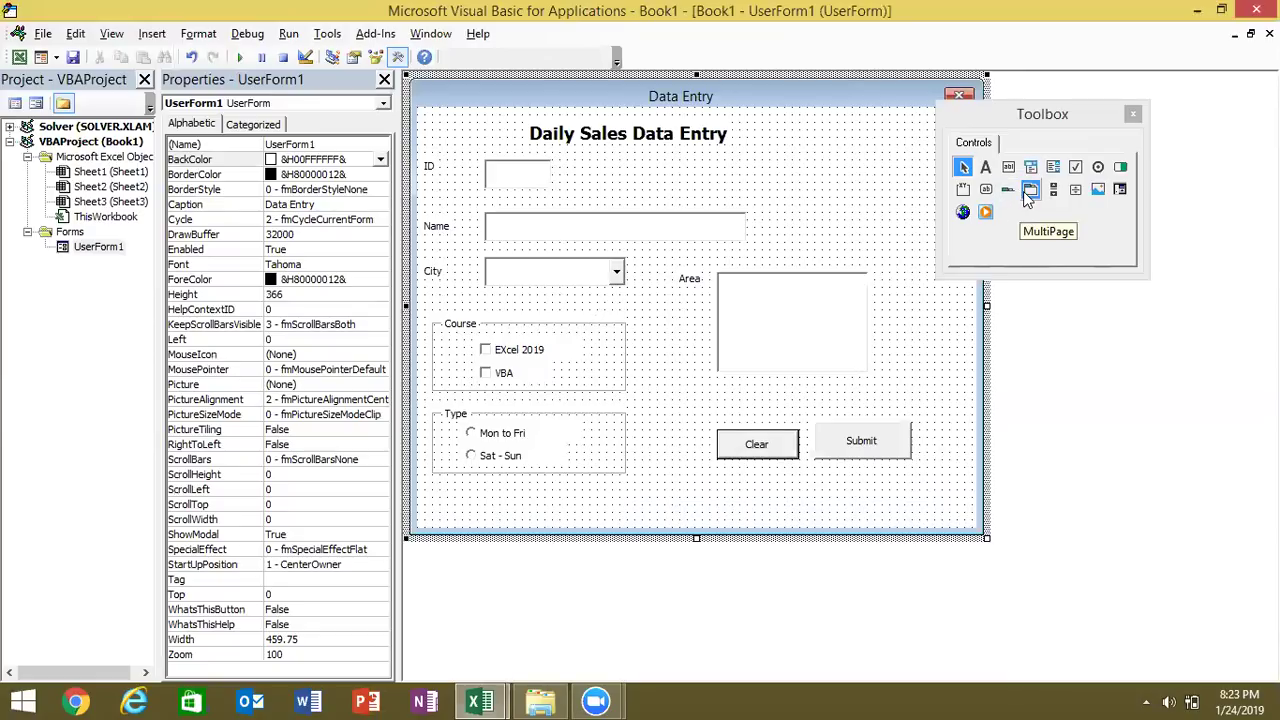
- Draw an Image control about 90 by 90 in the form's upper-right corner and deselect it
click(1097, 189)
drag(815, 122, 928, 234)
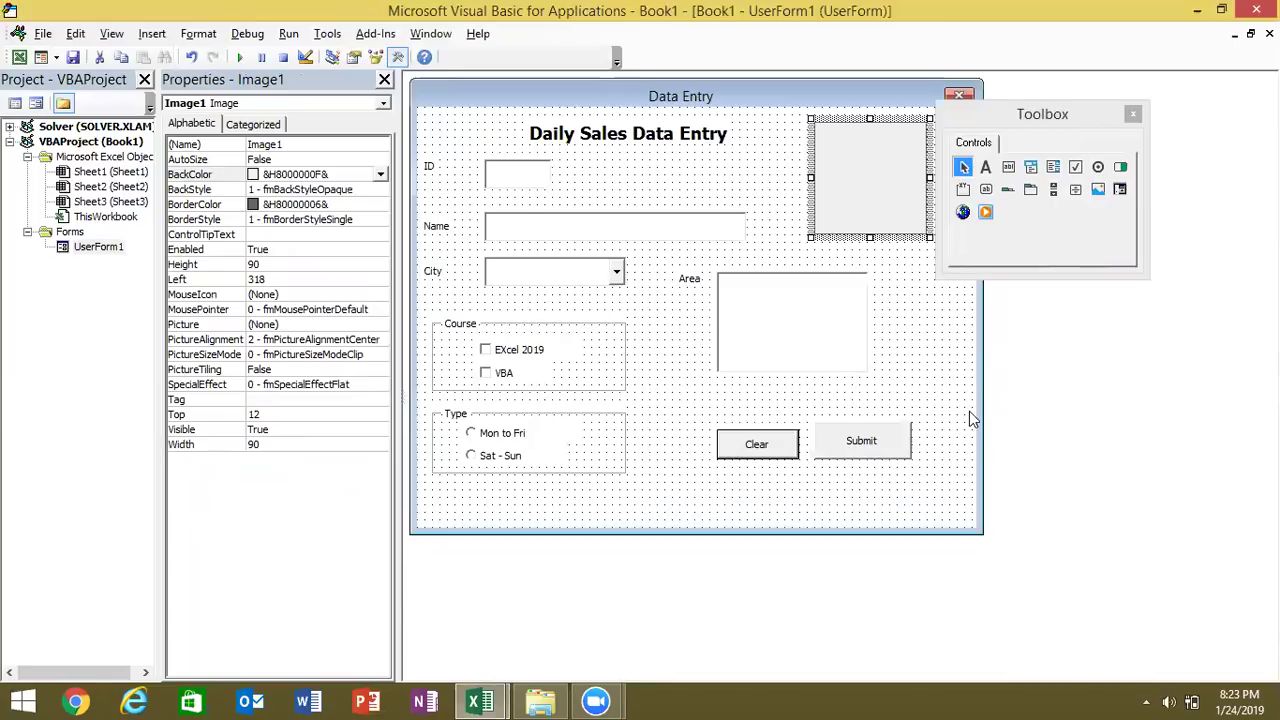
click(894, 503)
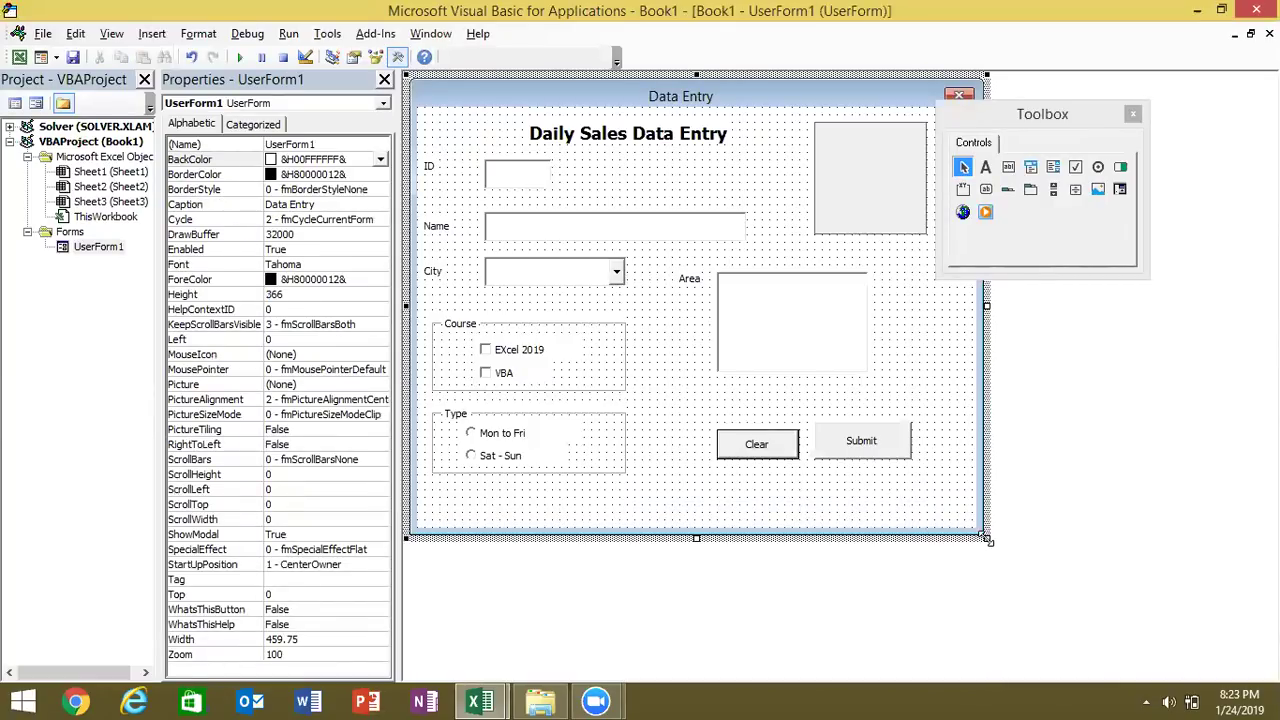
- Enlarge the form to about 474.75 by 389.25 and draw a RefEdit control about 25.5 high below the Type frame
drag(986, 539, 1005, 567)
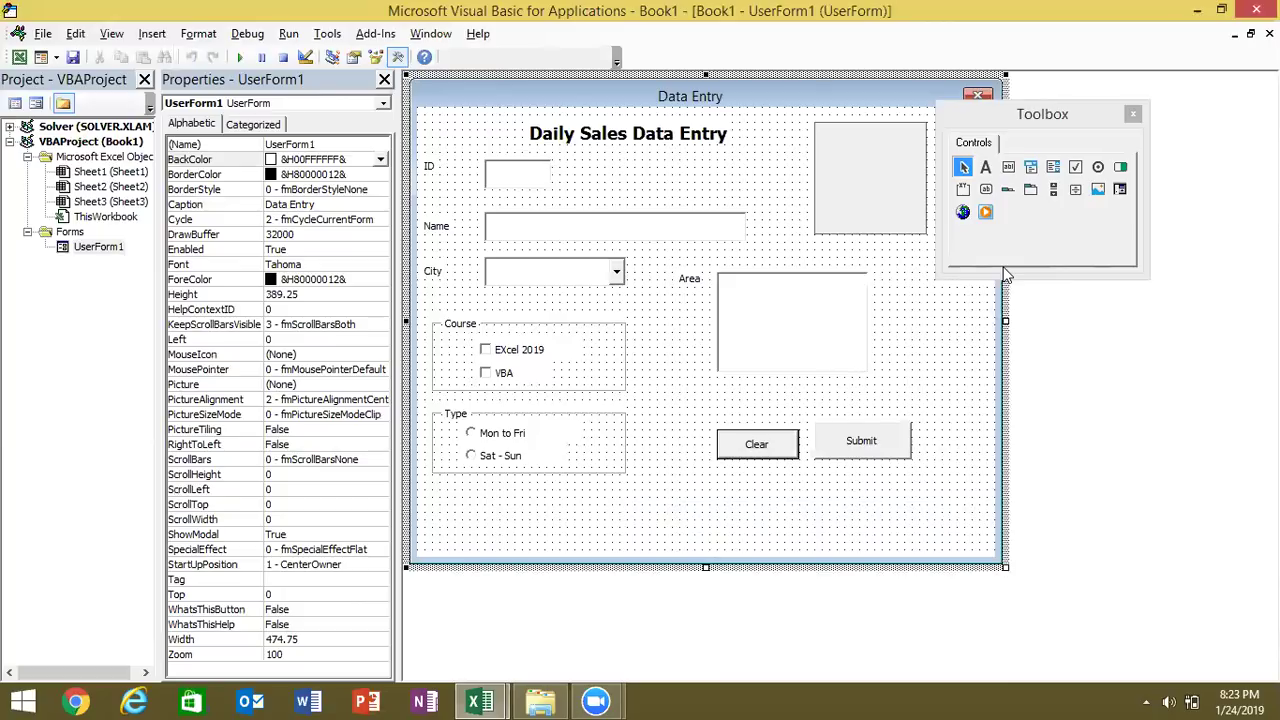
click(1121, 190)
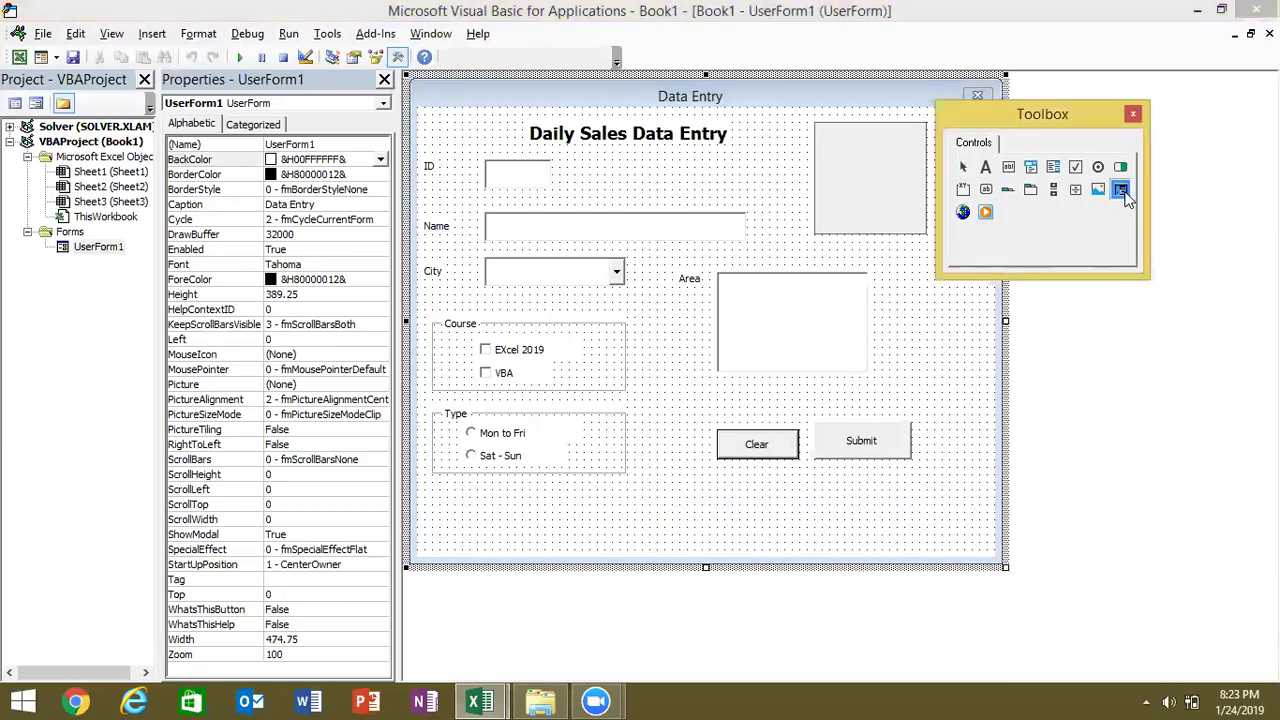
drag(448, 492, 752, 516)
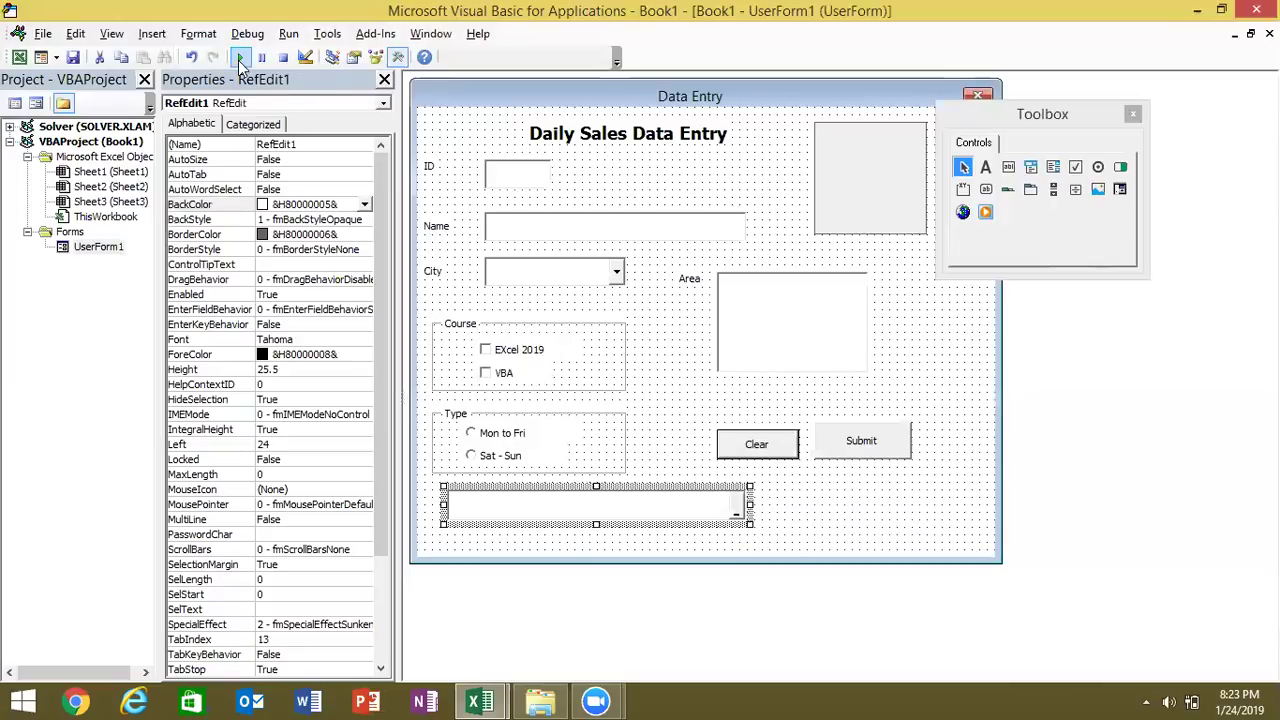
- Run the form, pick the range Sheet1!$M$1:$P$7 with the RefEdit control, and close the form
click(240, 58)
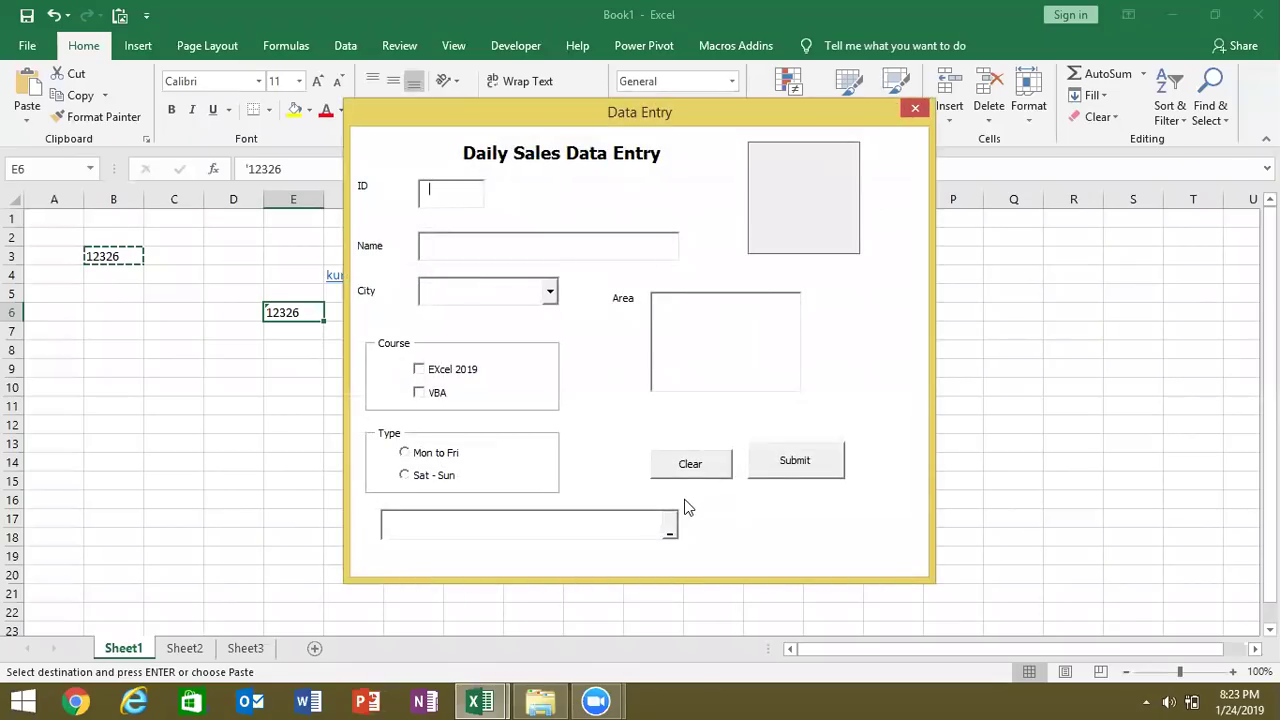
click(669, 529)
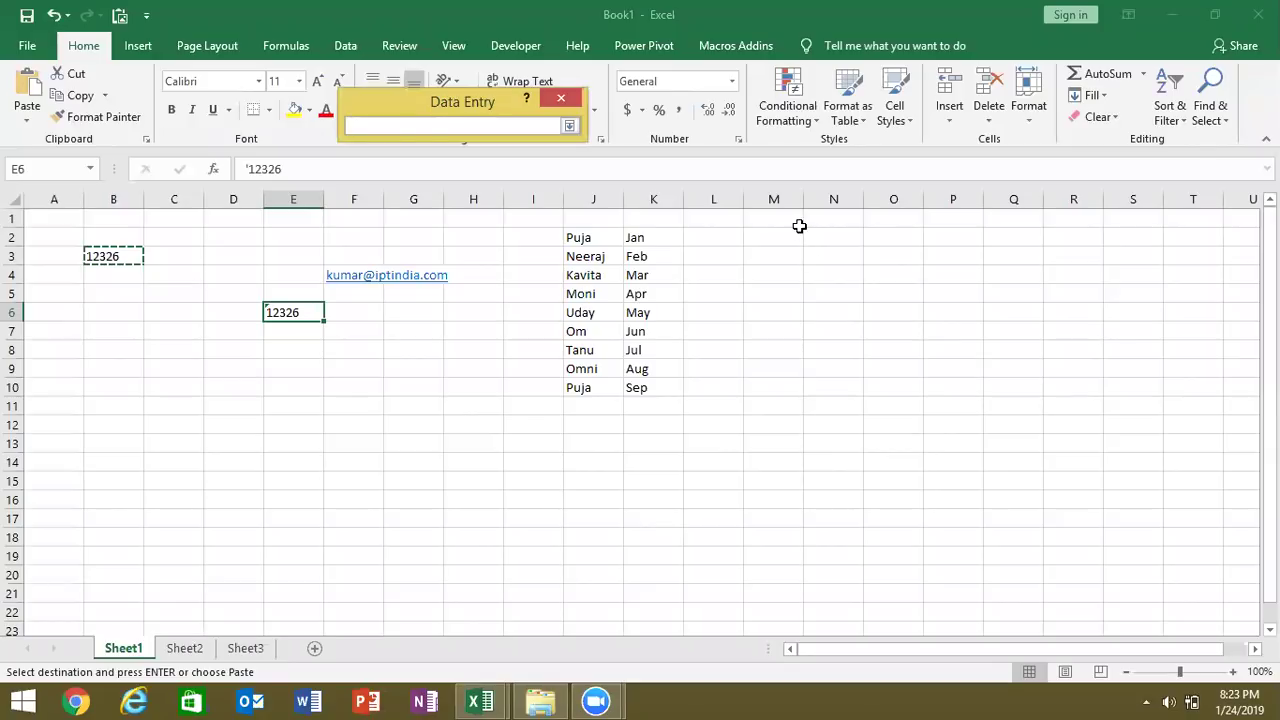
drag(800, 226, 934, 337)
click(569, 126)
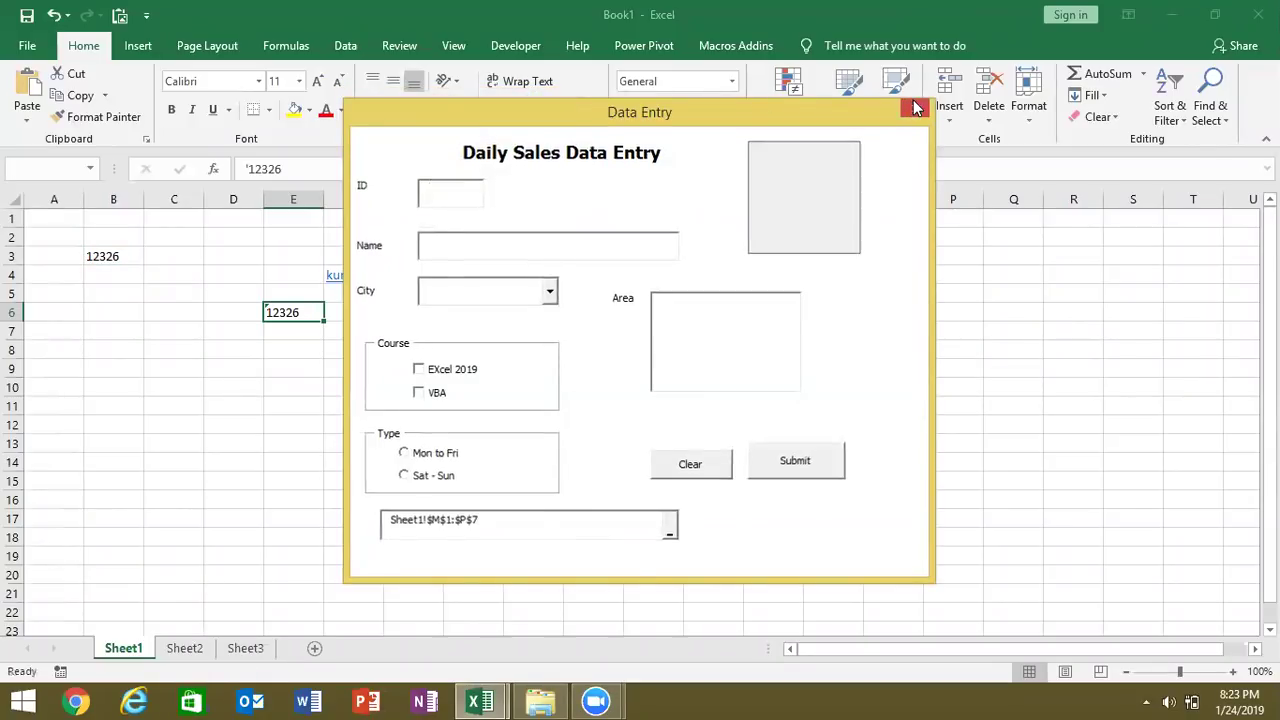
click(916, 107)
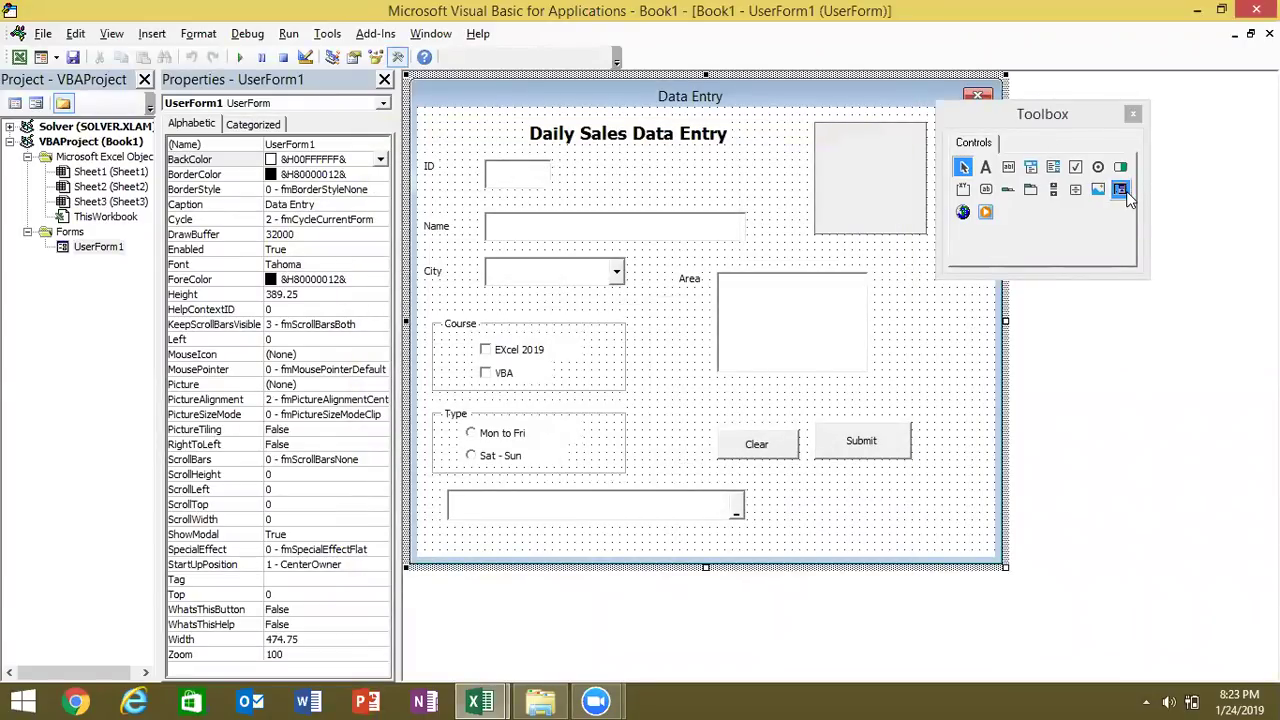
- Try to open the Additional Controls dialog for the Data Entry form's toolbox
right_click(1016, 240)
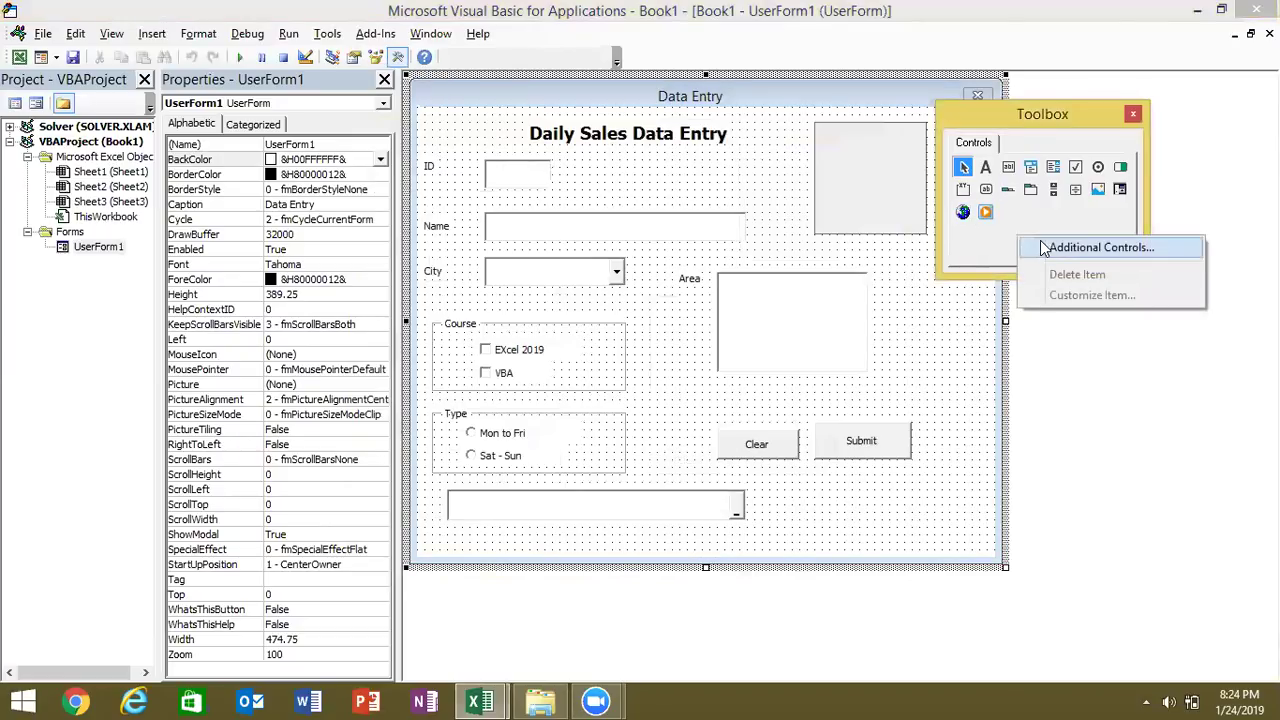
click(1044, 248)
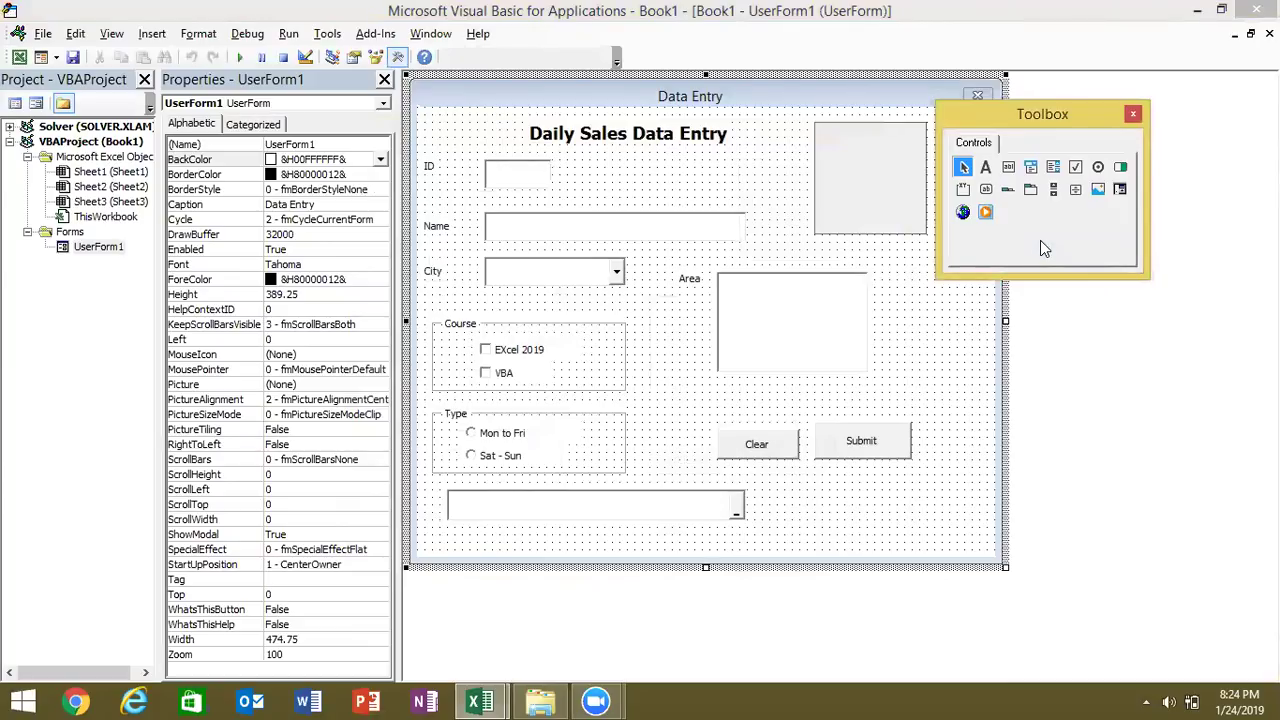
right_click(1050, 244)
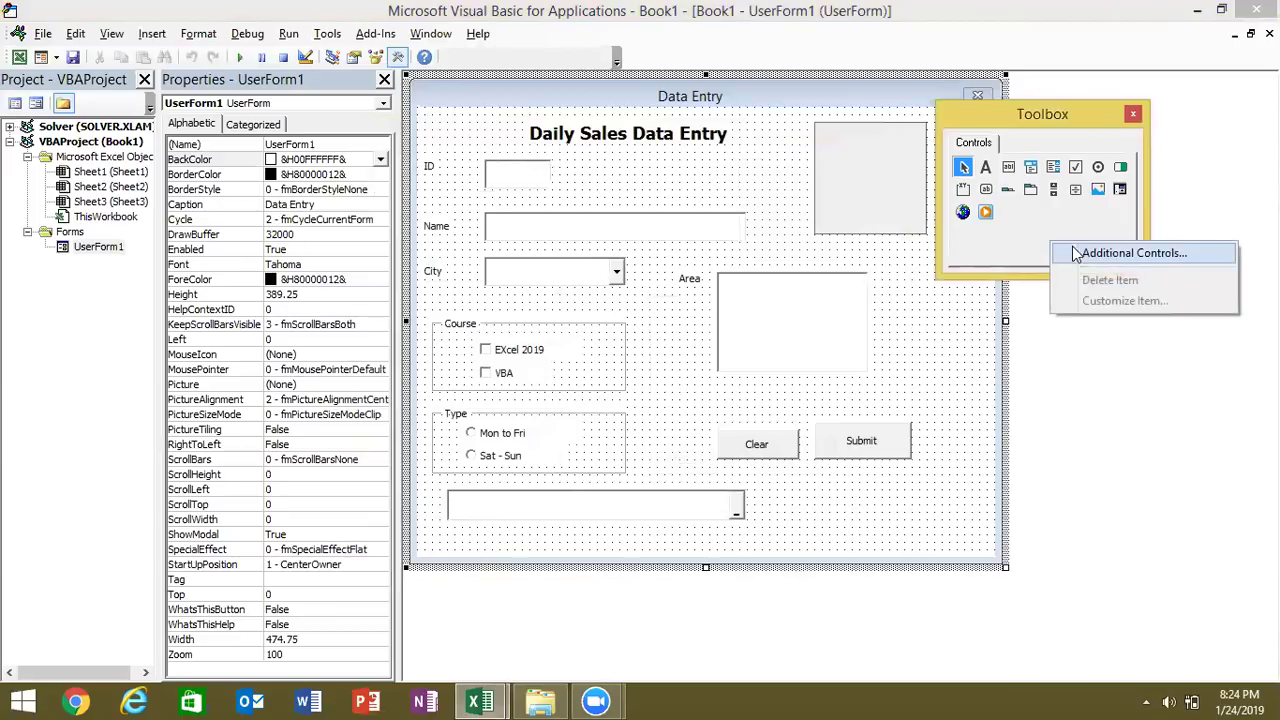
click(1060, 249)
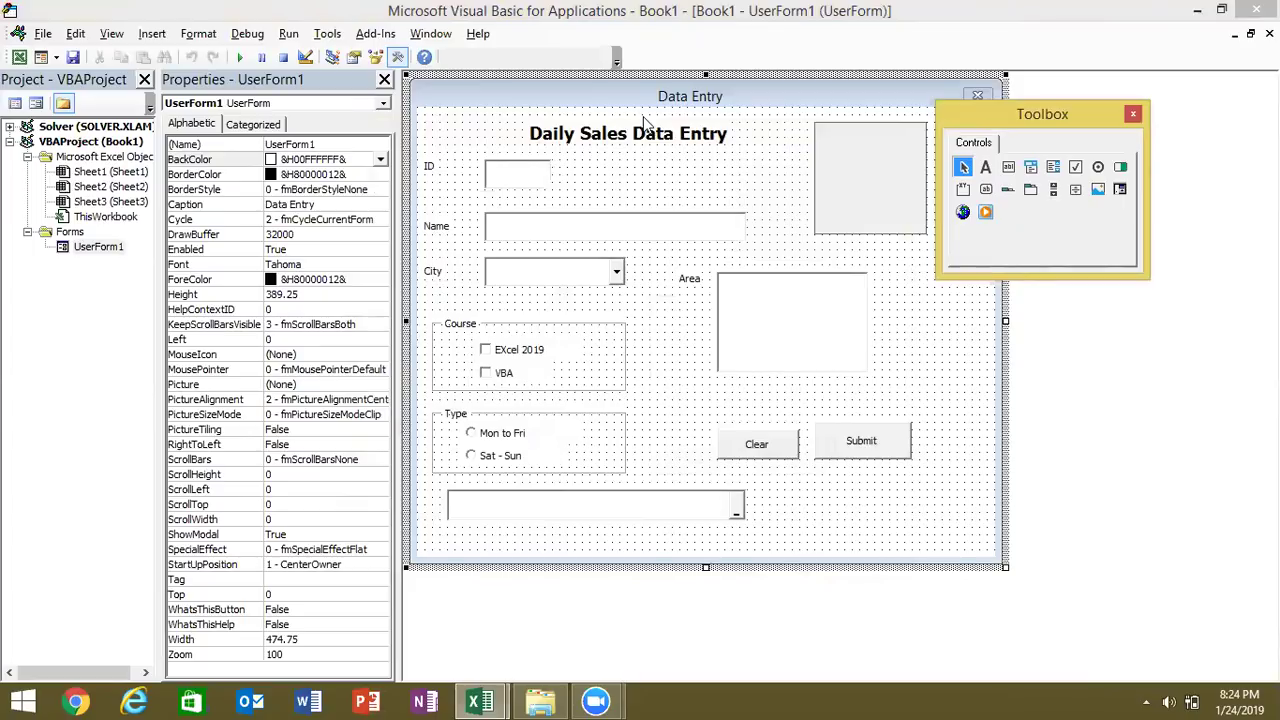
- Search the system for 2013, launch Excel 2013 and create a blank workbook
key(super)
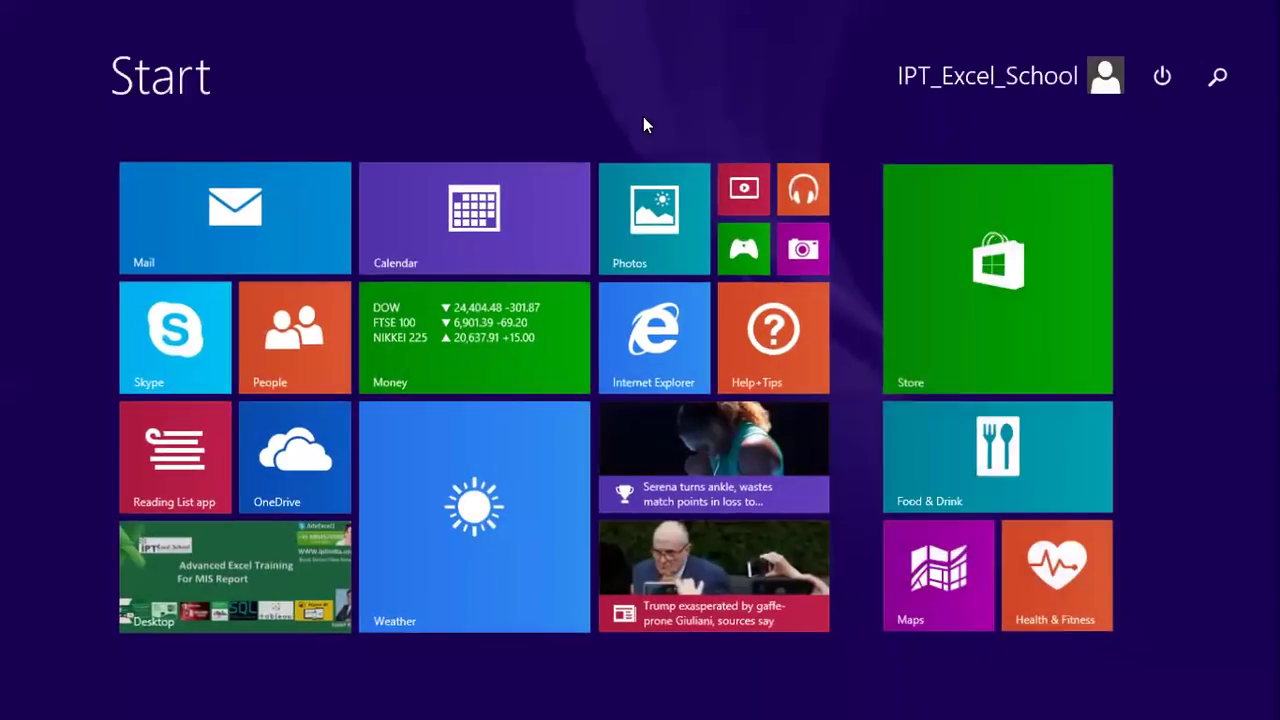
text(2013)
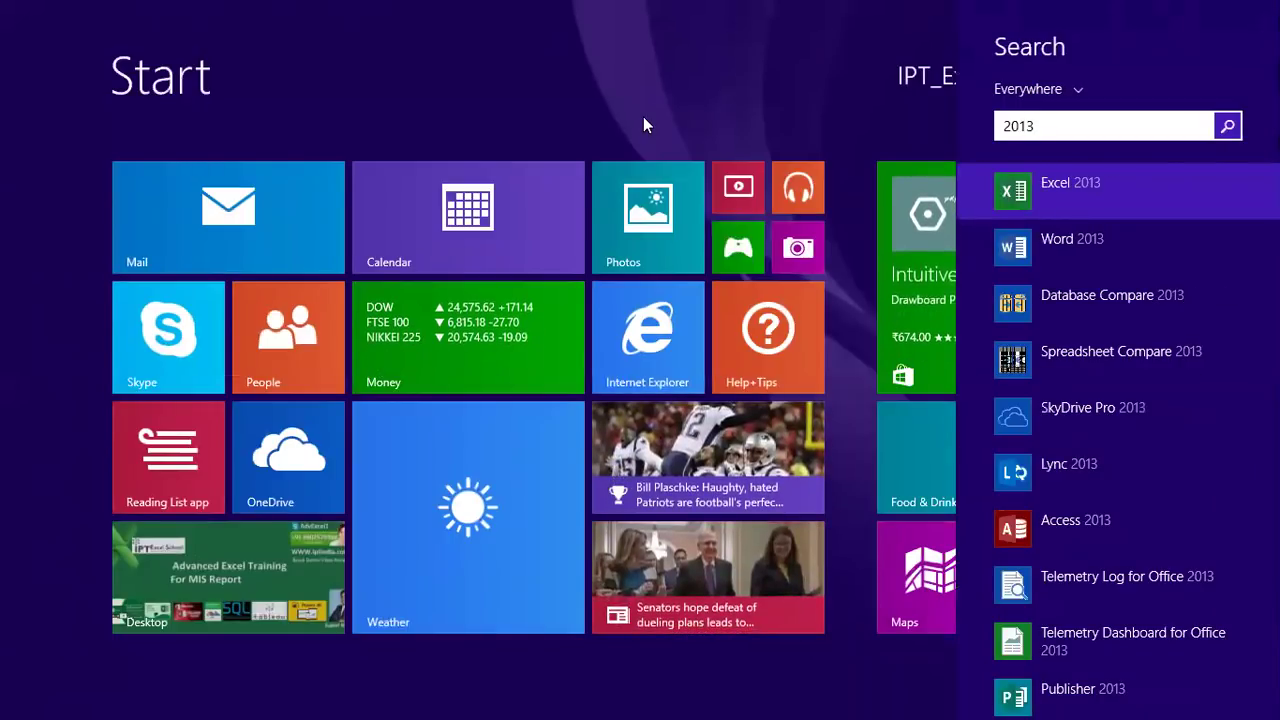
click(1145, 189)
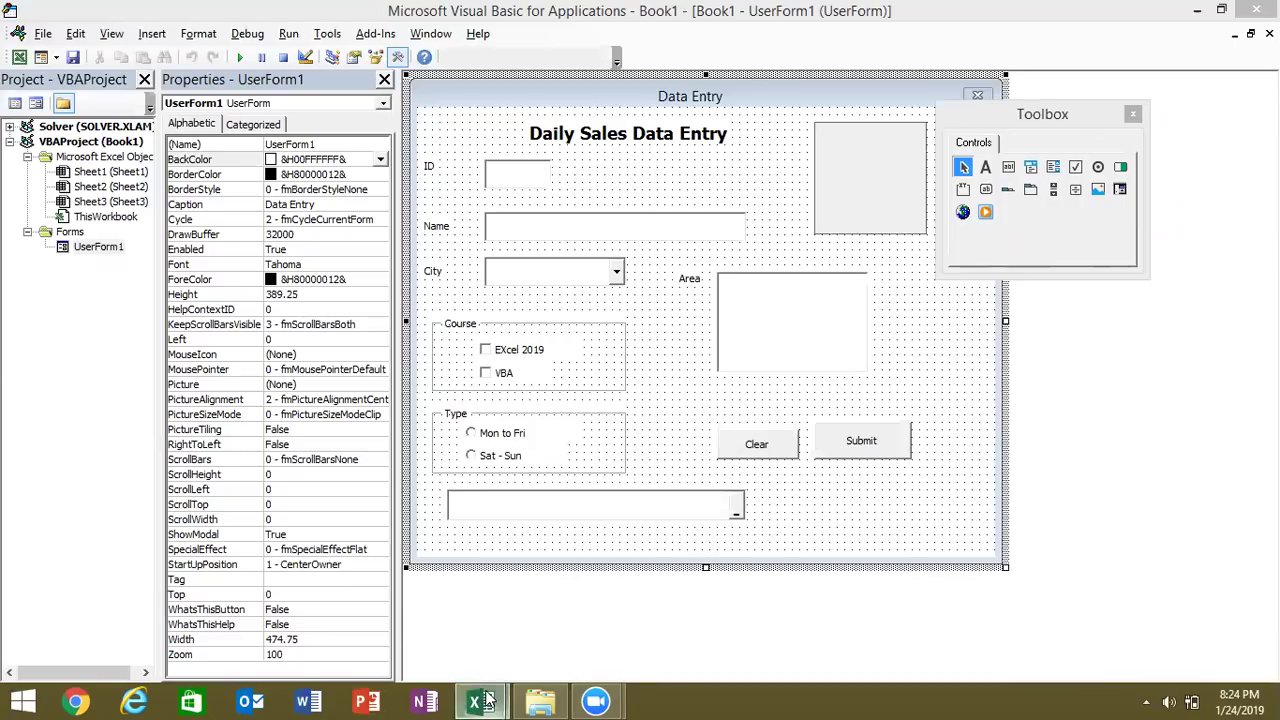
mouse_move(485, 700)
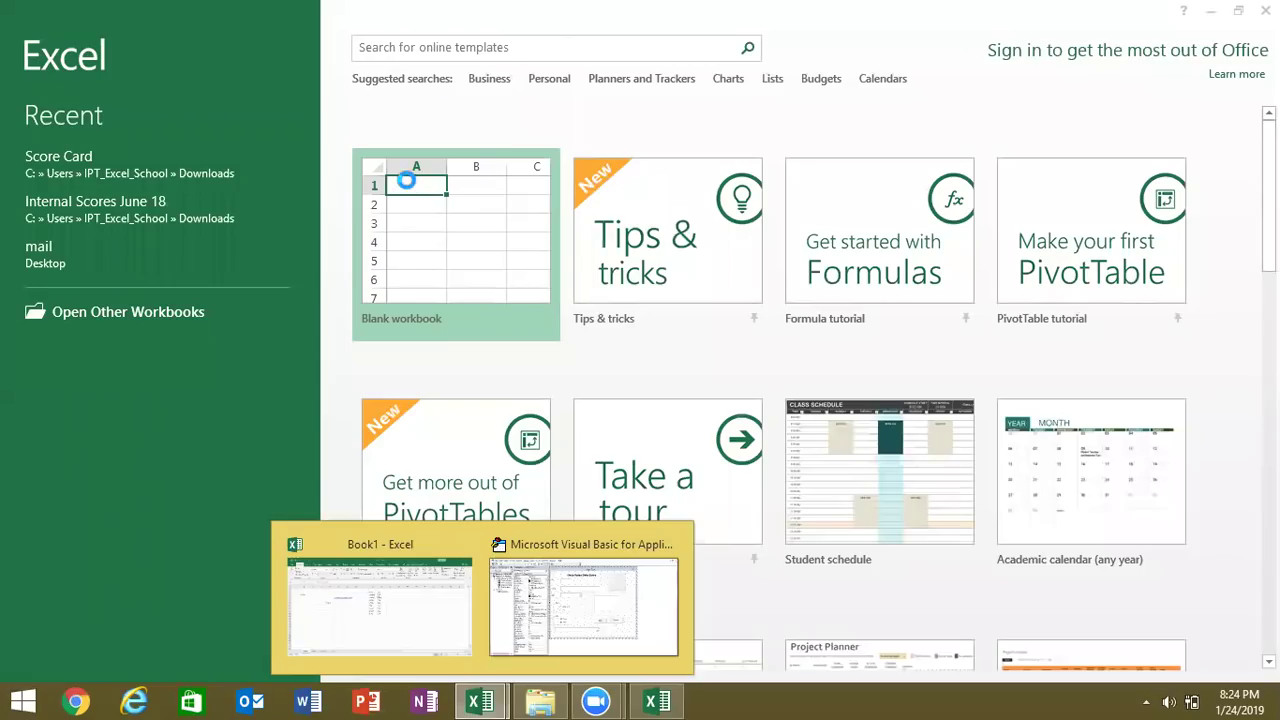
click(406, 180)
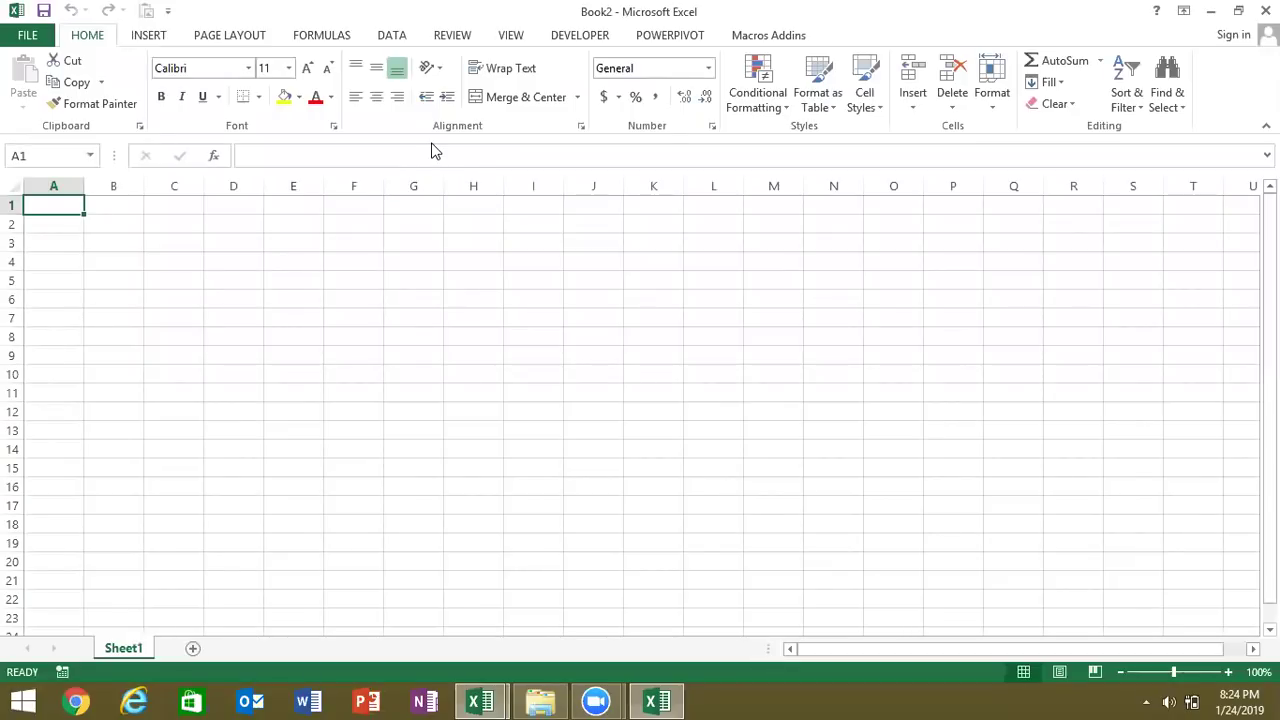
click(517, 277)
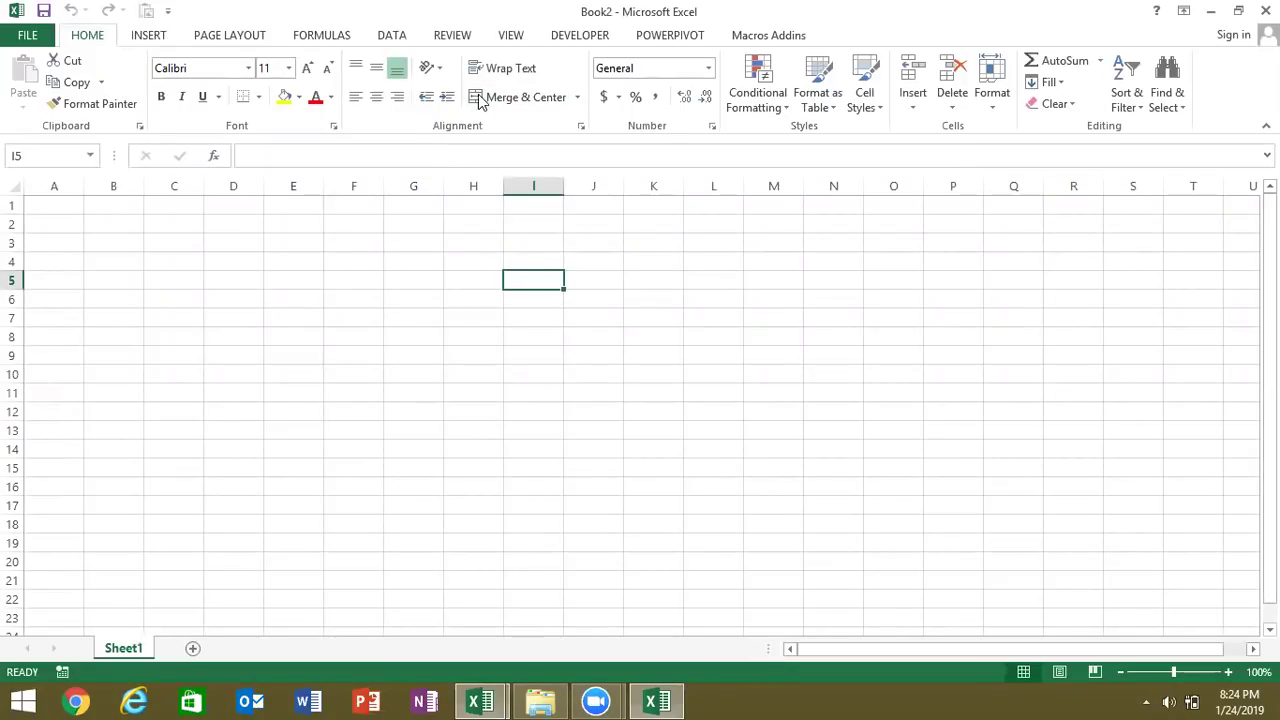
- Open the Visual Basic editor for the new workbook and insert a UserForm
click(572, 38)
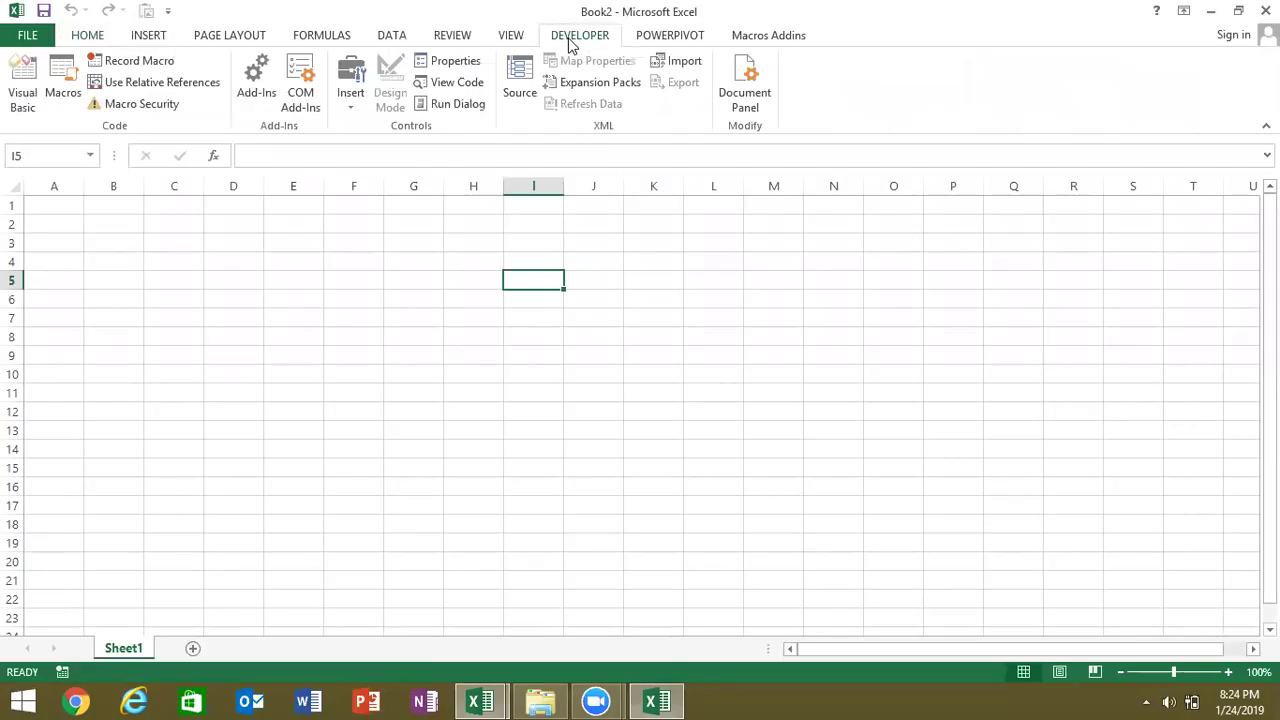
click(24, 90)
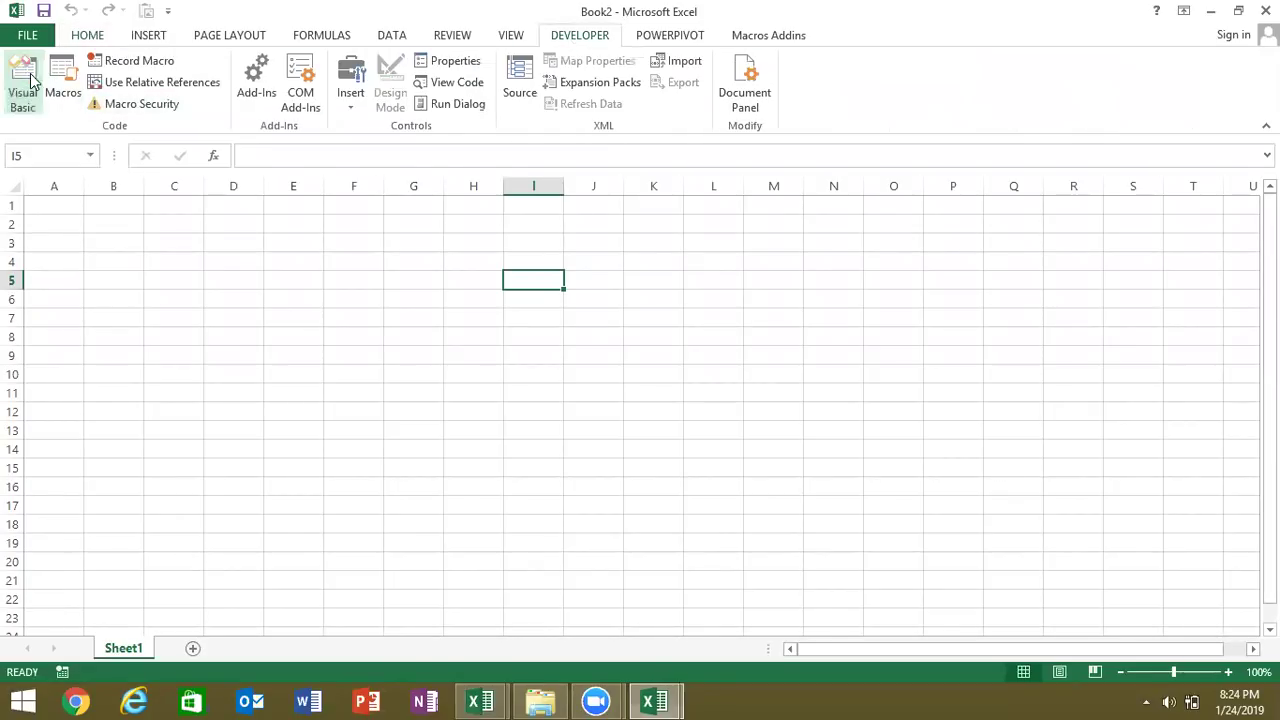
click(125, 11)
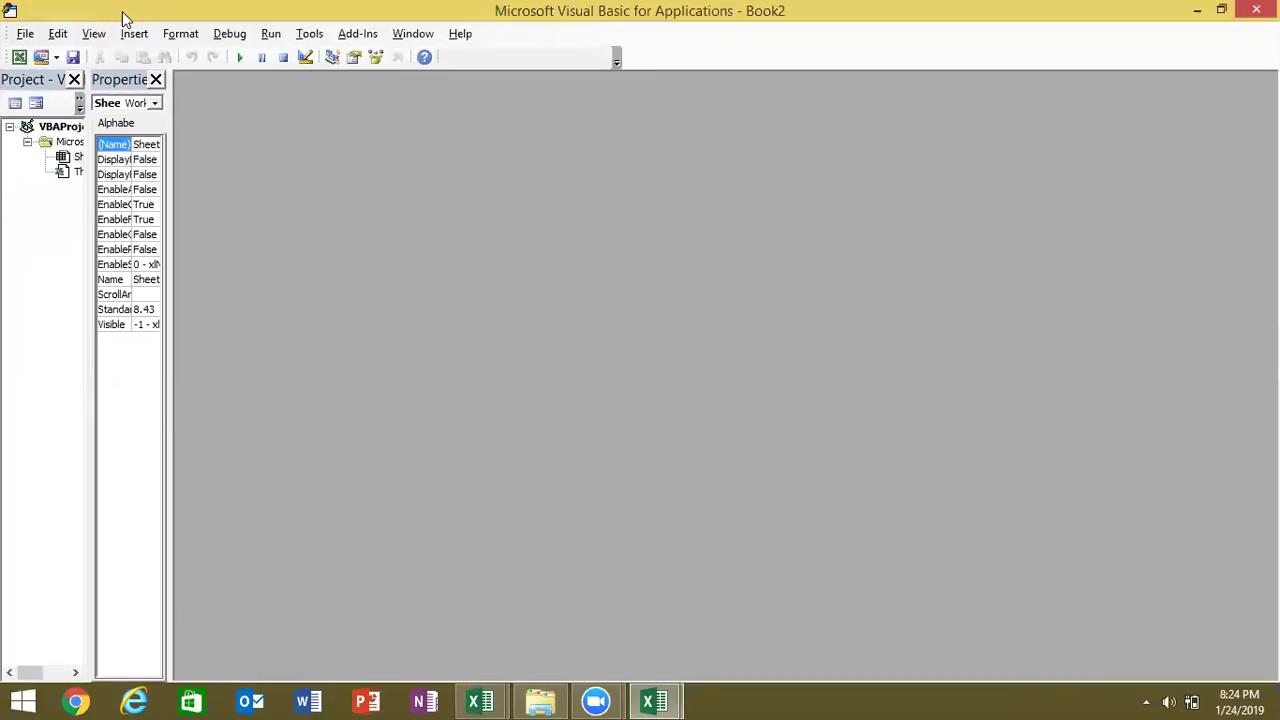
click(134, 34)
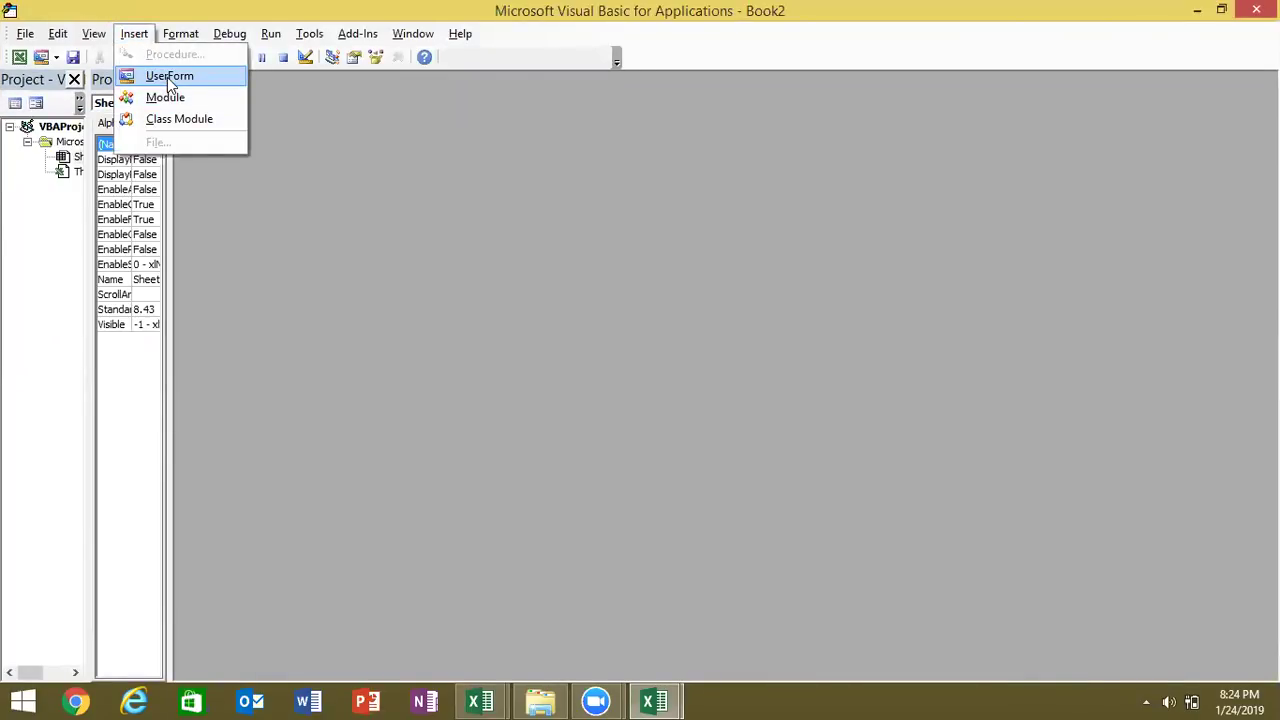
click(167, 77)
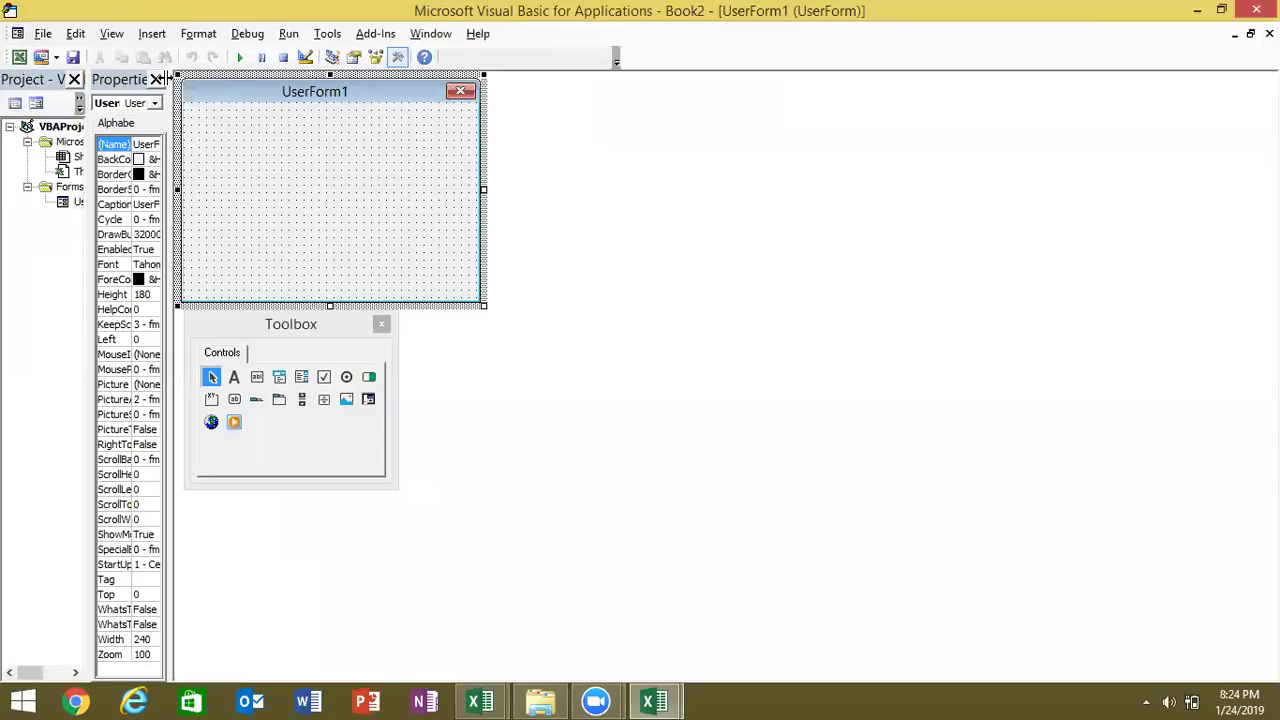
- Try to open the Additional Controls dialog from the new UserForm's toolbox in Book2
right_click(298, 430)
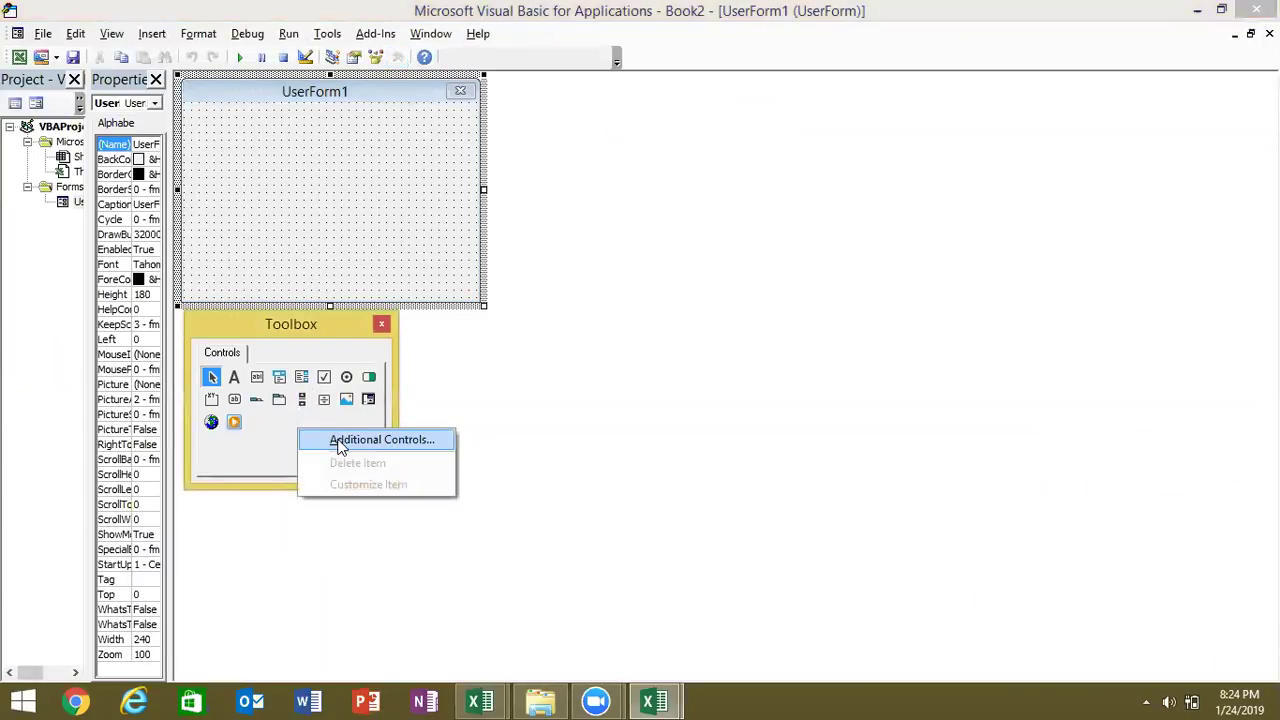
click(340, 442)
right_click(341, 441)
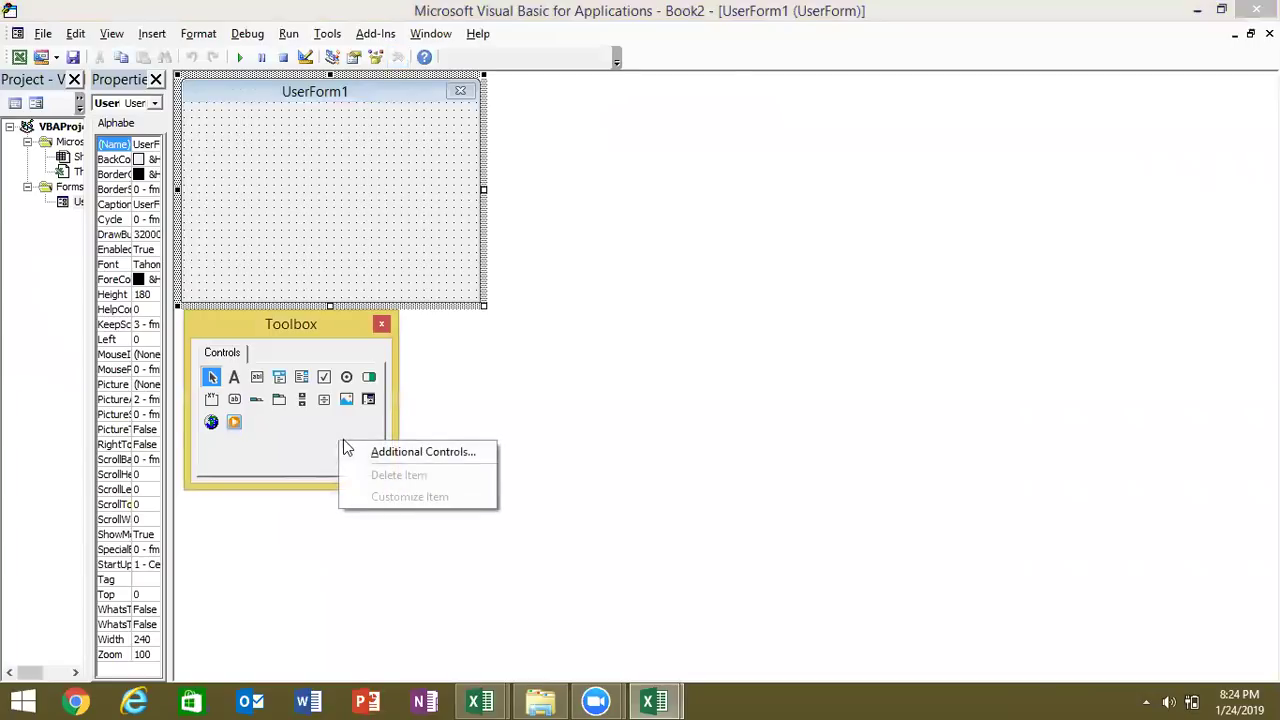
click(364, 456)
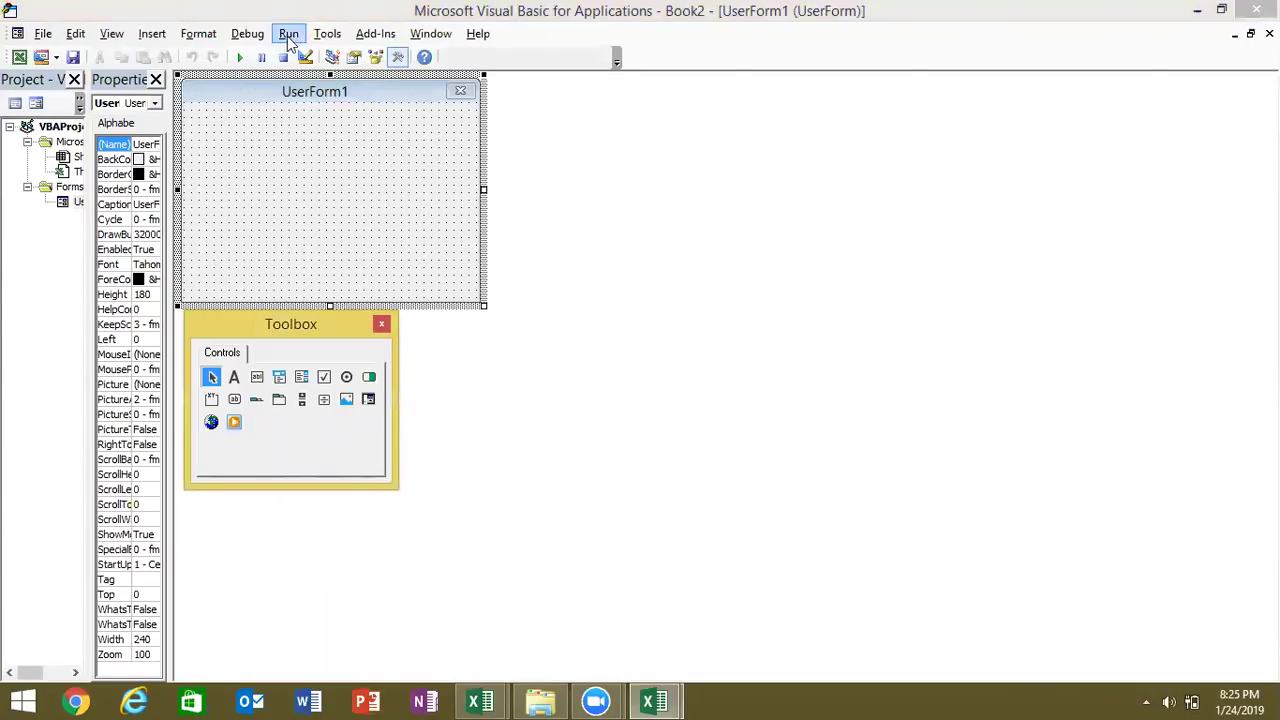
- Add a reference to the Microsoft ActiveX Data Objects 2.8 Library to the Book2 VBA project
click(327, 33)
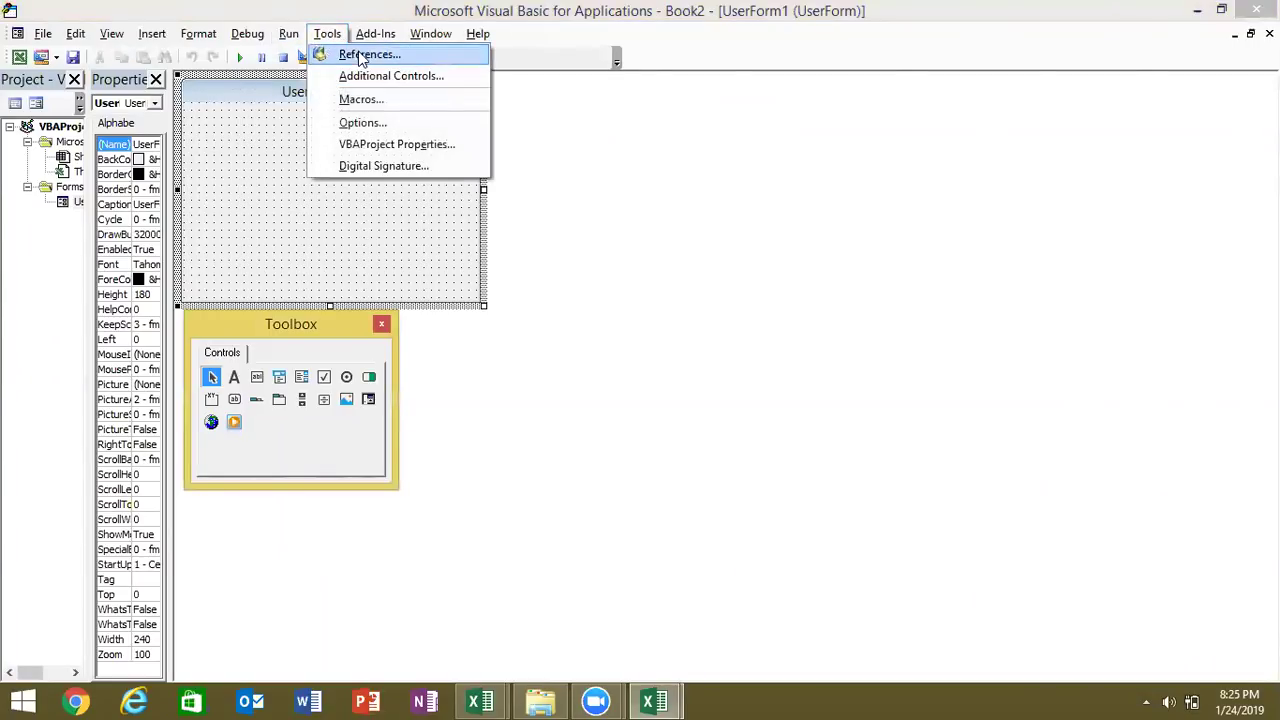
click(360, 54)
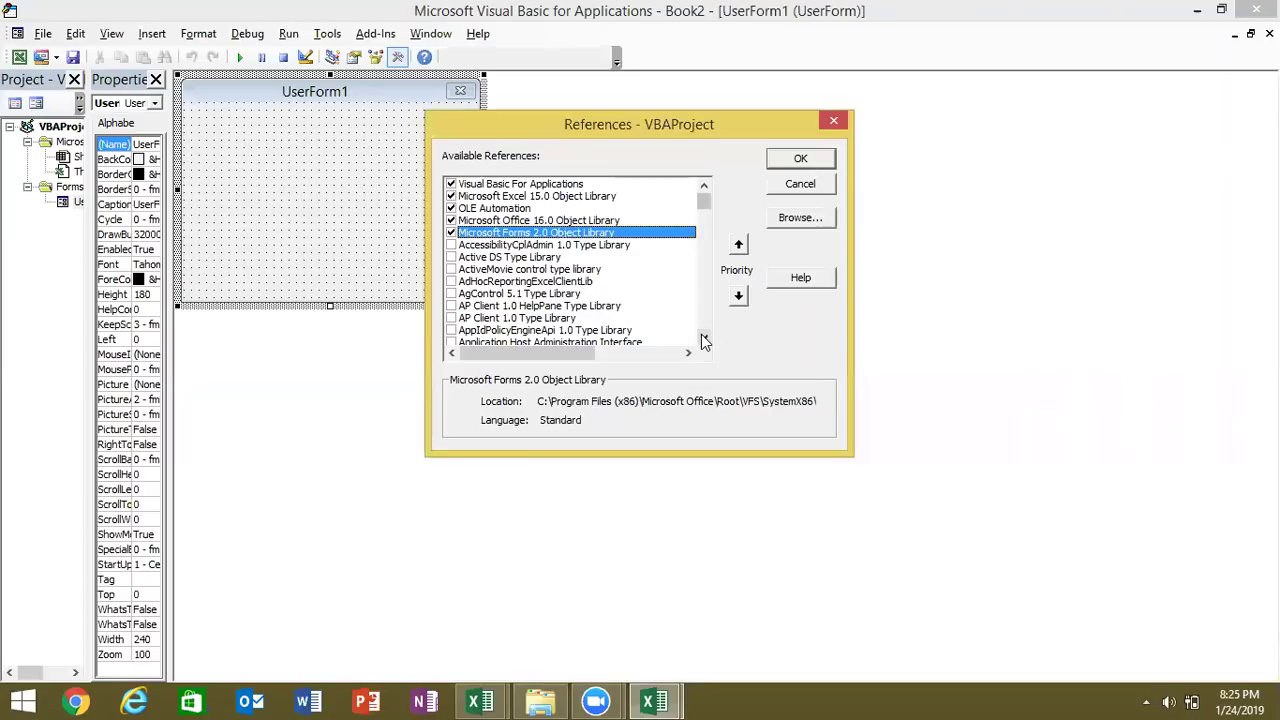
click(704, 338)
drag(704, 338, 704, 340)
click(558, 302)
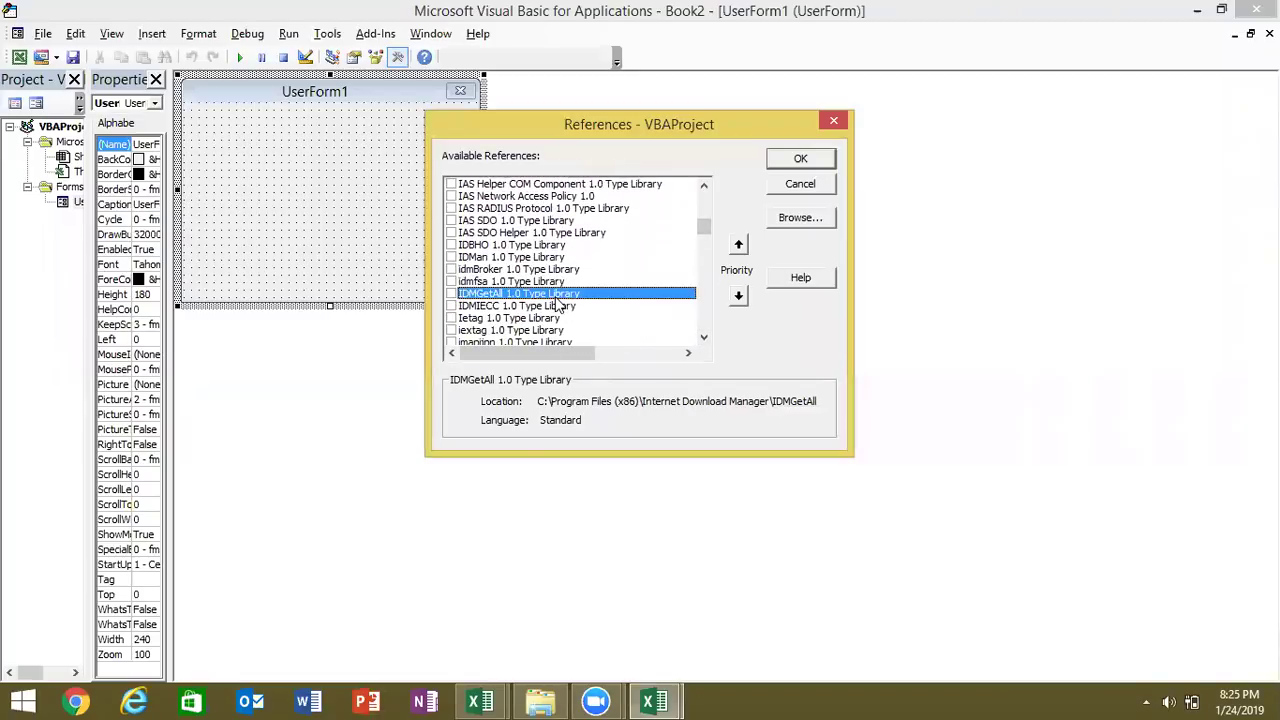
key(m)
key(Down)
key(Down)
key(Down)
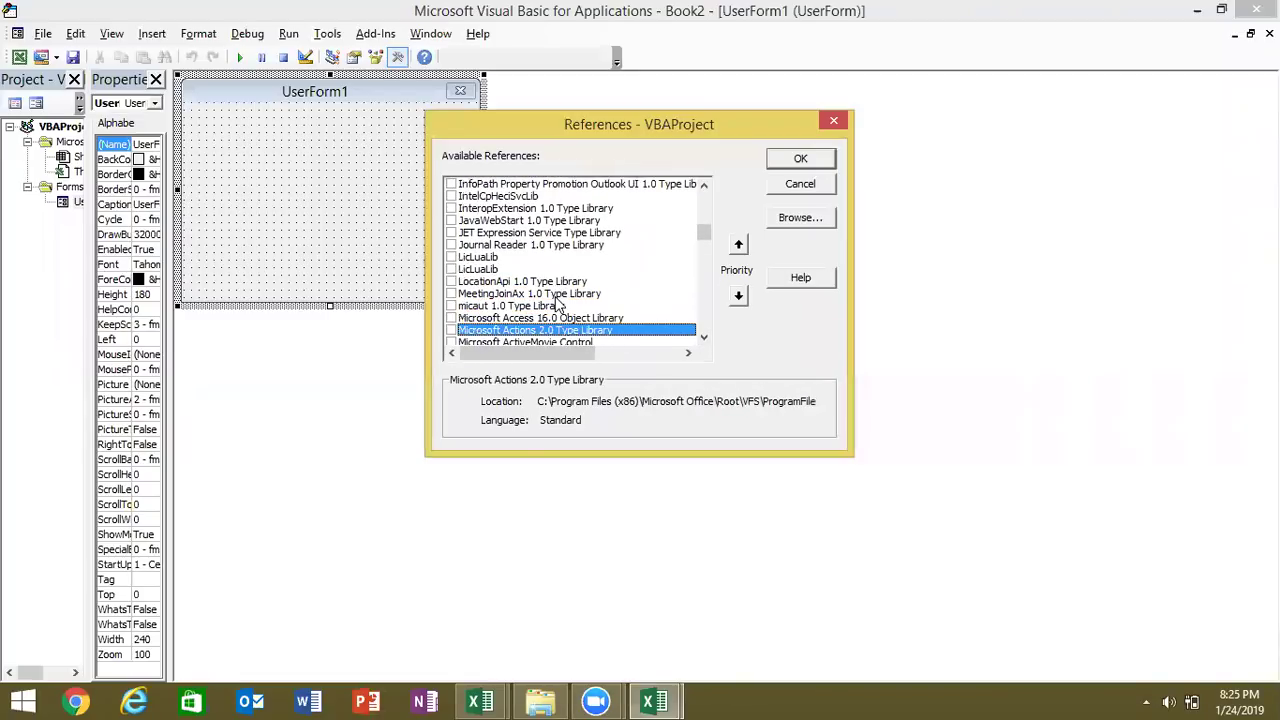
key(Down)
key(Down)
key(Down)
key(Down)
key(Down)
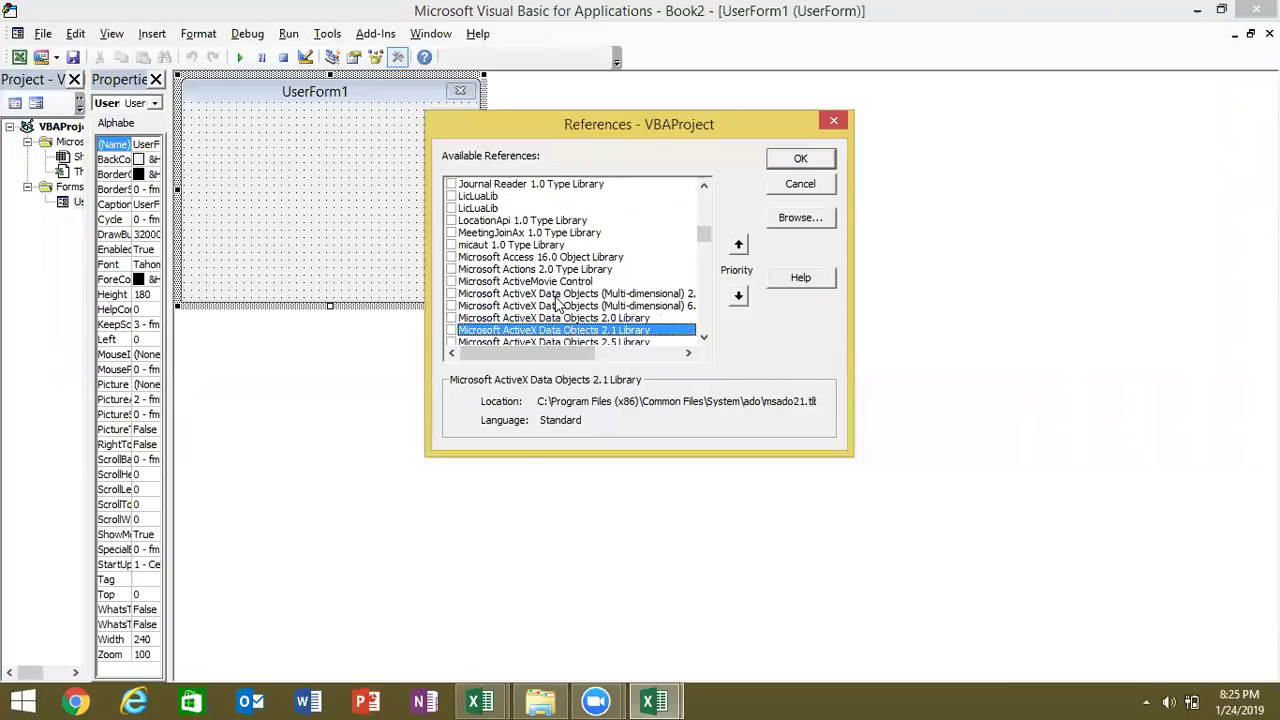
key(Down)
key(Down)
key(Down)
key(Down)
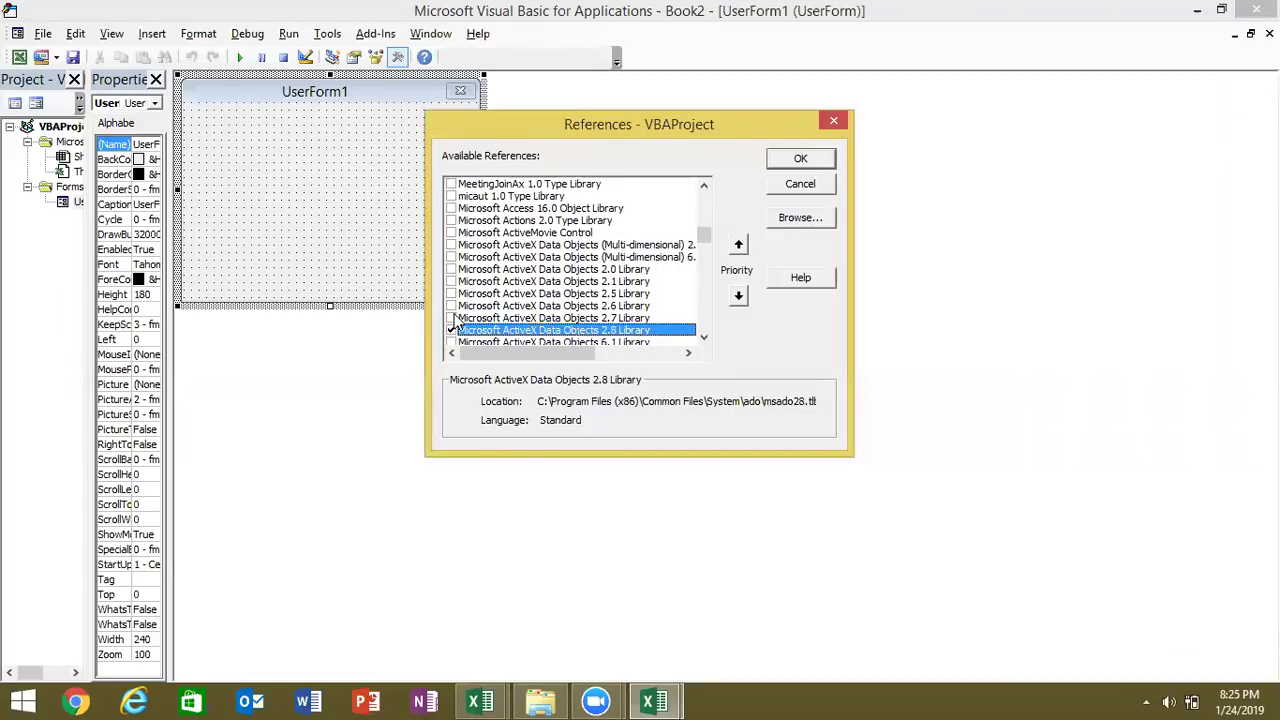
click(800, 166)
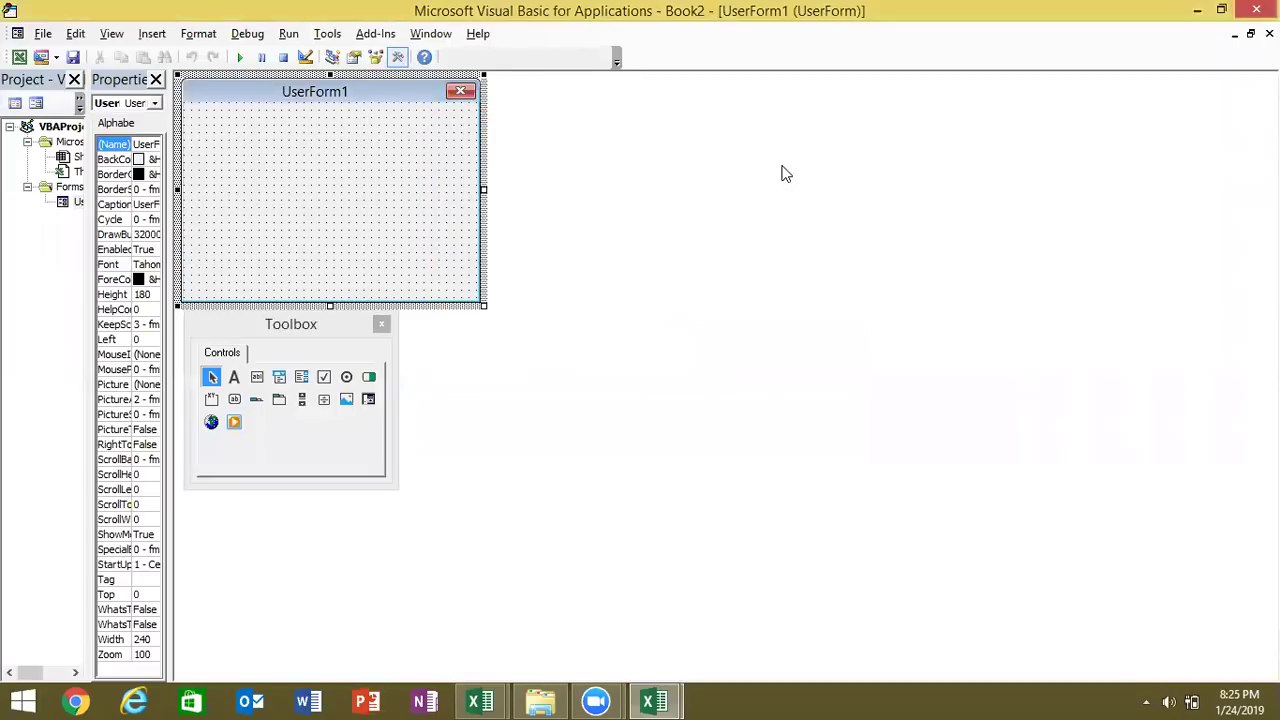
- Try again to open Additional Controls for the toolbox with the new library reference in place
right_click(313, 452)
click(354, 465)
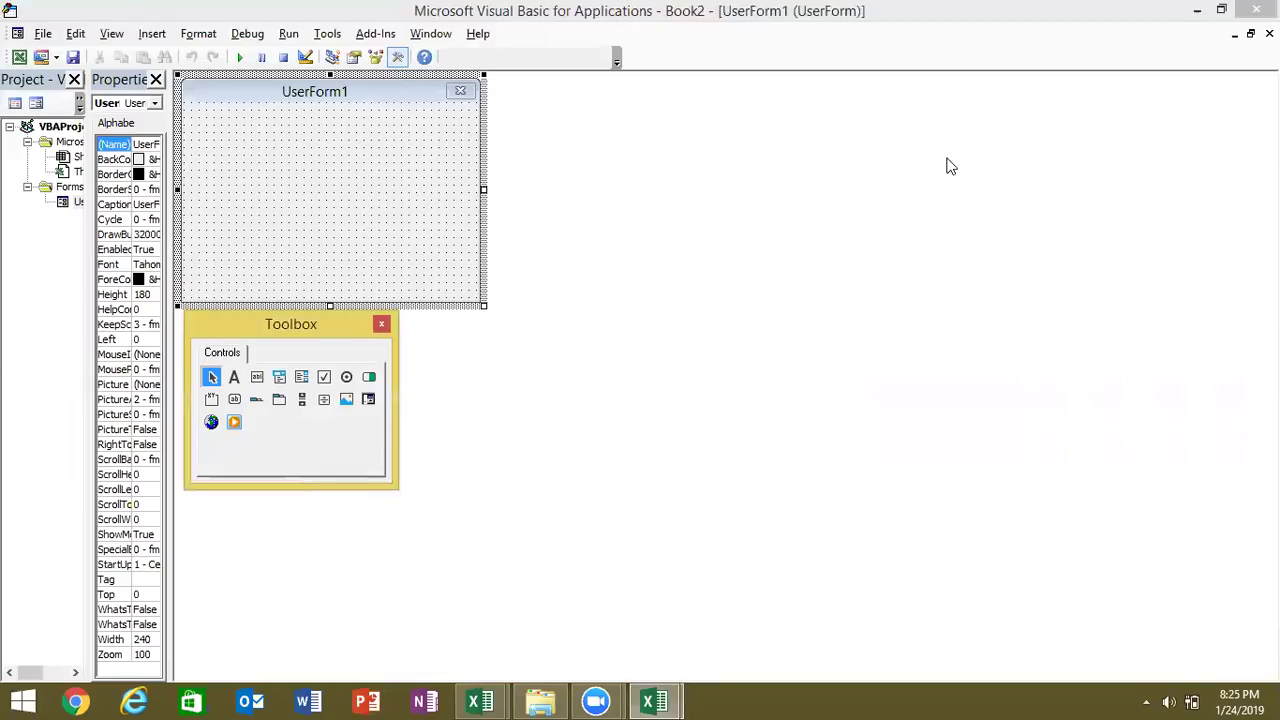
- Return to the Book2 workbook and close it without saving its changes
key(alt+F11)
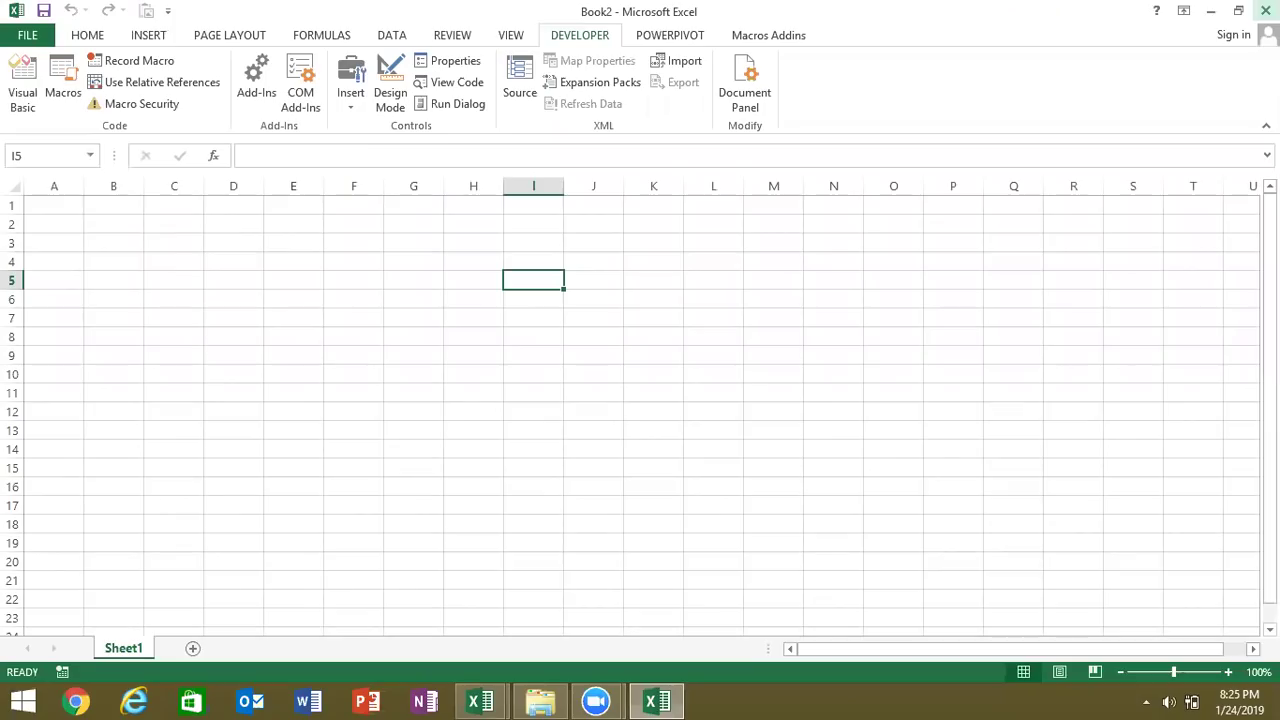
click(1265, 10)
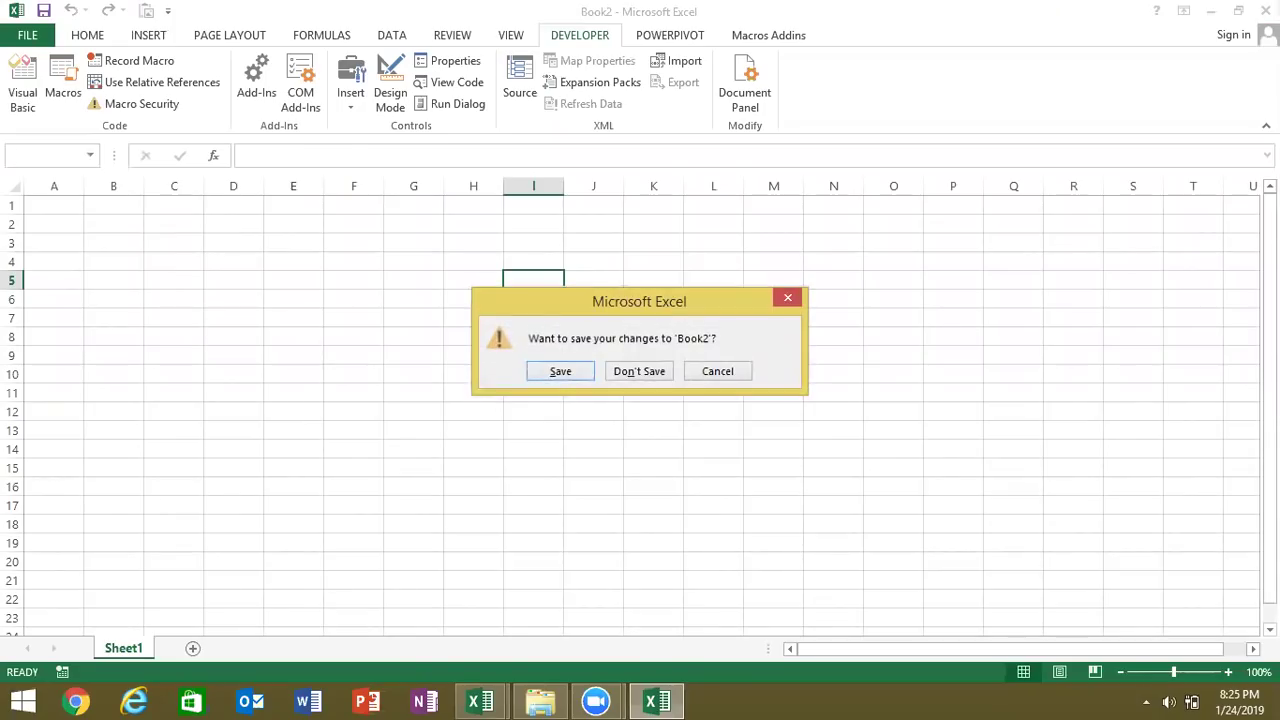
click(651, 378)
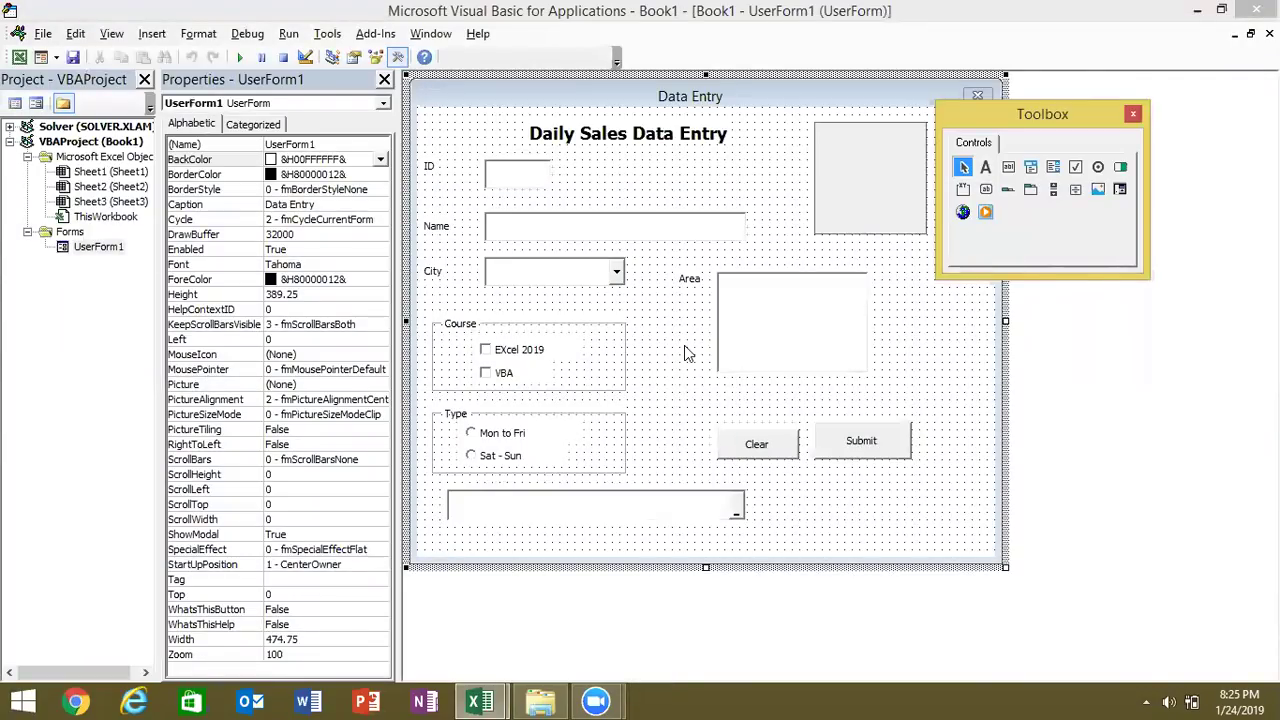
- Switch to Sheet1 of Book1 and examine the additional ActiveX controls offered in the More Controls dialog, without inserting any
click(480, 700)
click(394, 645)
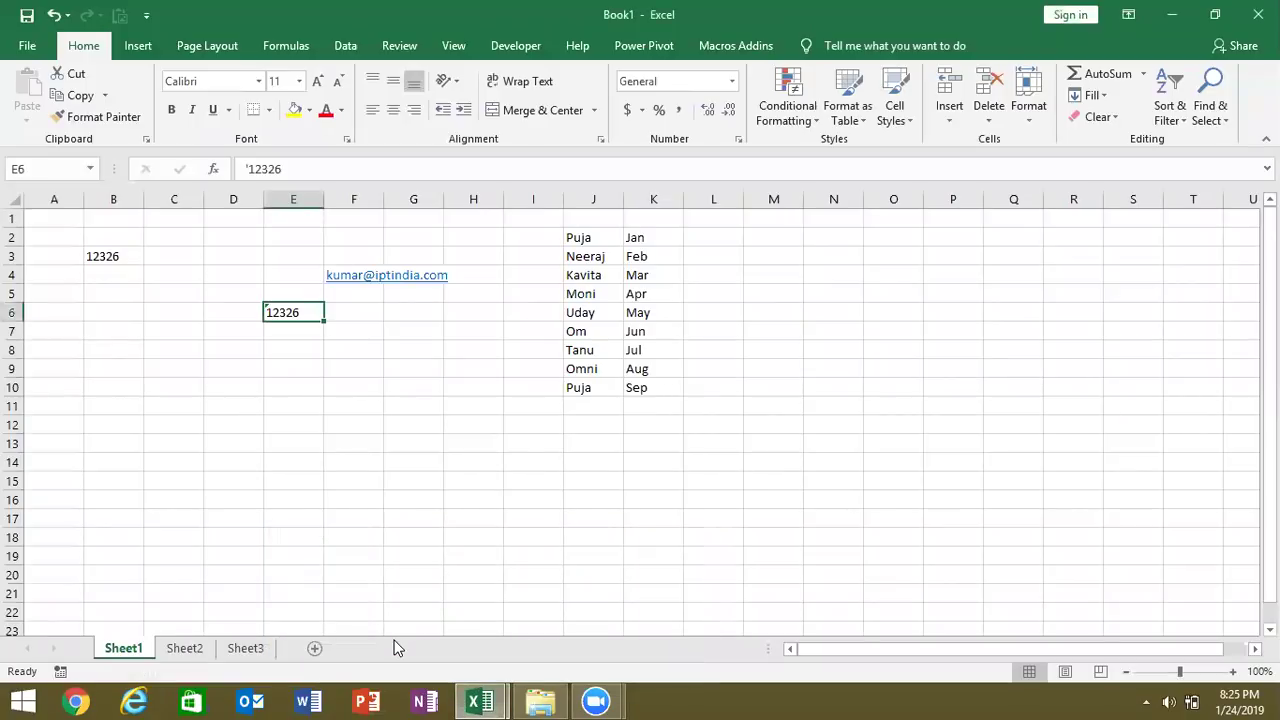
click(711, 315)
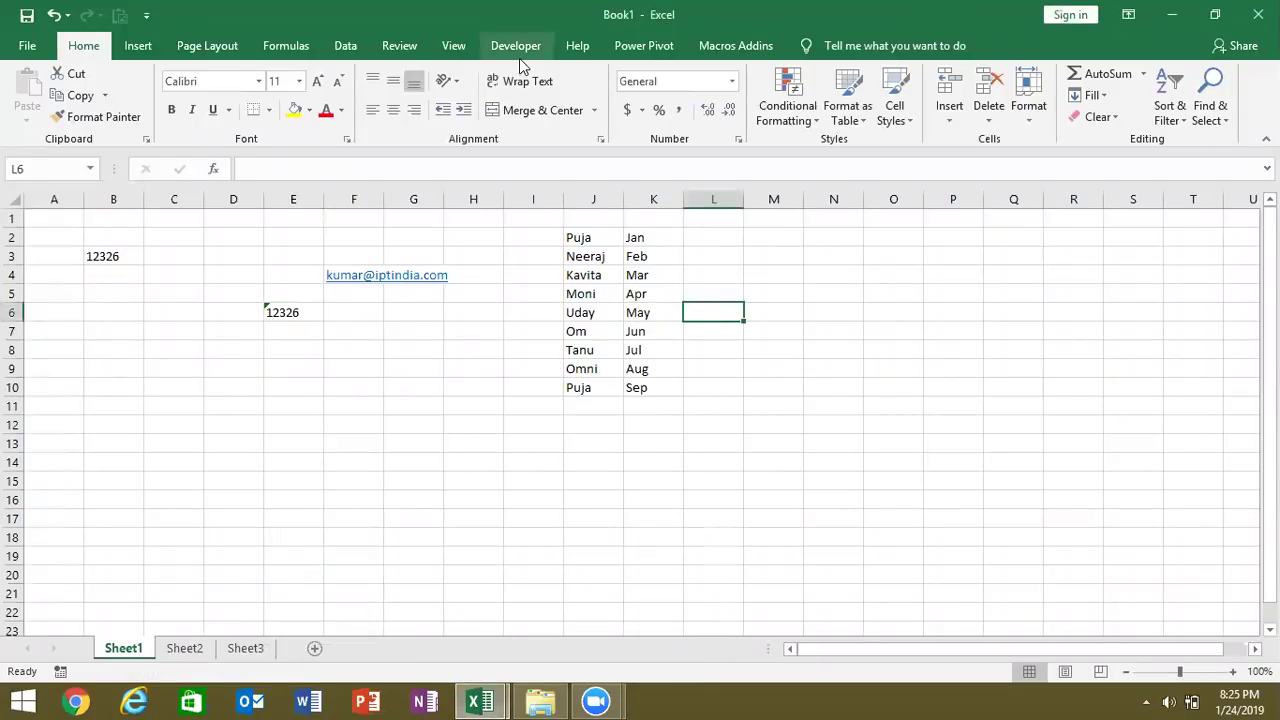
click(515, 46)
click(409, 108)
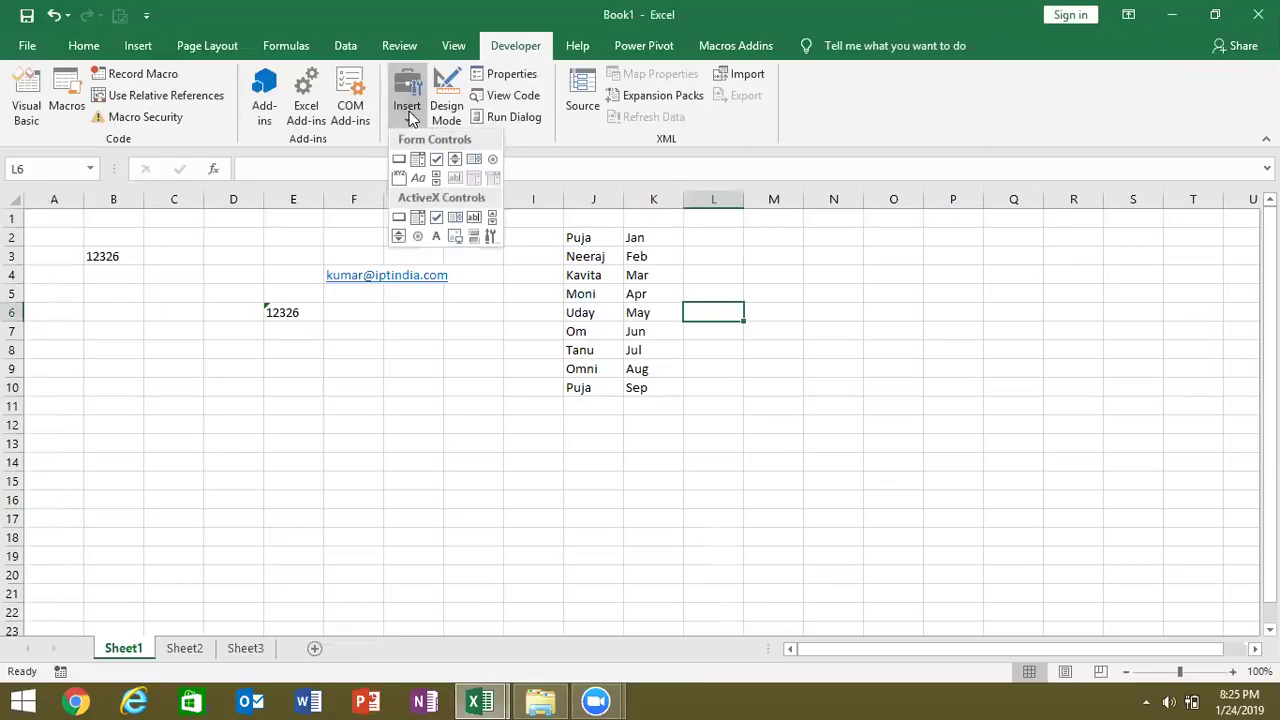
click(491, 235)
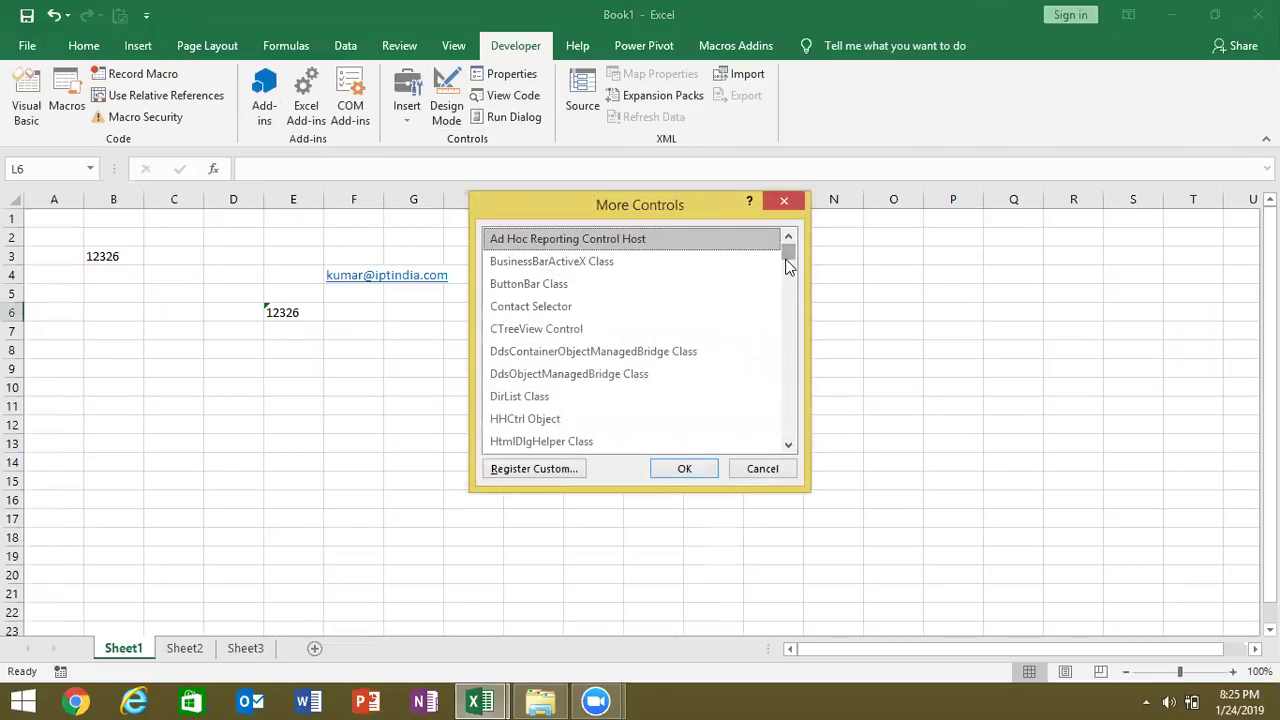
drag(789, 255, 829, 449)
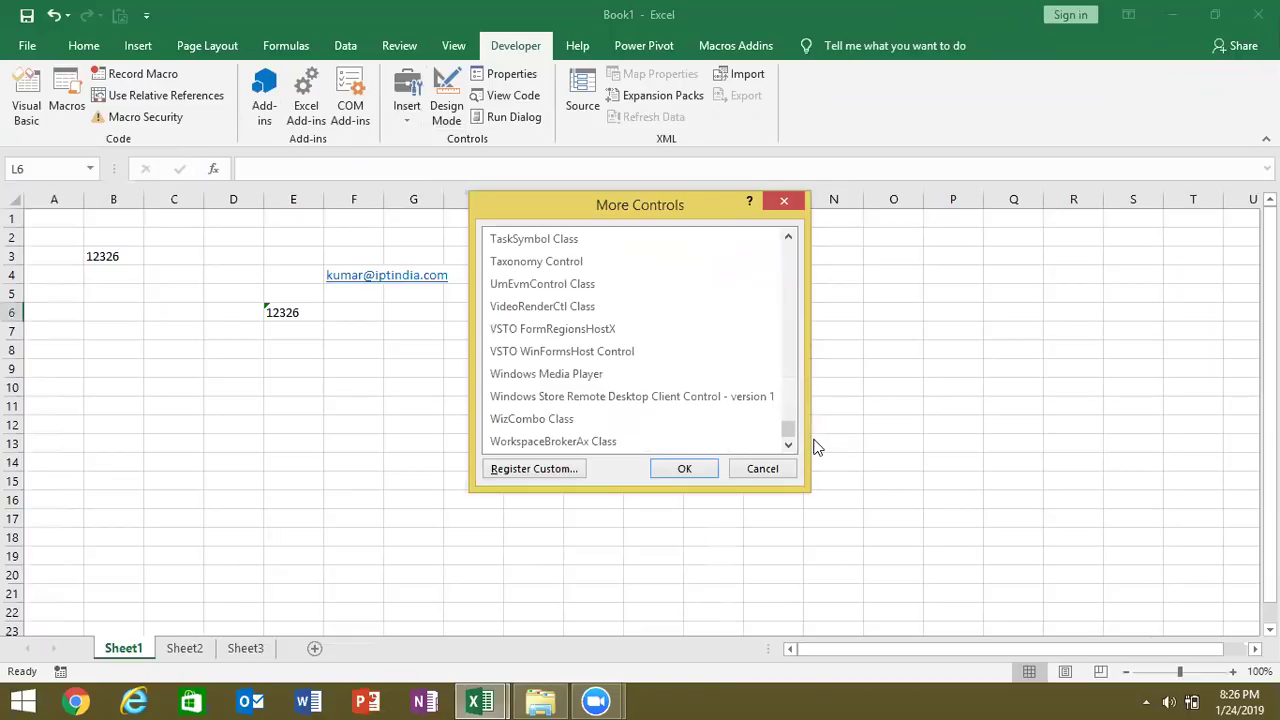
drag(793, 426, 795, 402)
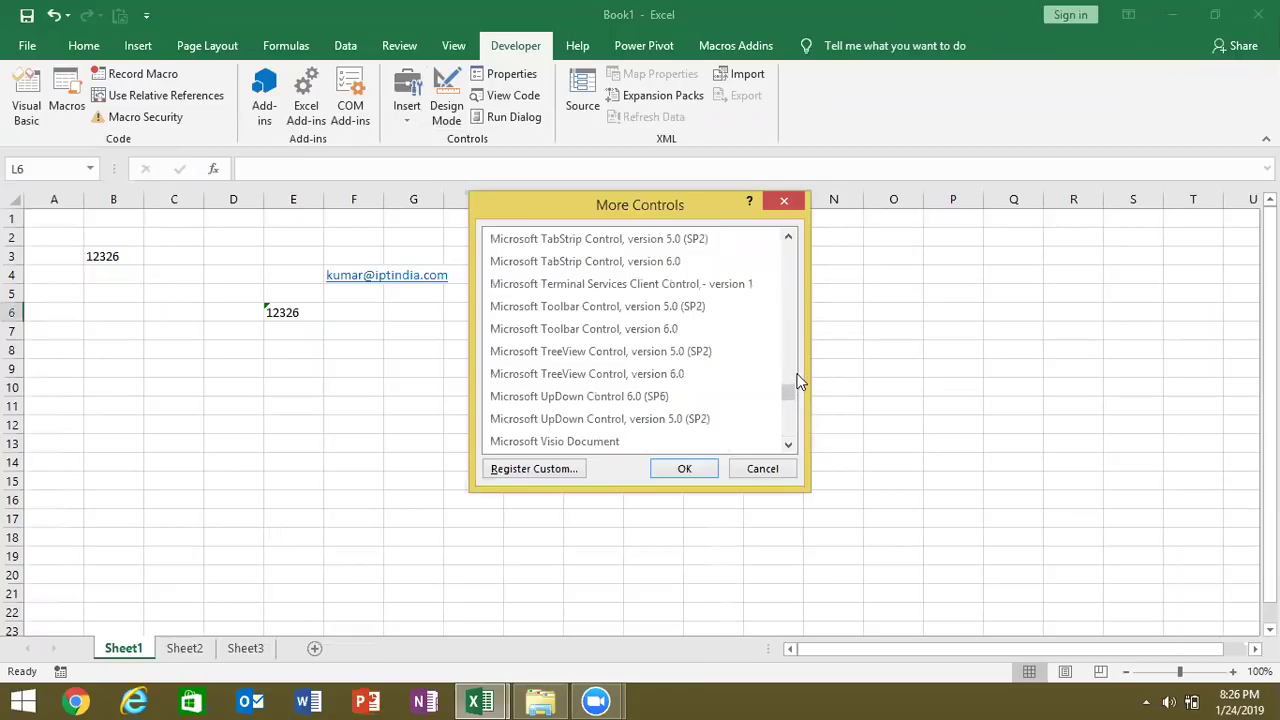
scroll(791, 356, up, 3)
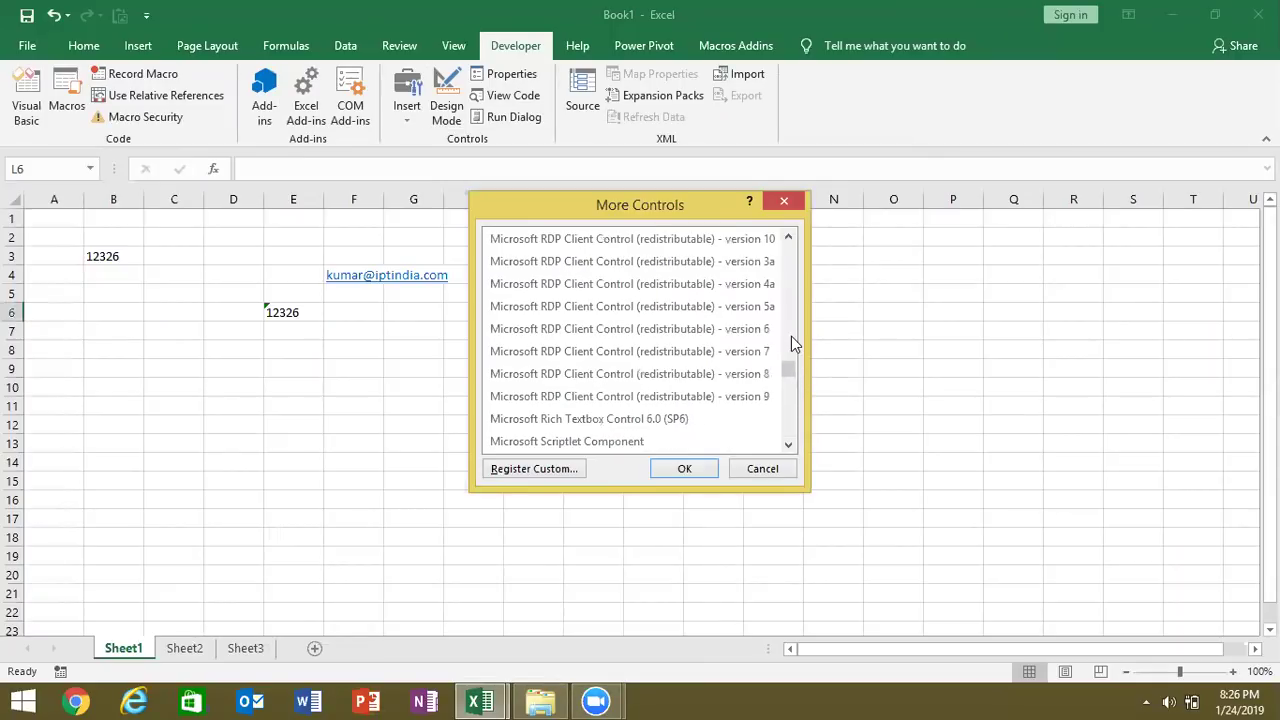
click(784, 204)
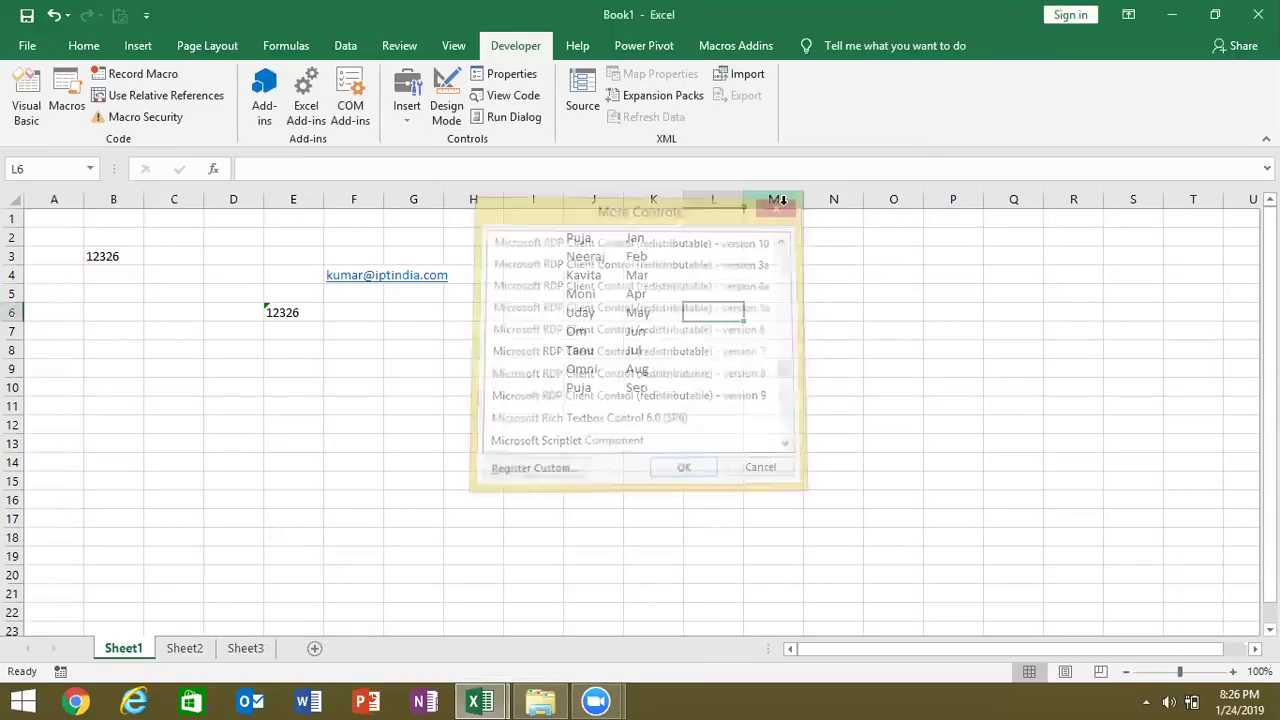
click(1258, 14)
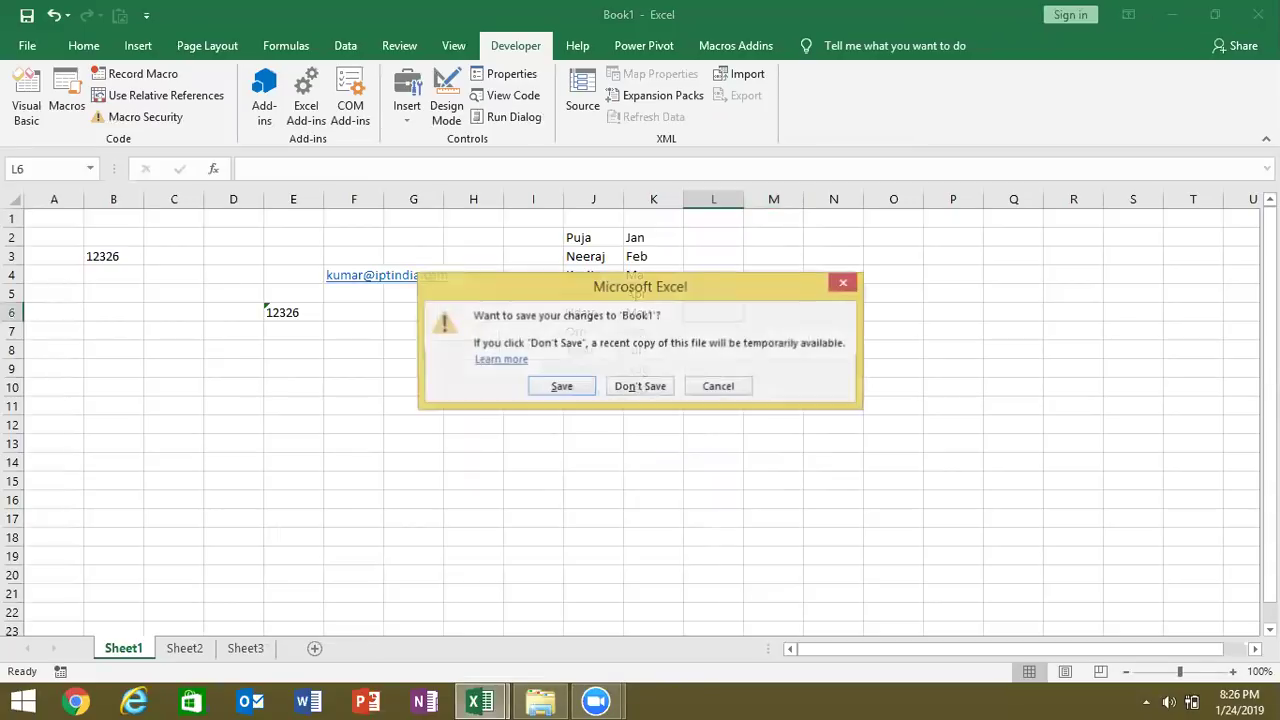
key(Escape)
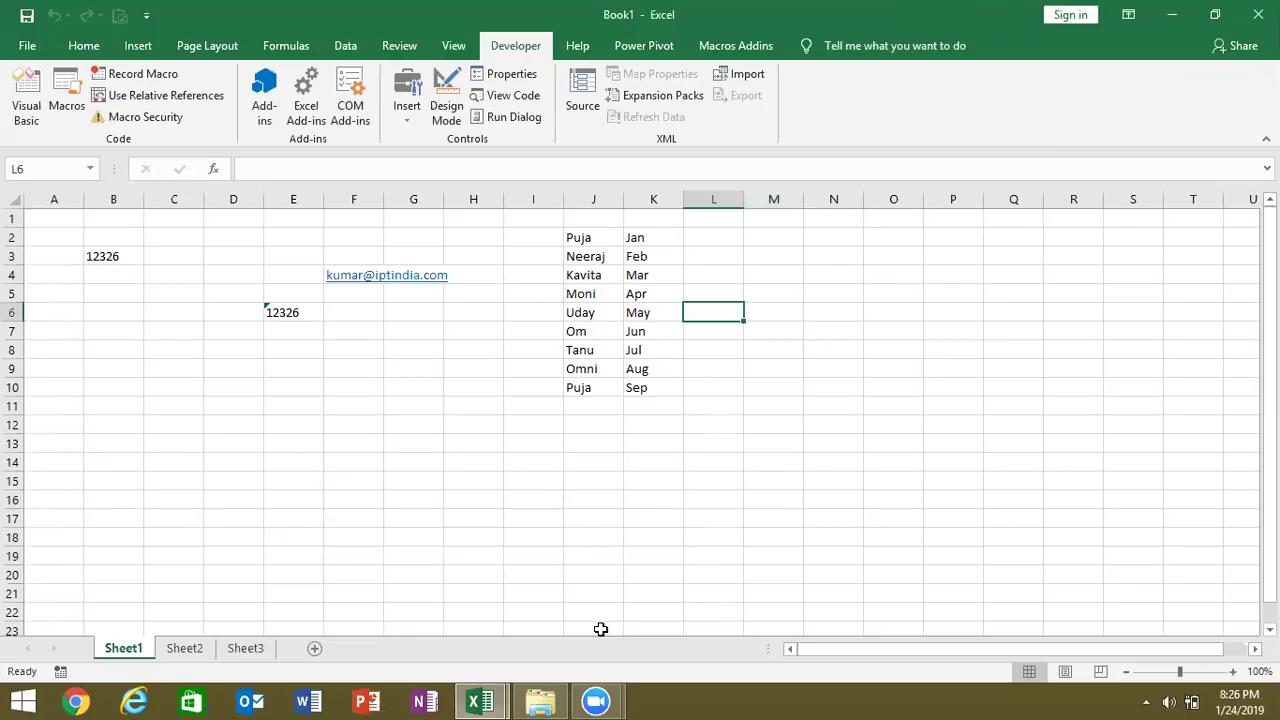
- Return to the Data Entry UserForm in Book1's Visual Basic editor and select its Submit button
click(262, 450)
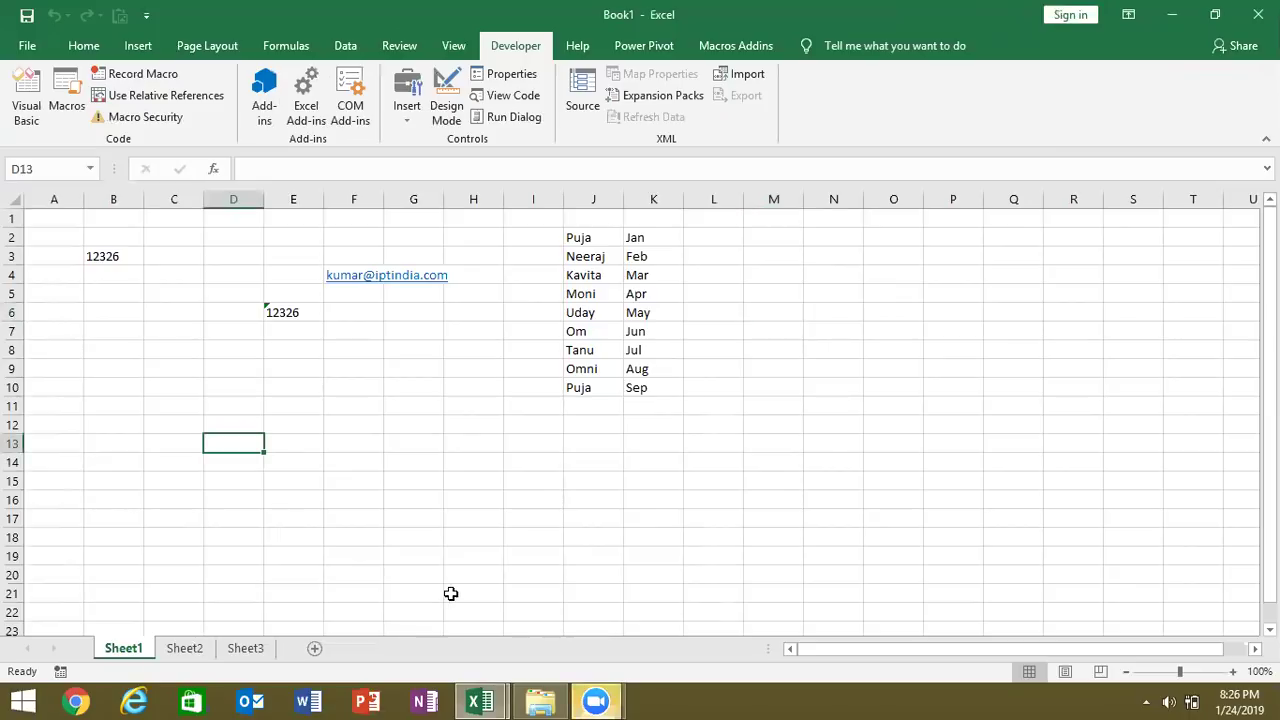
mouse_move(503, 700)
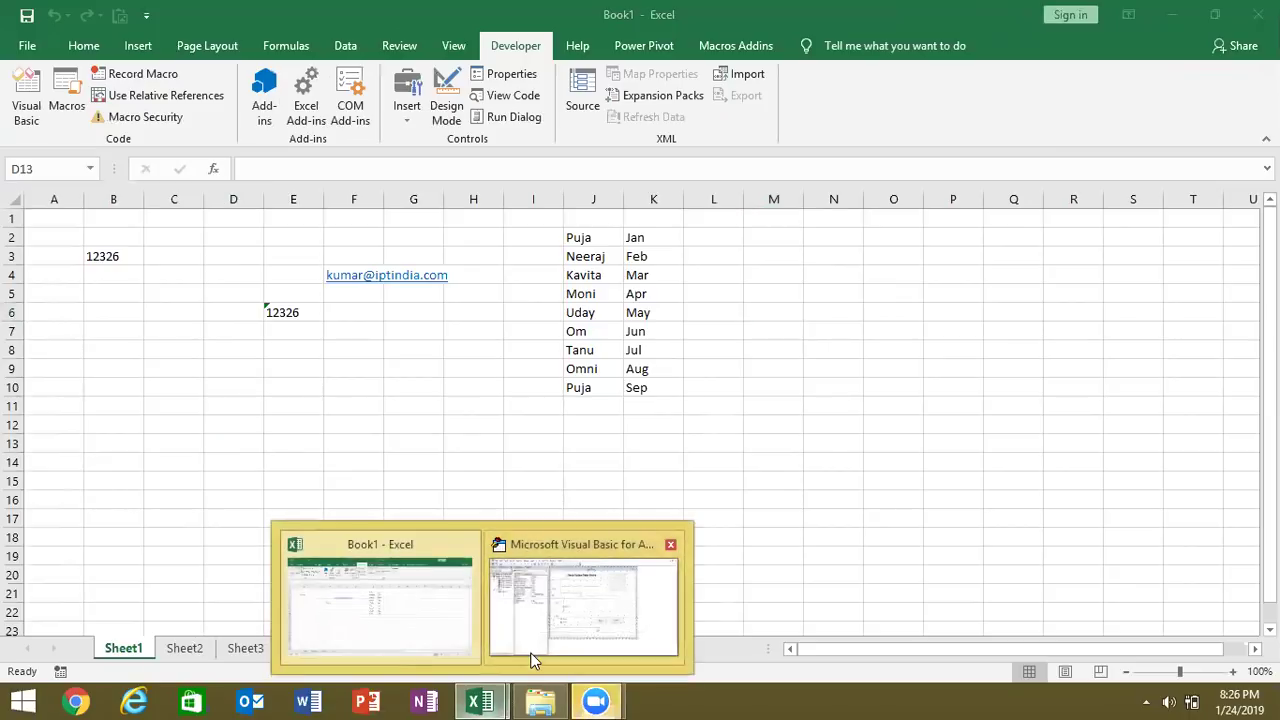
click(527, 649)
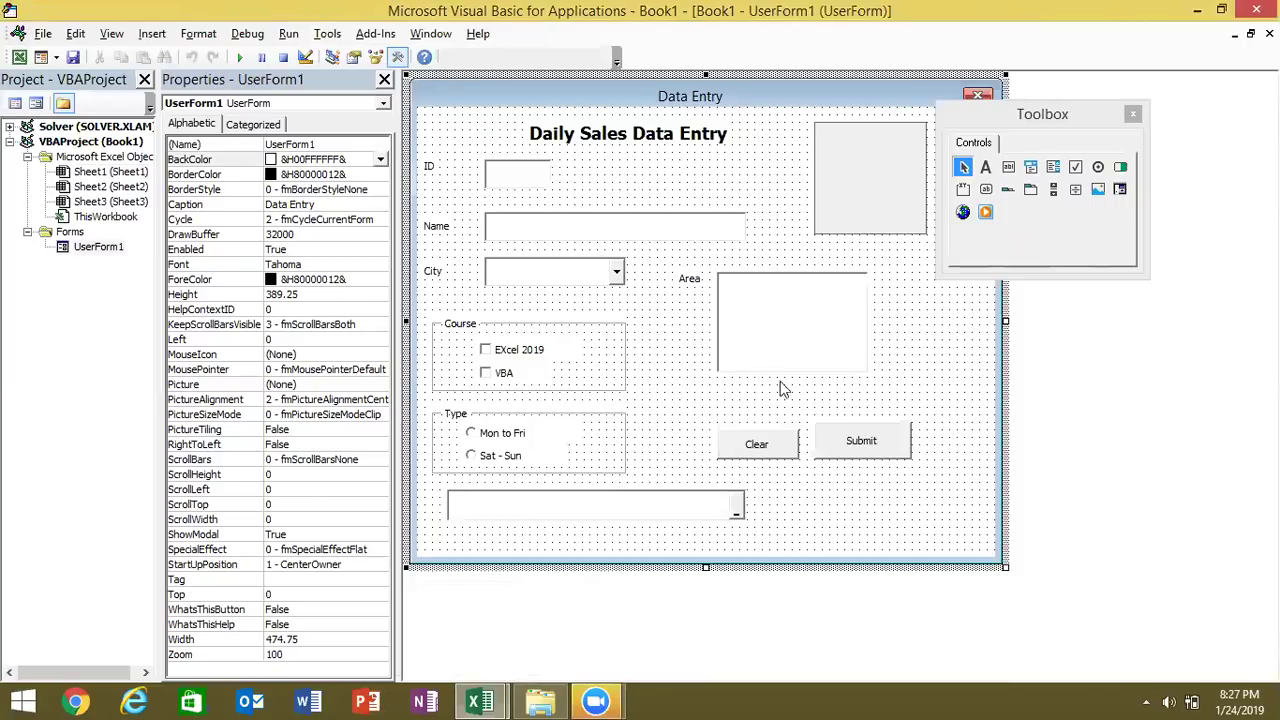
click(866, 442)
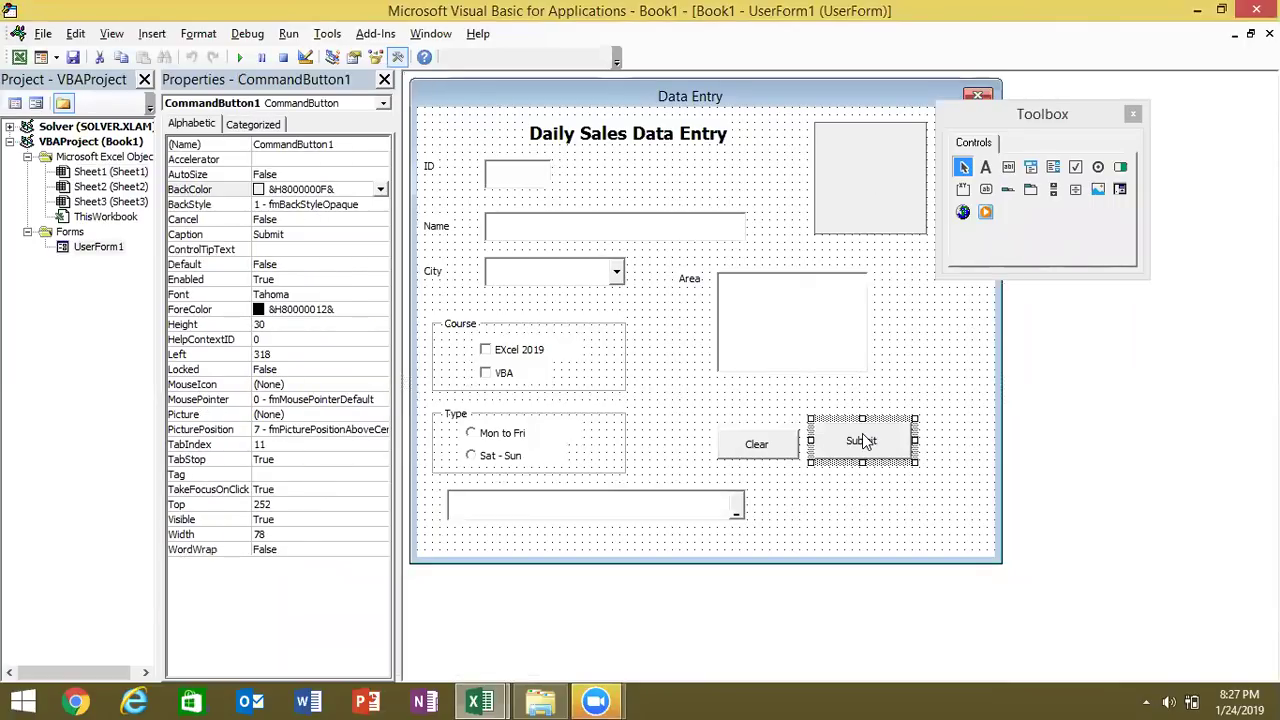